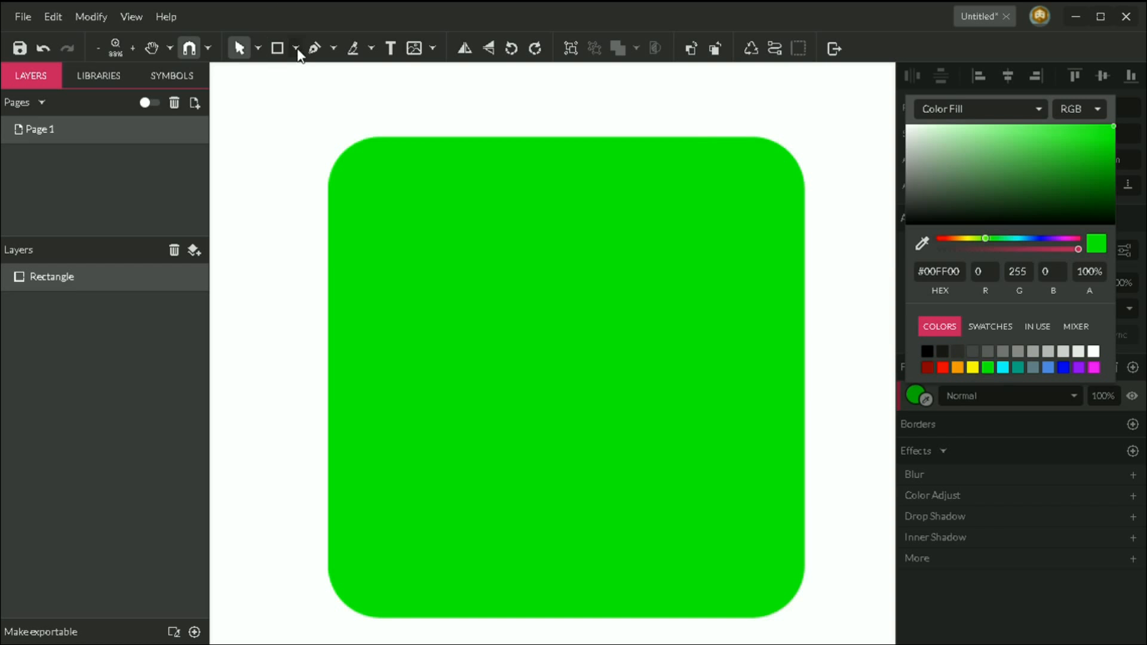
# Darken the rounded green rectangle's fill to #18B918 and extend its upper edge to a height of about 719 px.
pyautogui.click(1088, 152)
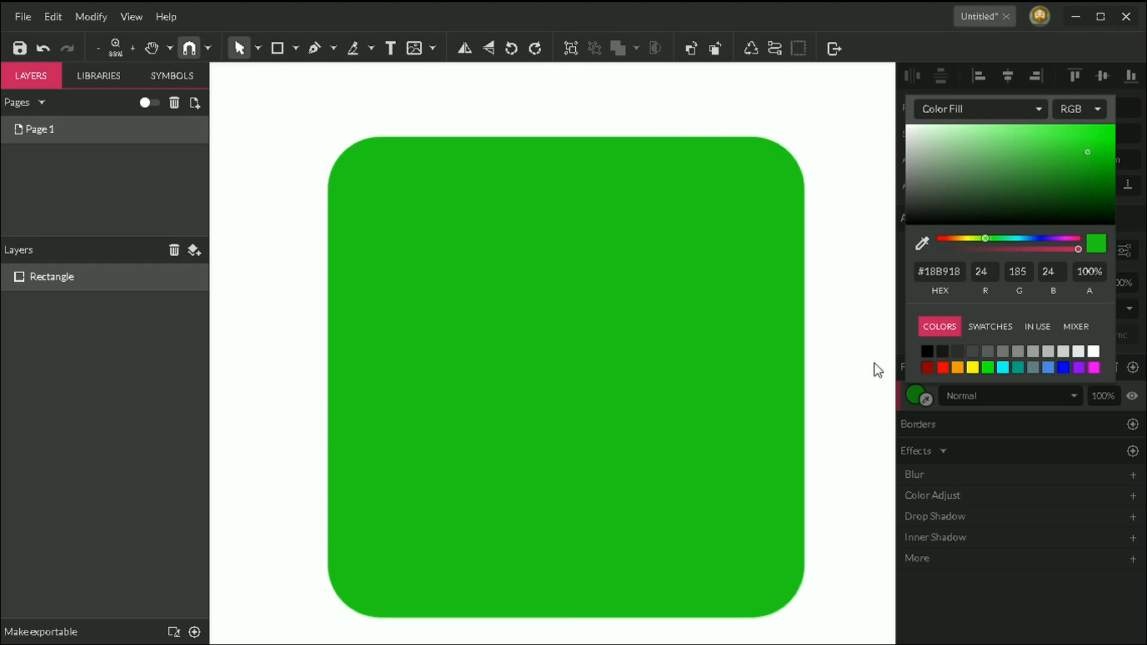
pyautogui.click(633, 350)
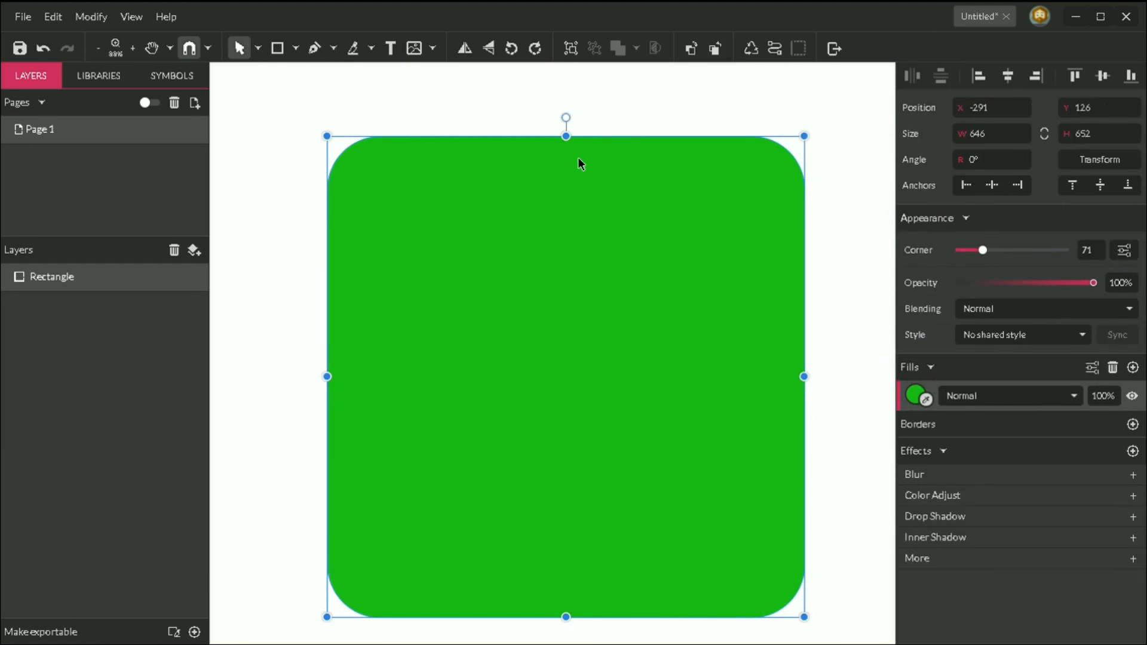
pyautogui.moveTo(573, 133); pyautogui.dragTo(570, 87)
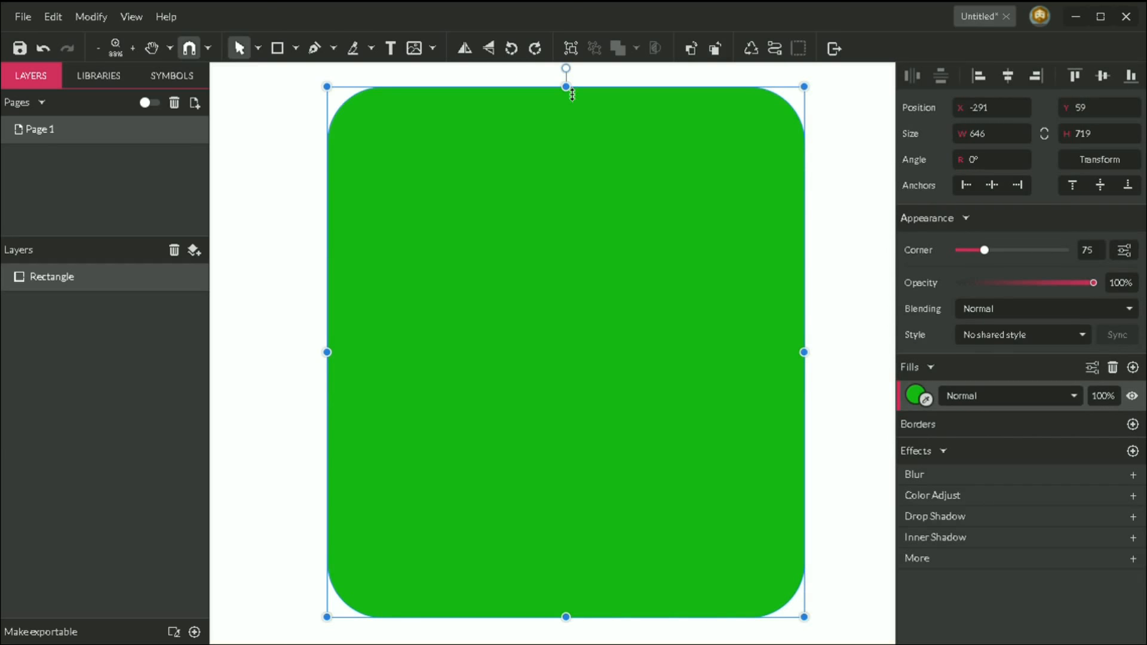
pyautogui.click(310, 183)
# Draw a narrow rectangle about 34 × 112 px beside the green shape's lower left edge, with a corner radius of 4.
pyautogui.scroll(-2, 605, 361)
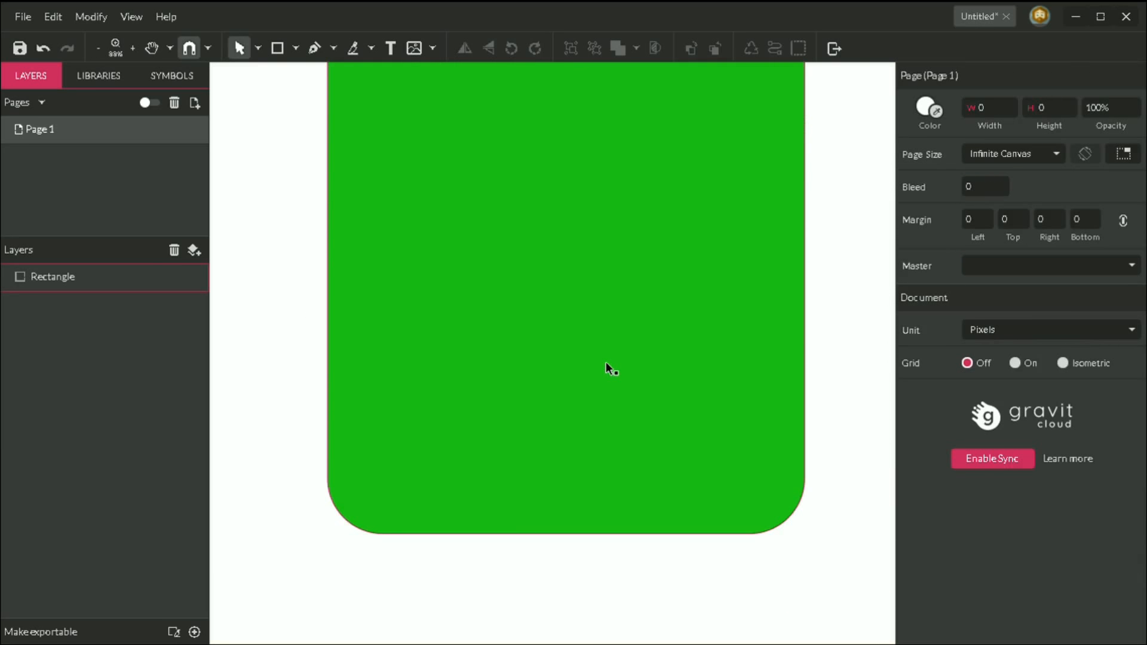
pyautogui.scroll(2, 604, 361)
pyautogui.click(277, 48)
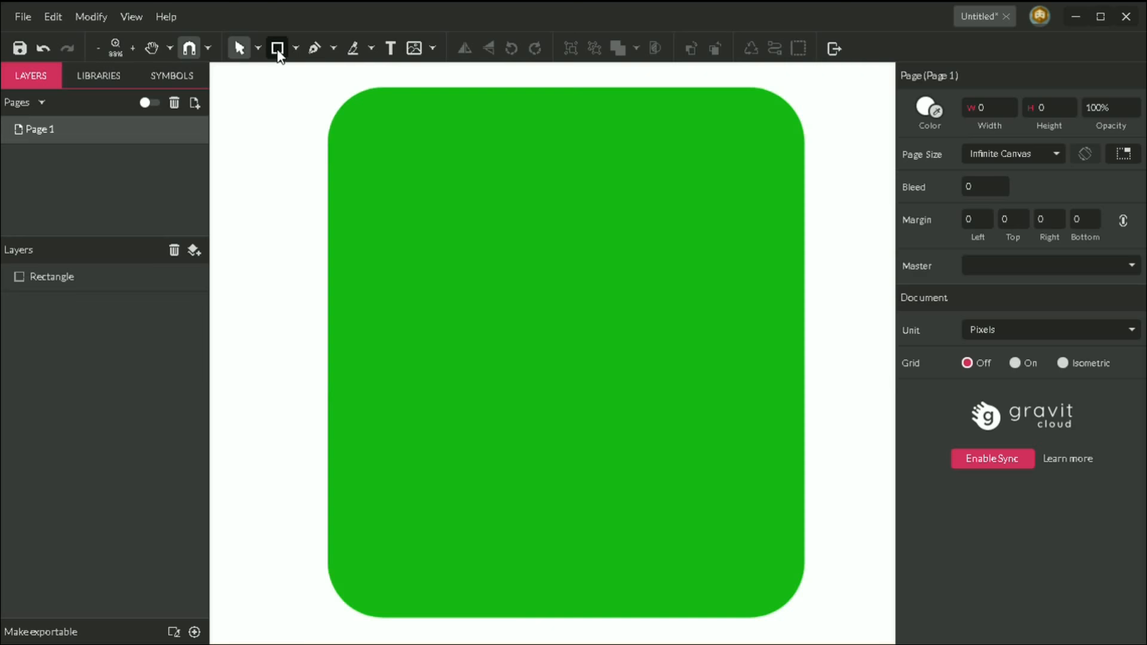
pyautogui.moveTo(235, 497)
pyautogui.mouseDown()
pyautogui.moveTo(269, 584)
pyautogui.moveTo(260, 579)
pyautogui.mouseUp()
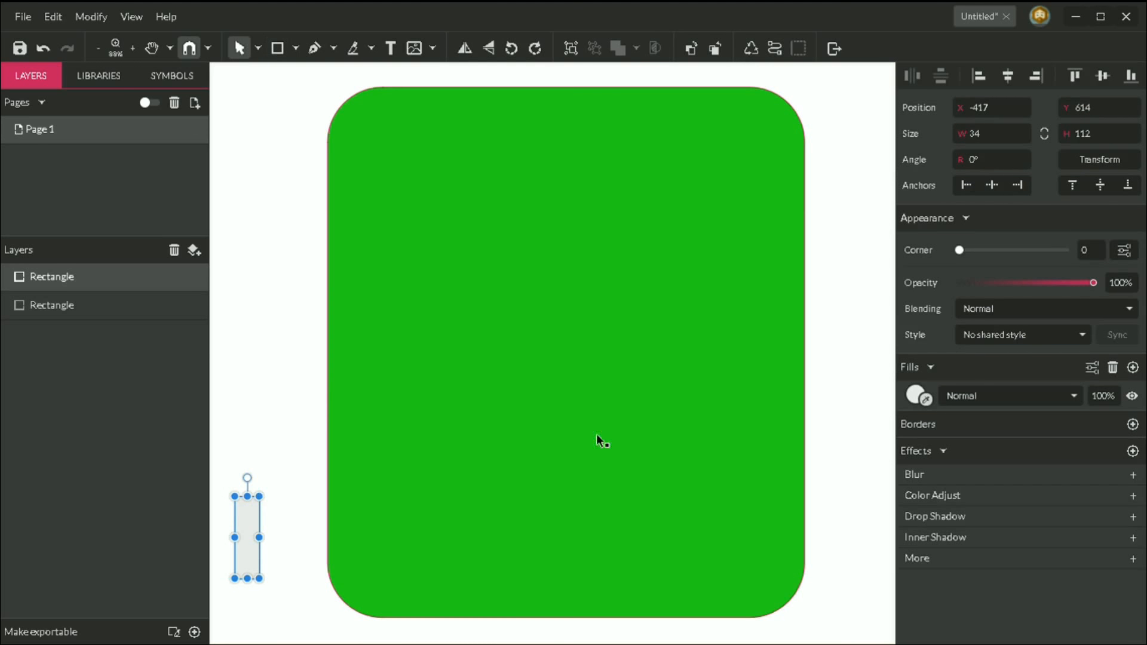
pyautogui.click(985, 250)
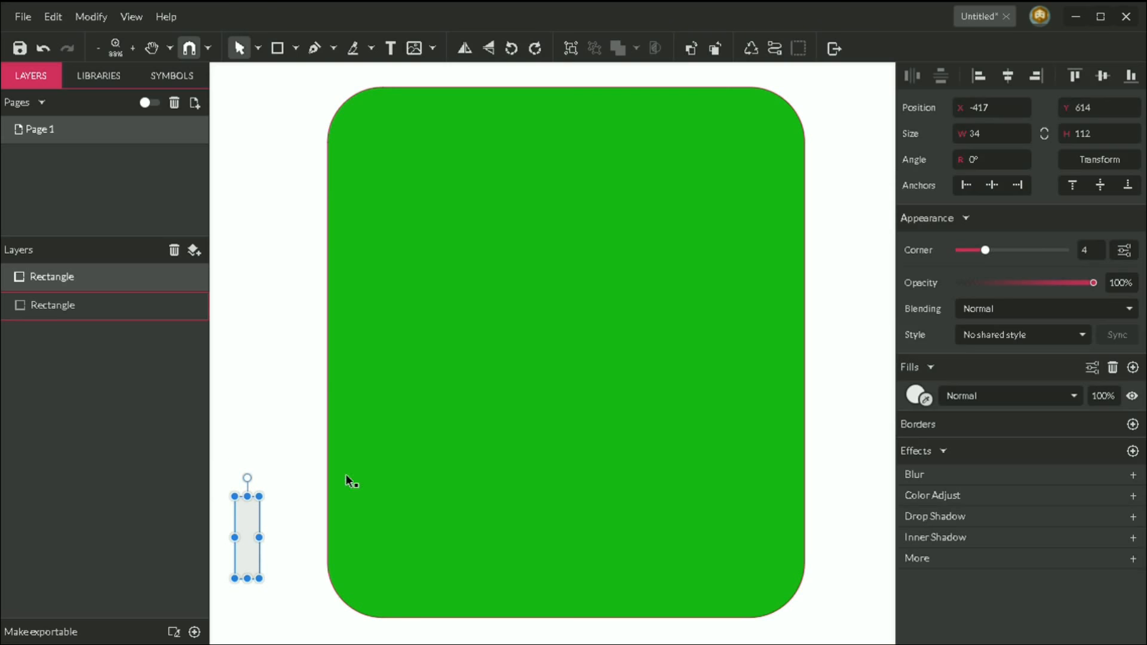
# Fill the narrow rectangle with mid grey #A2A2A2.
pyautogui.click(914, 396)
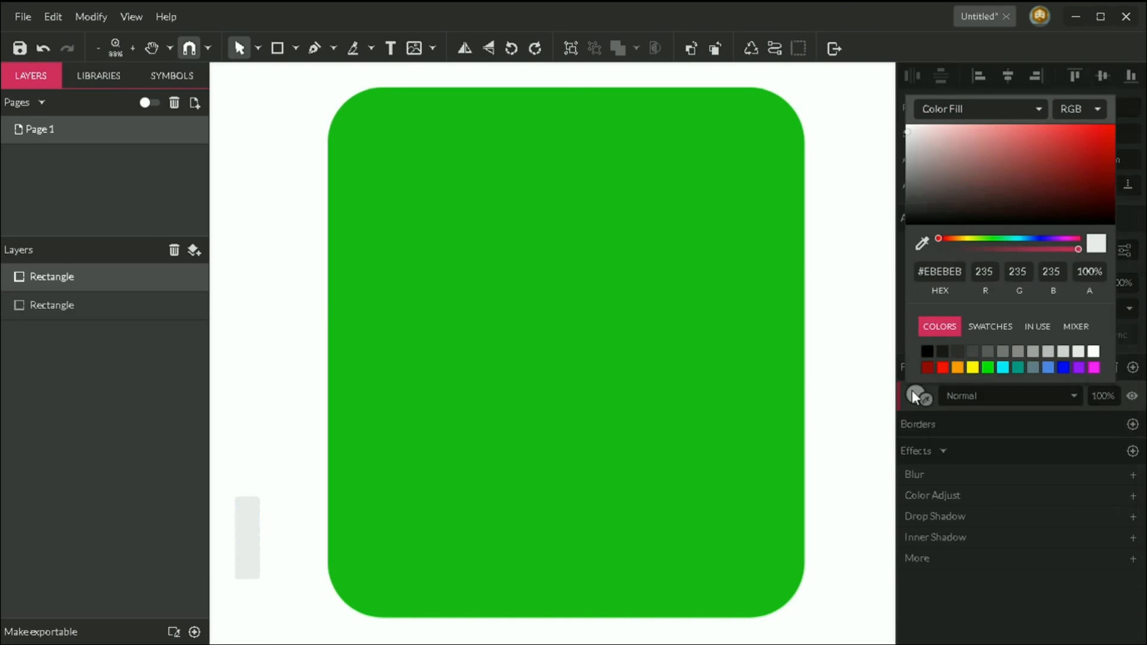
pyautogui.click(988, 352)
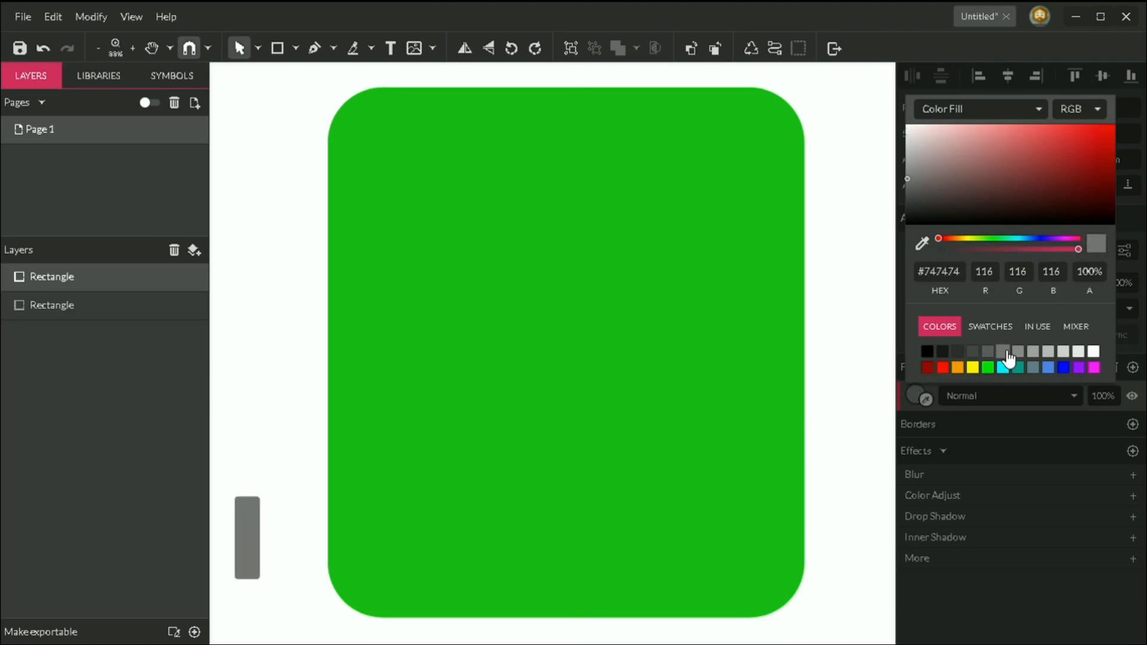
pyautogui.click(1019, 354)
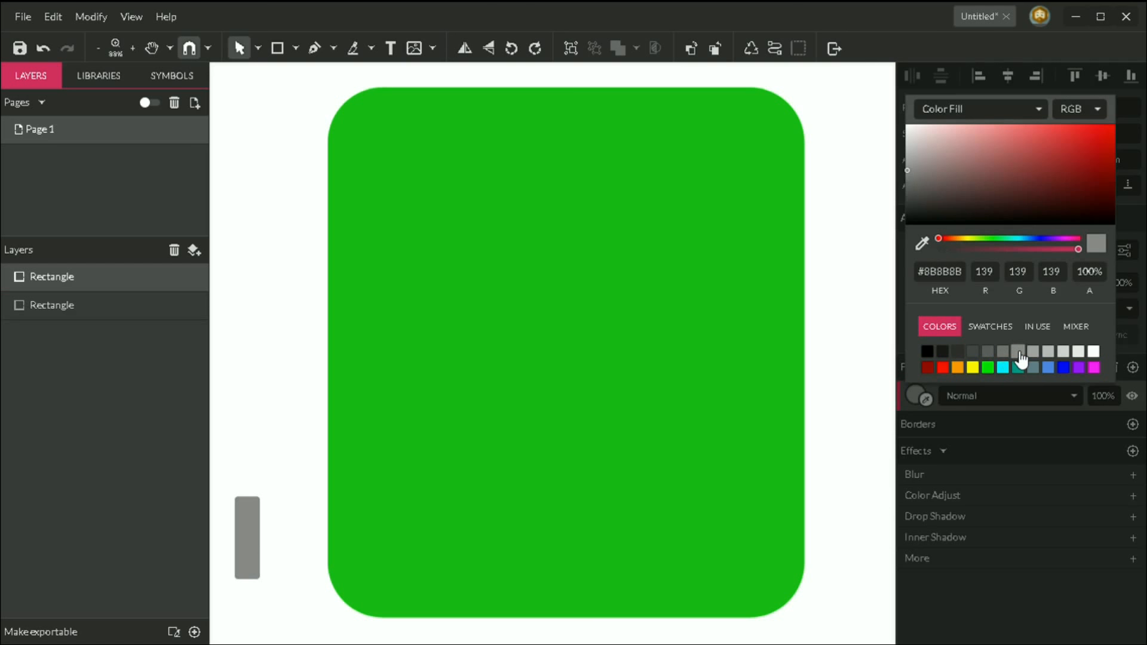
pyautogui.click(1034, 357)
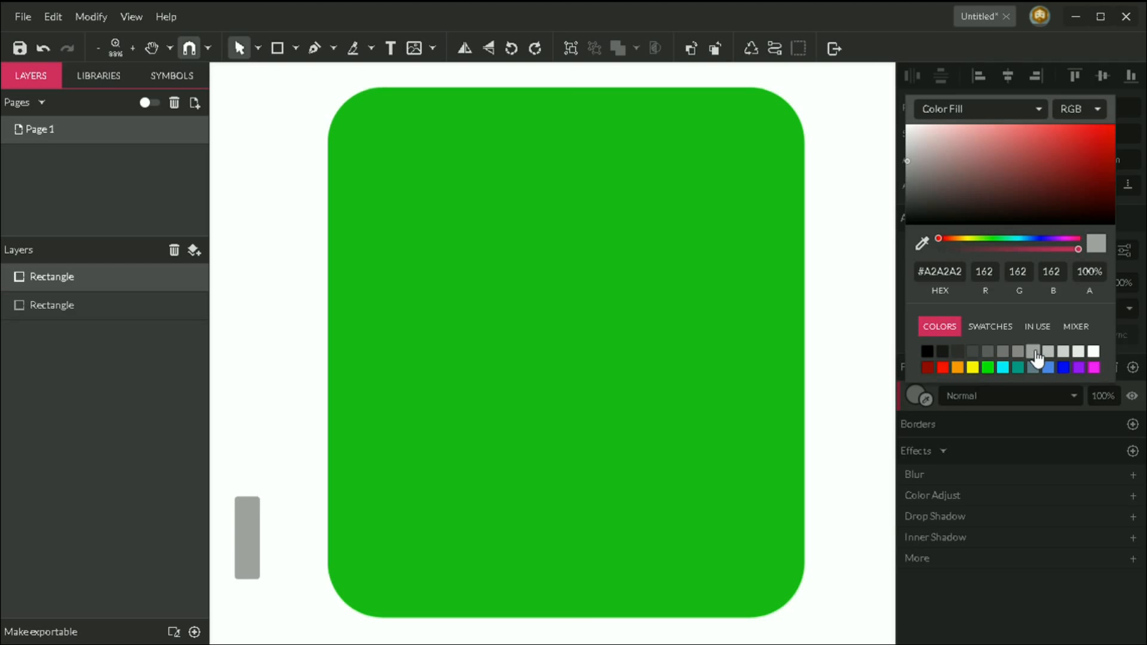
pyautogui.click(248, 539)
pyautogui.click(228, 109)
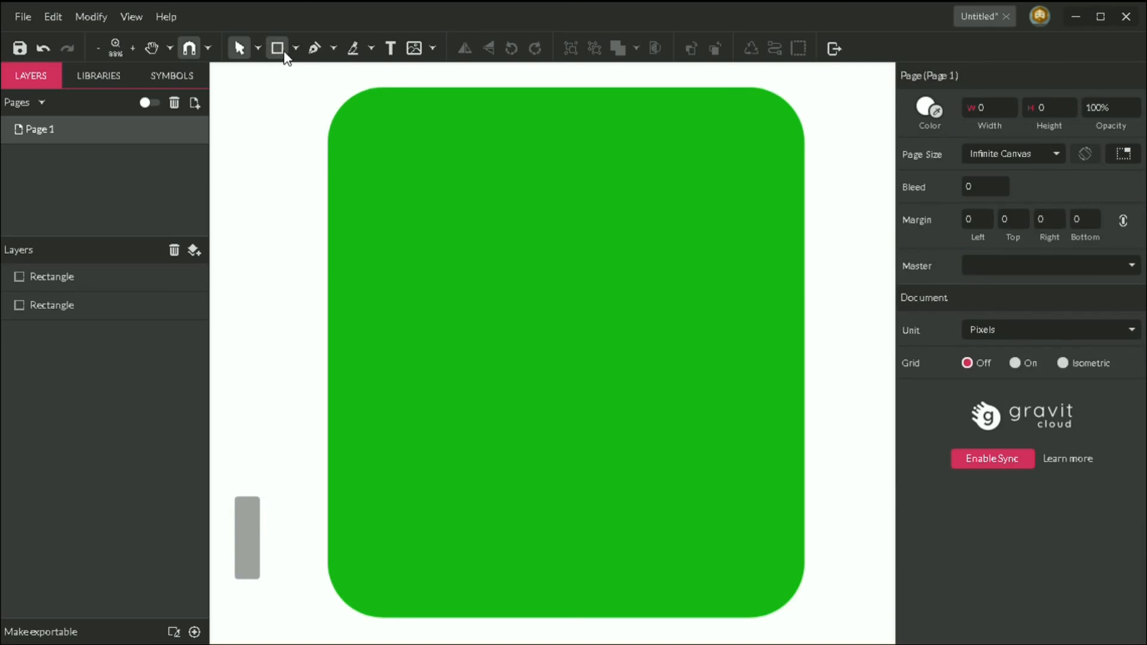
# Draw a rectangle about 89 × 55 px outward from the grey bar's middle, filled with the bar's sampled grey.
pyautogui.click(279, 51)
pyautogui.moveTo(313, 521); pyautogui.dragTo(271, 545)
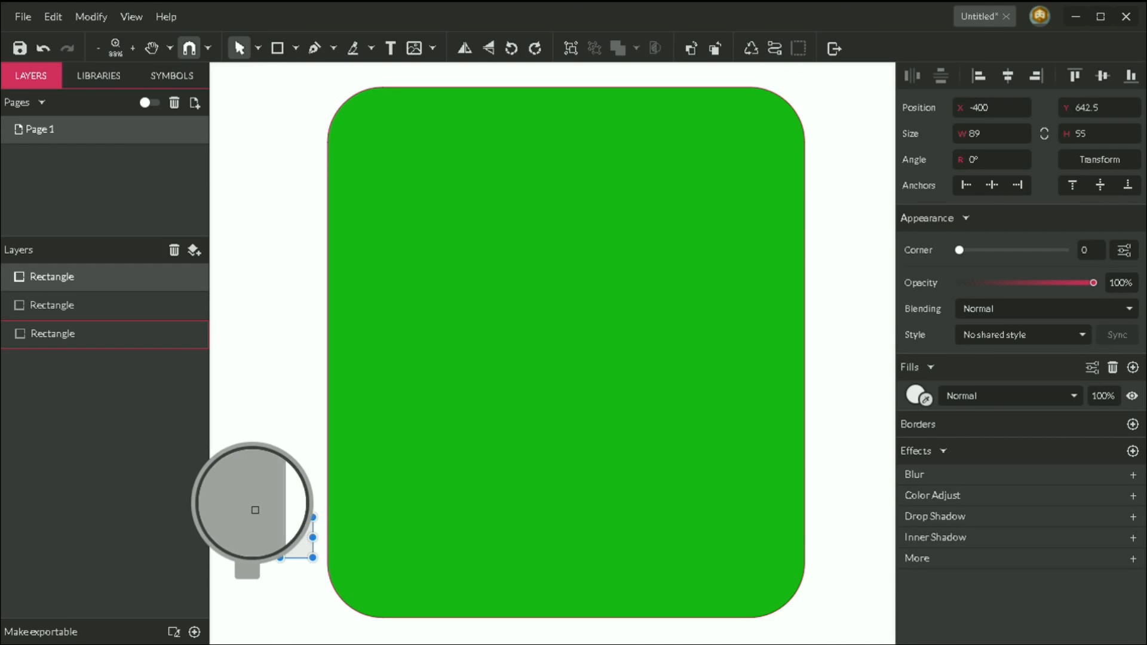
pyautogui.click(242, 509)
pyautogui.click(266, 449)
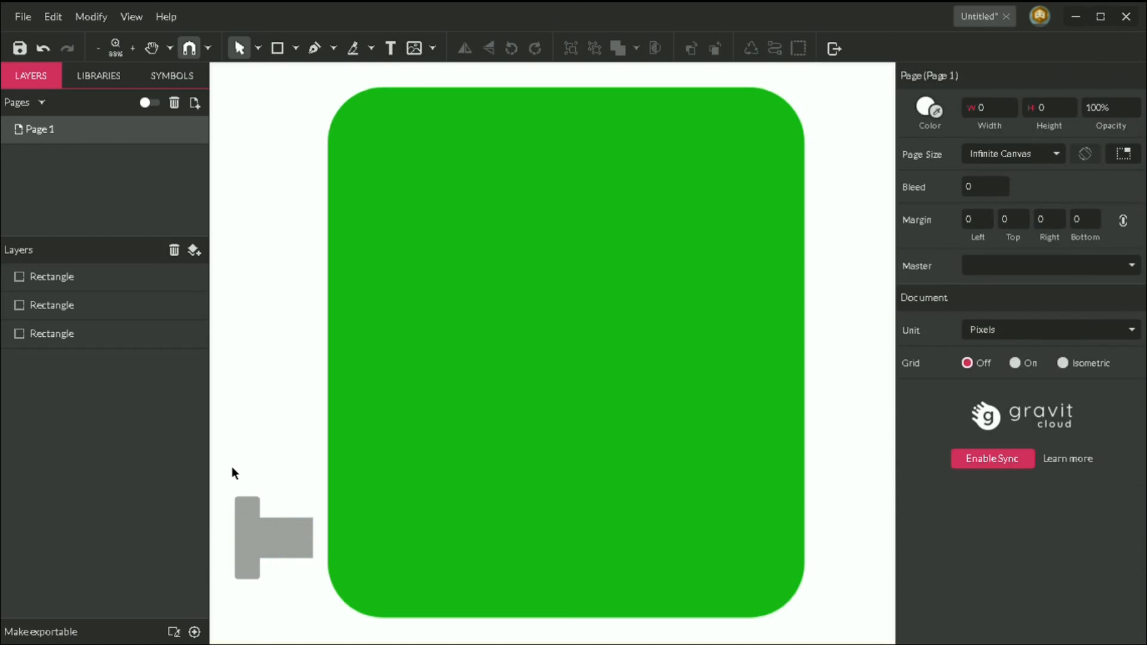
# Move both grey rectangles together onto the green shape's lower left edge and group them.
pyautogui.moveTo(267, 572); pyautogui.dragTo(289, 592)
pyautogui.moveTo(267, 542); pyautogui.dragTo(290, 528)
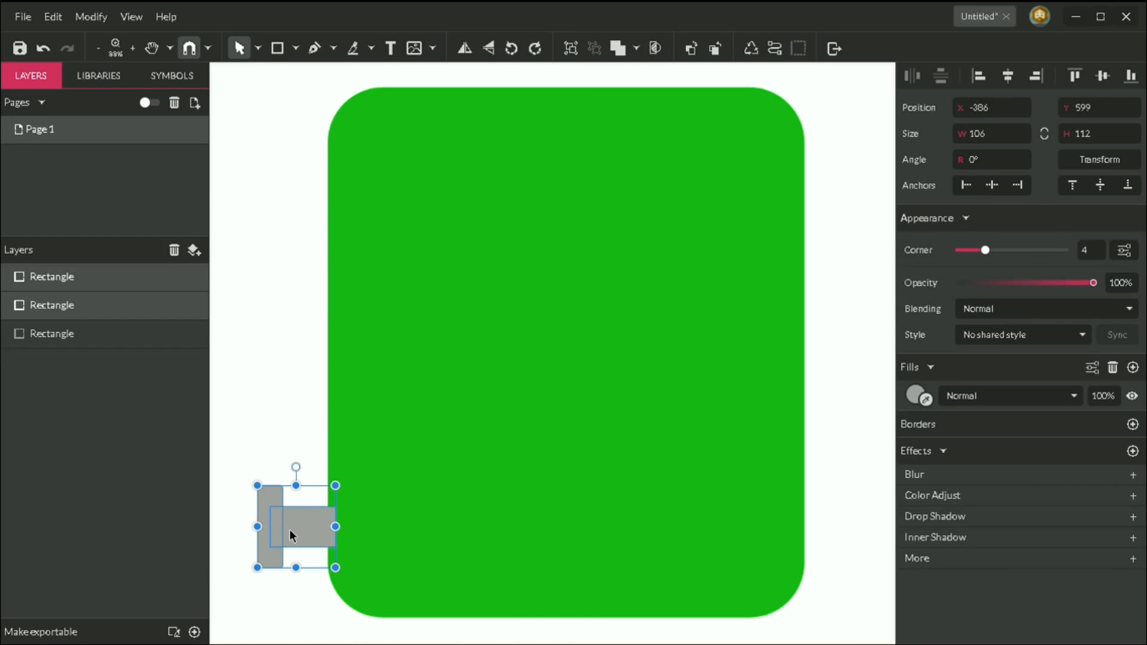
pyautogui.rightClick(281, 524)
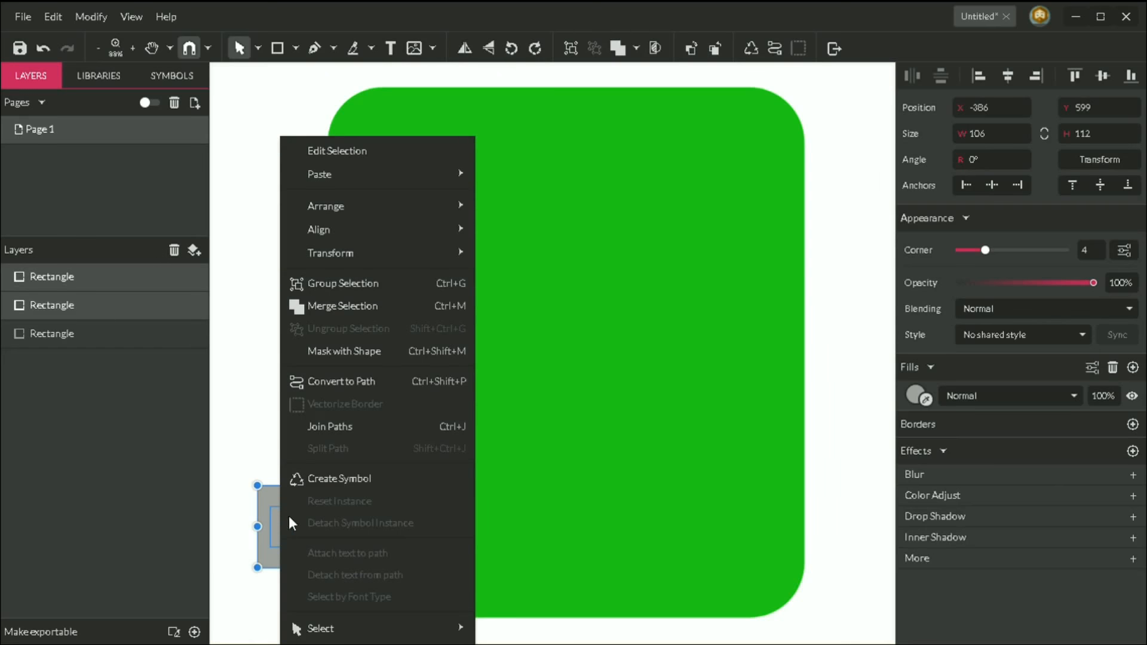
pyautogui.click(362, 282)
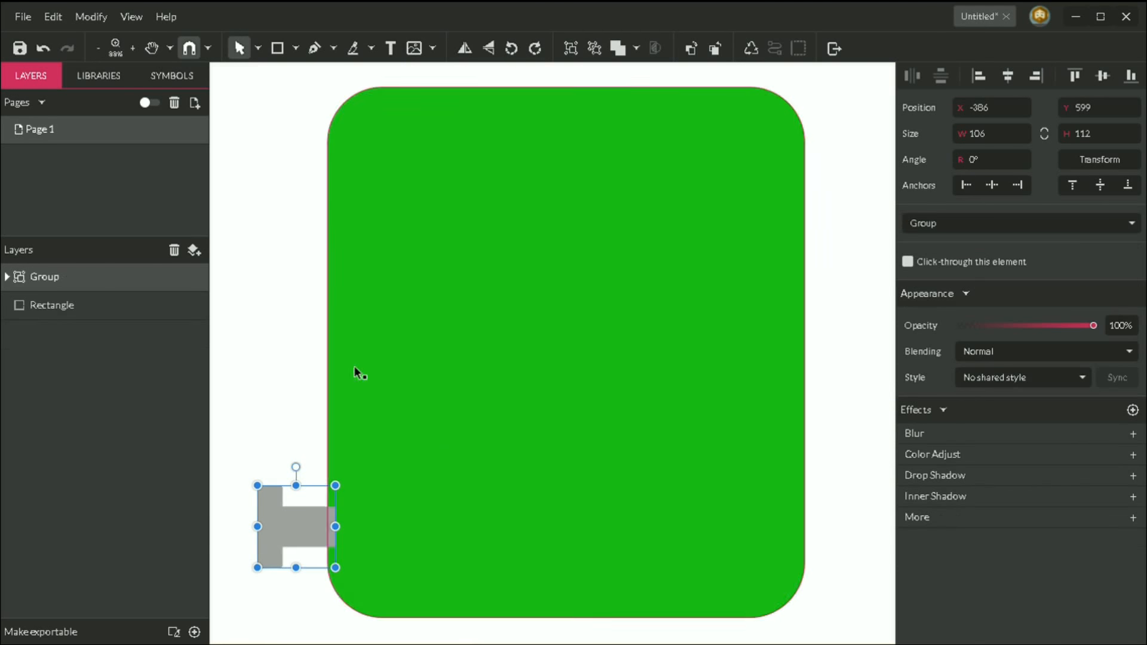
# Send the grey bolt group to the back, behind the green shape.
pyautogui.rightClick(297, 518)
pyautogui.moveTo(401, 209)
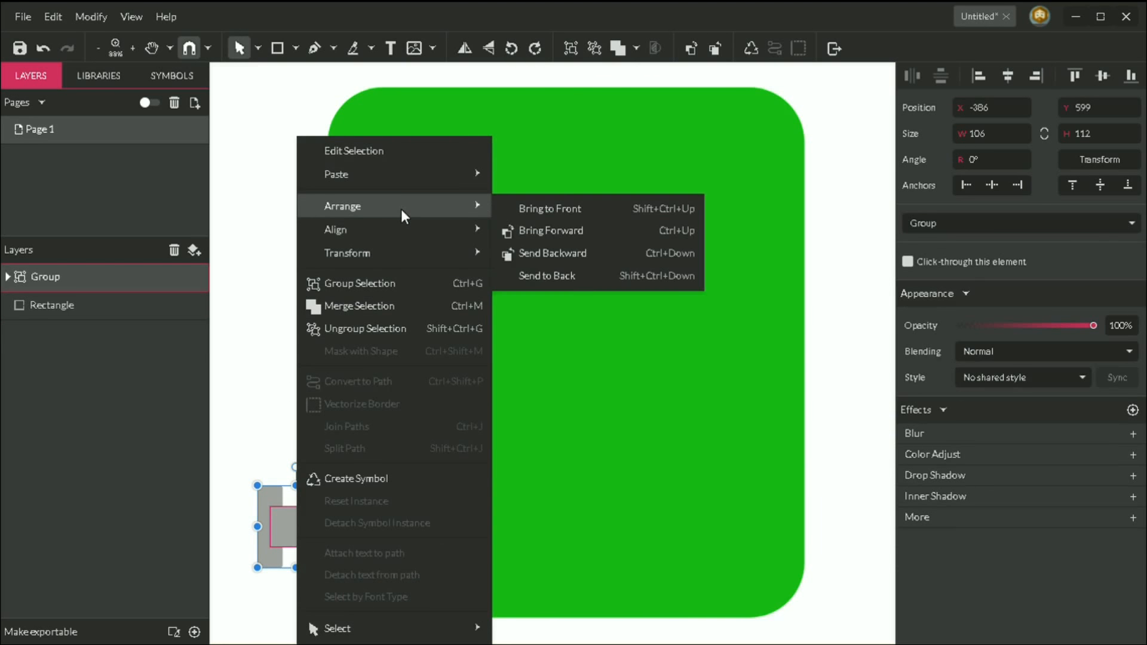
pyautogui.click(547, 279)
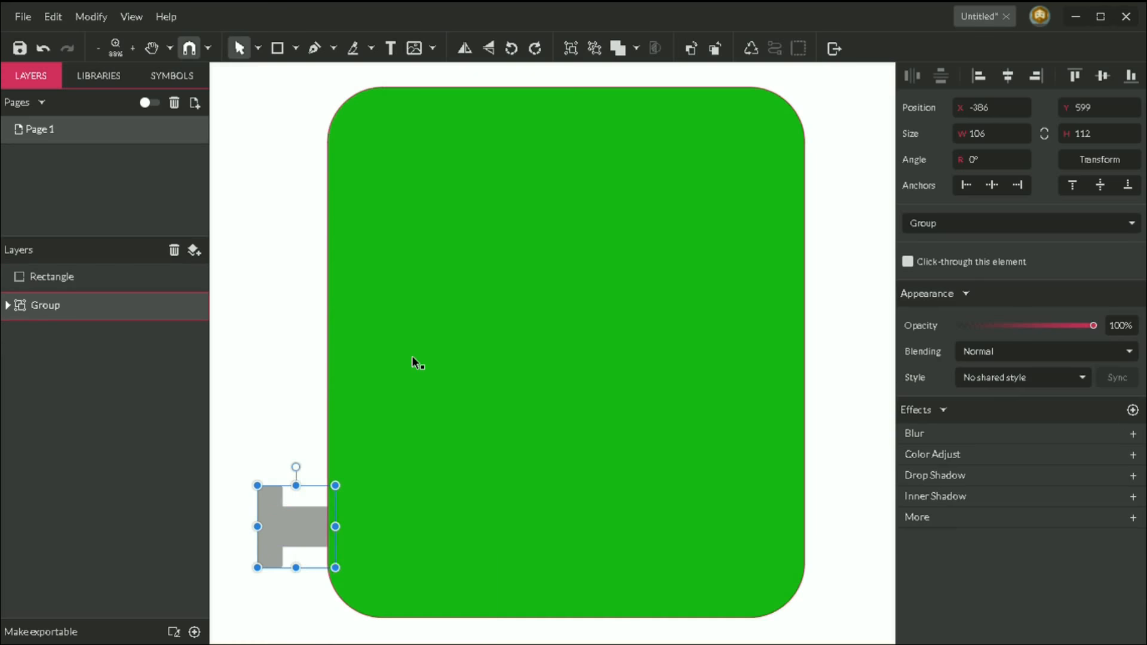
pyautogui.click(248, 371)
# Duplicate the grey bolt group and move the copy to the green shape's lower right edge.
pyautogui.click(288, 514)
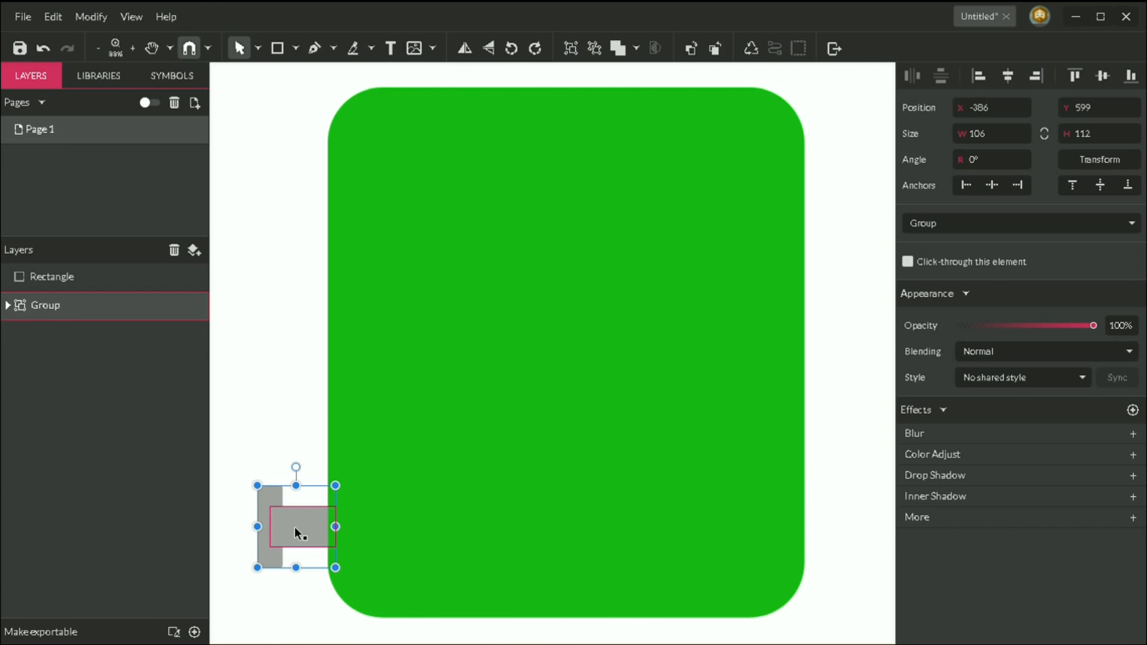
pyautogui.hotkey('ctrl', 'v')
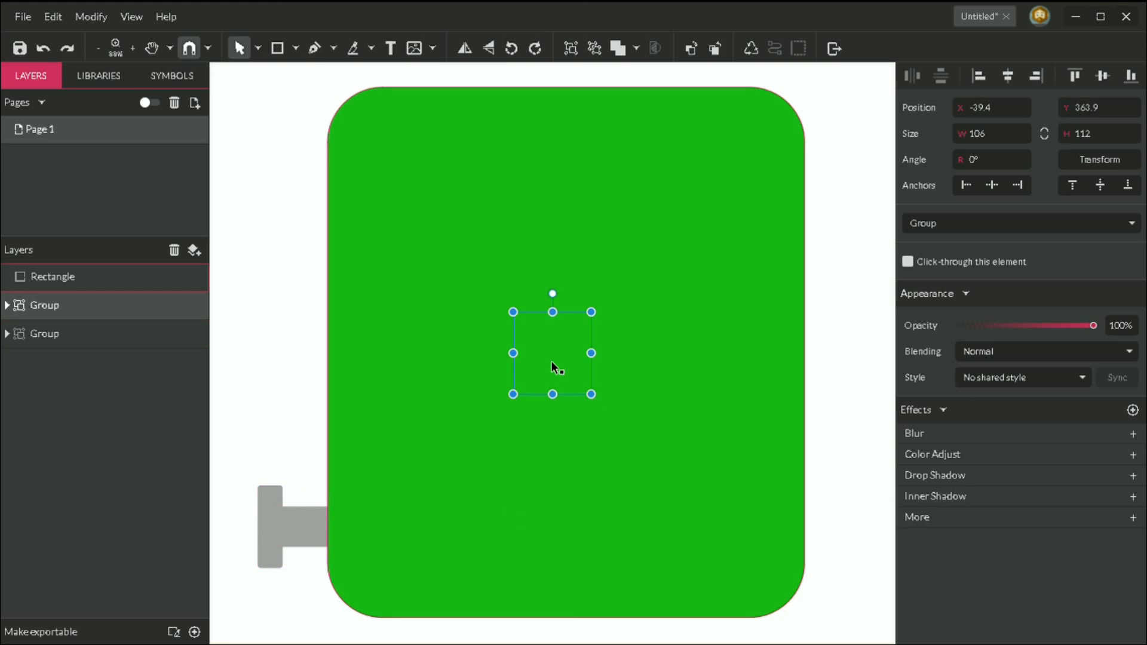
pyautogui.moveTo(551, 362); pyautogui.dragTo(830, 494)
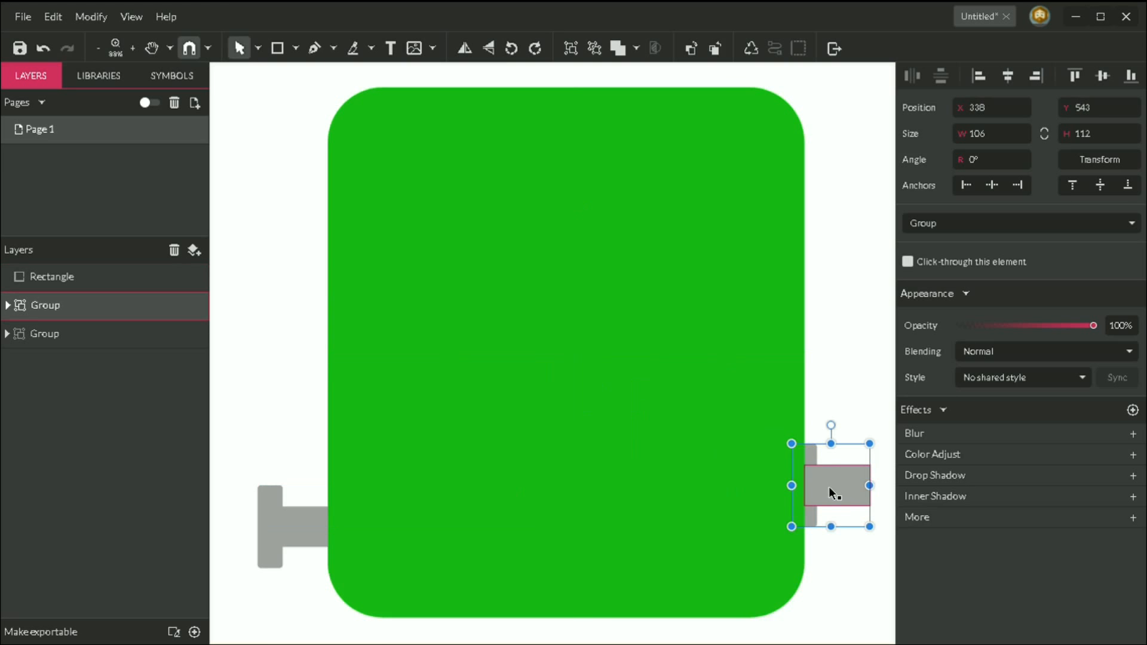
# Flip the copied bolt horizontally and place it slightly higher than the left bolt, at about X 338, Y 586.
pyautogui.click(463, 51)
pyautogui.moveTo(847, 478); pyautogui.dragTo(823, 523)
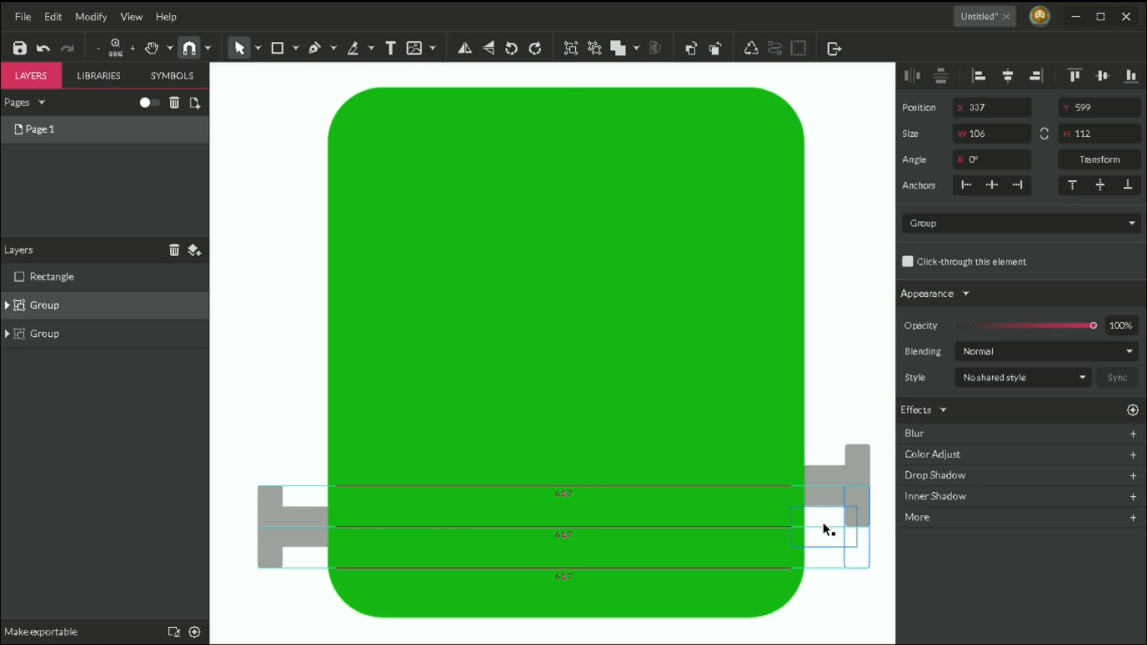
pyautogui.moveTo(822, 522); pyautogui.dragTo(824, 512)
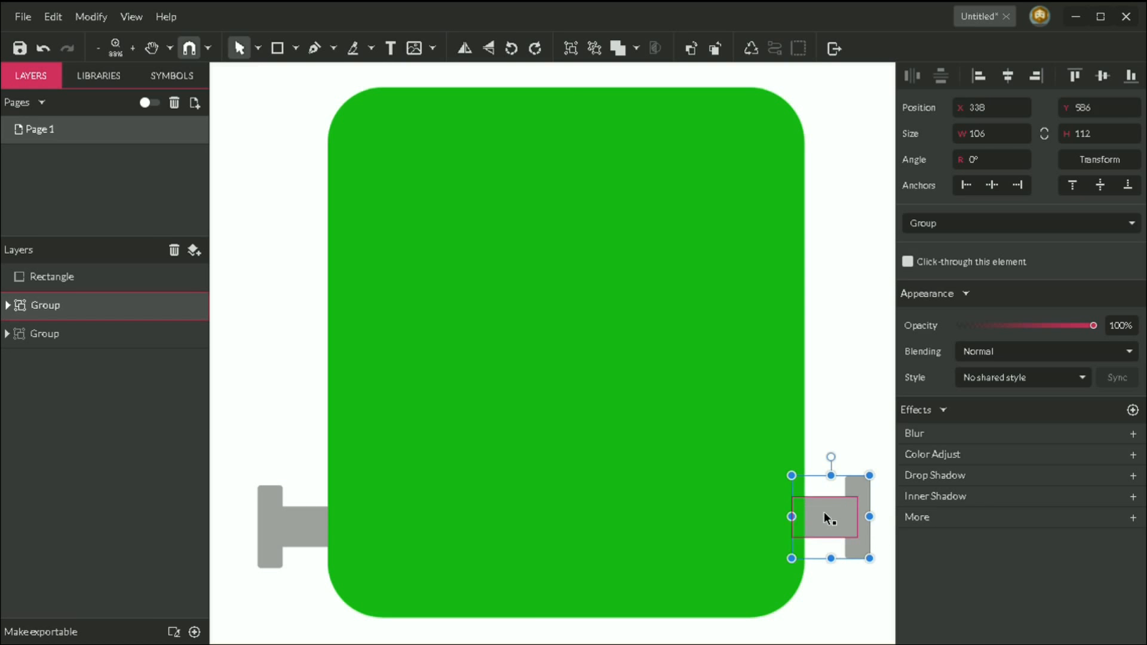
pyautogui.click(842, 401)
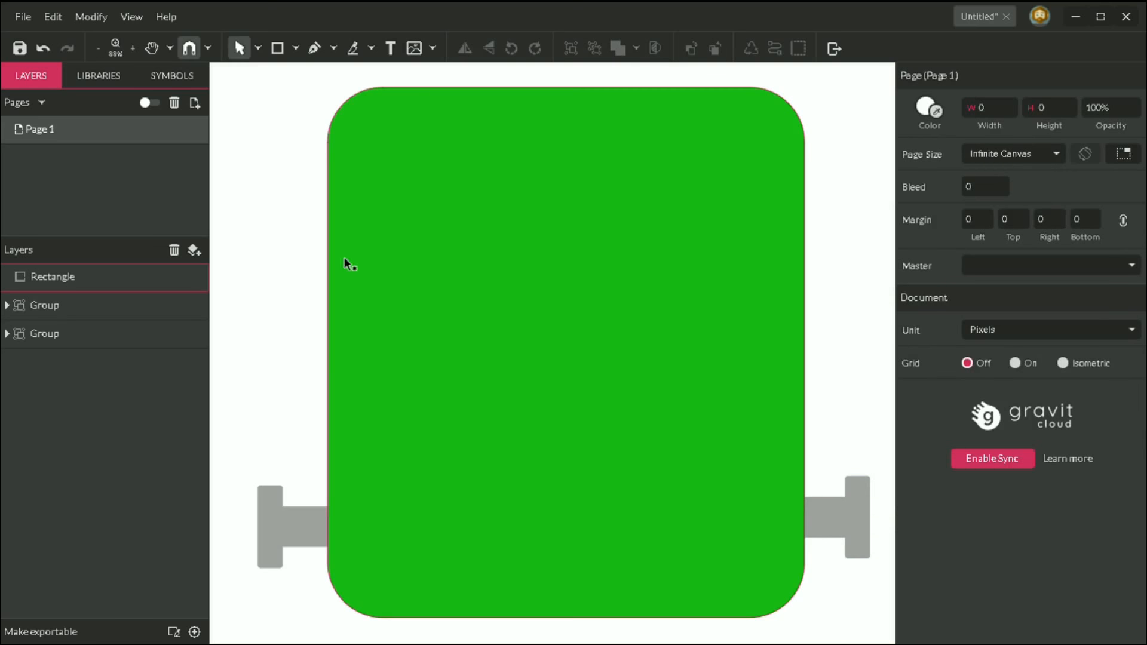
# Draw an ear rectangle about 116 × 184 px over the head's left edge, with corner radius 23 and the head's sampled green fill.
pyautogui.press('r')
pyautogui.moveTo(264, 252); pyautogui.dragTo(354, 392)
pyautogui.click(1003, 250)
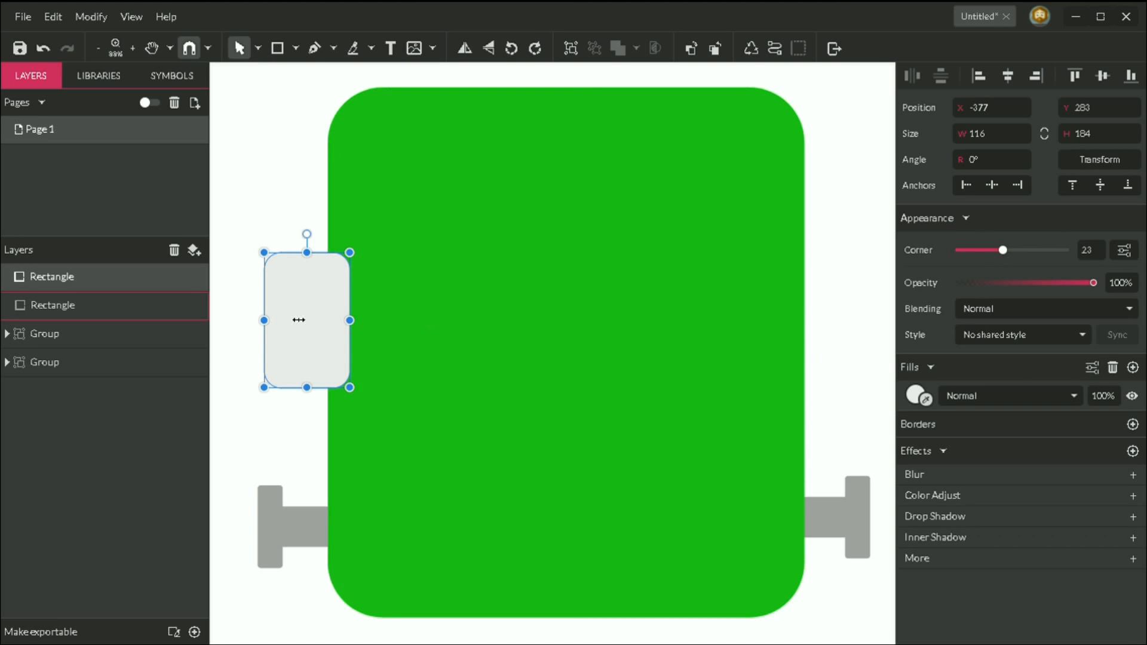
pyautogui.click(927, 400)
pyautogui.click(660, 320)
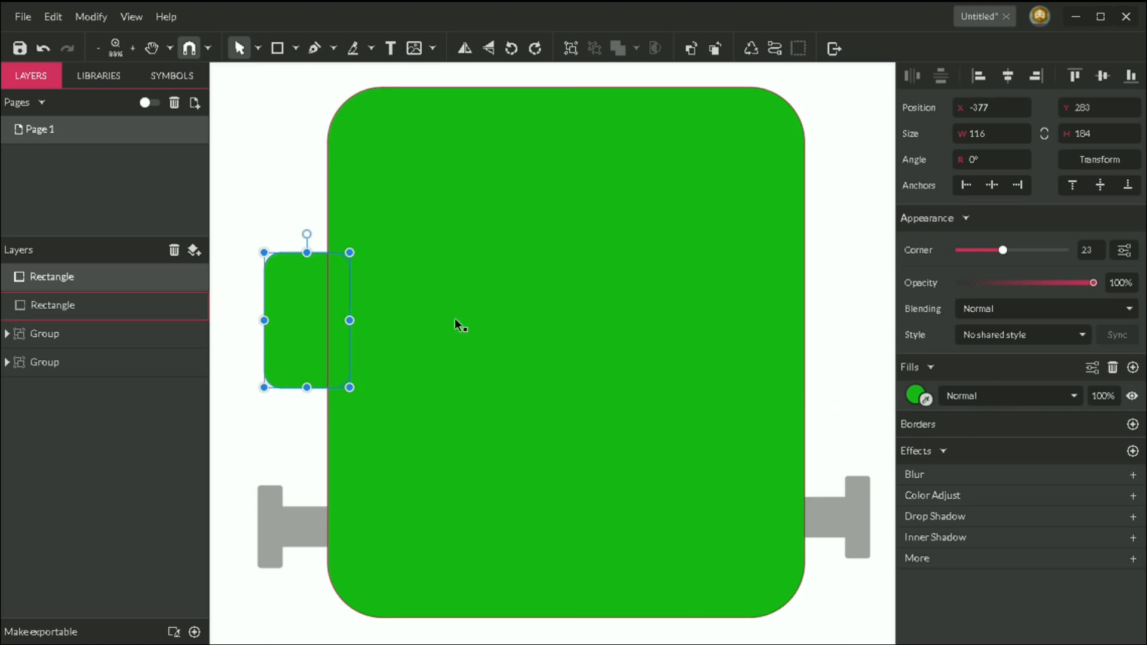
# Send the green ear rectangle to the back, behind the head shape.
pyautogui.rightClick(299, 321)
pyautogui.moveTo(410, 204)
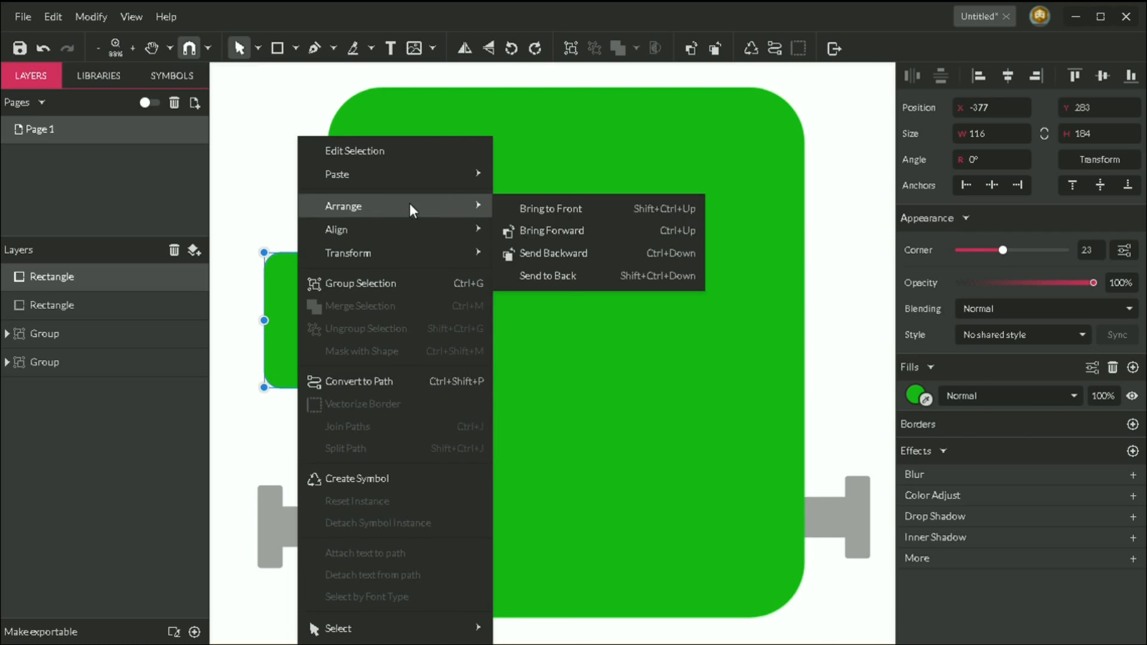
pyautogui.click(576, 276)
pyautogui.click(291, 227)
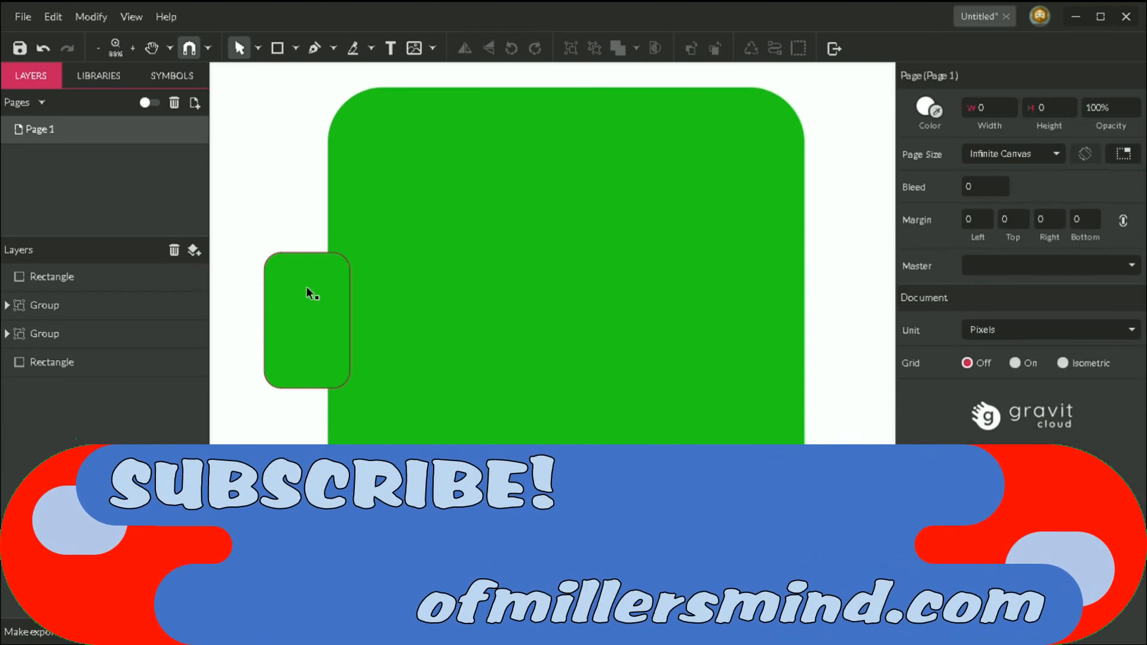
# Duplicate the ear rectangle, align the copy over the original and shrink it around its centre to about 68 × 108 px.
pyautogui.click(310, 292)
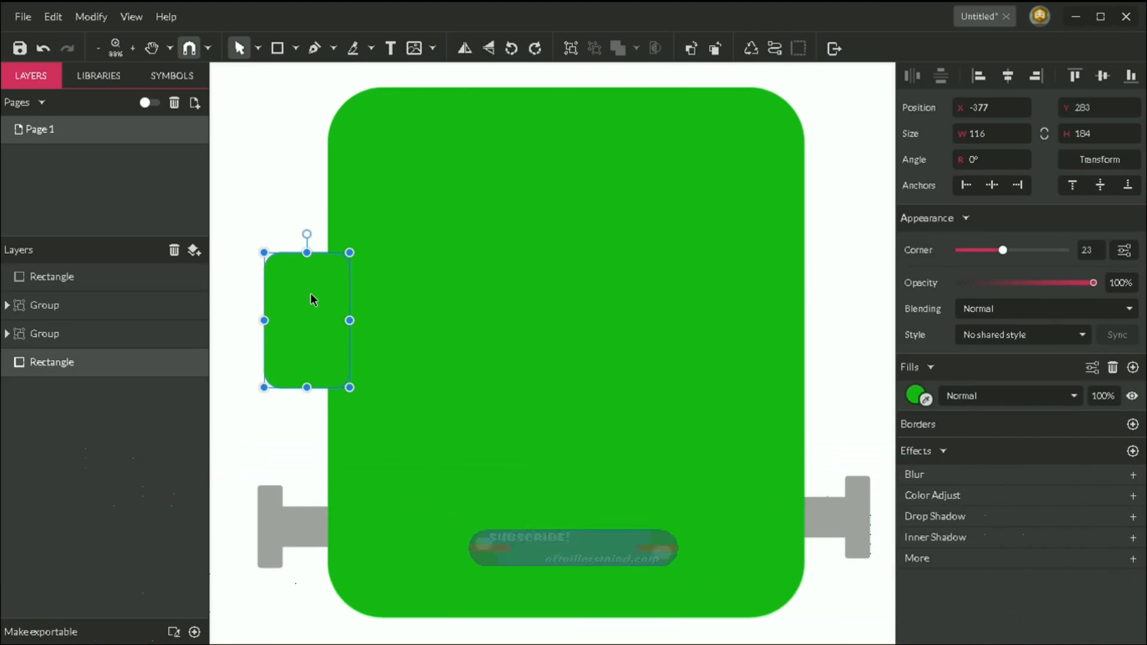
pyautogui.hotkey('ctrl', 'c')
pyautogui.hotkey('ctrl', 'v')
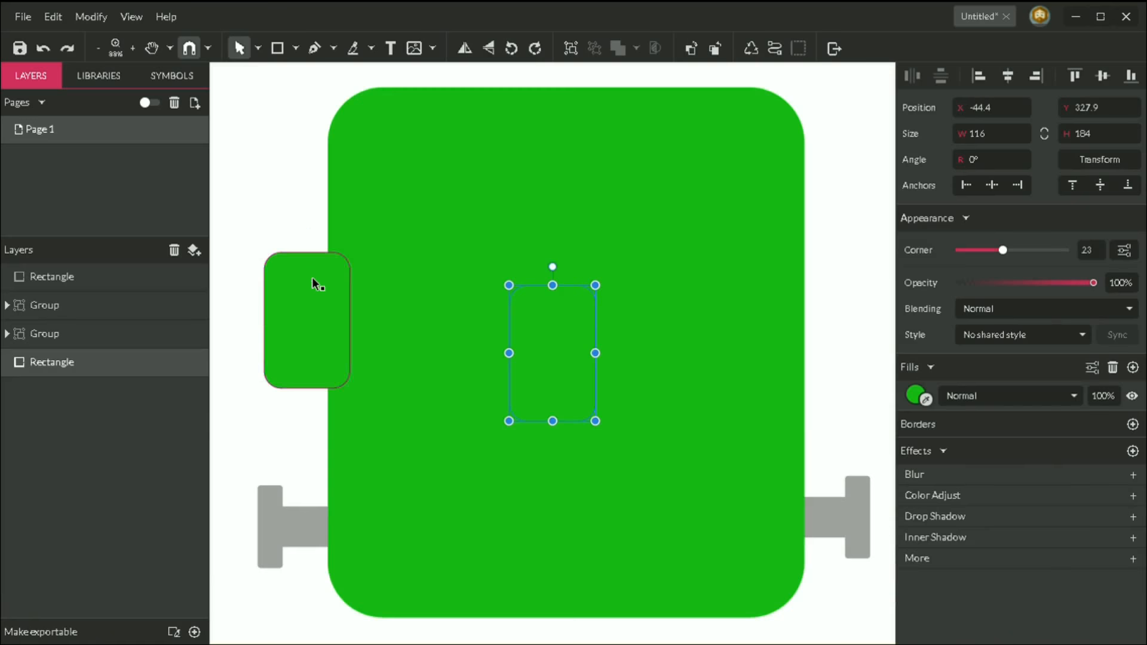
pyautogui.moveTo(529, 336); pyautogui.dragTo(293, 313)
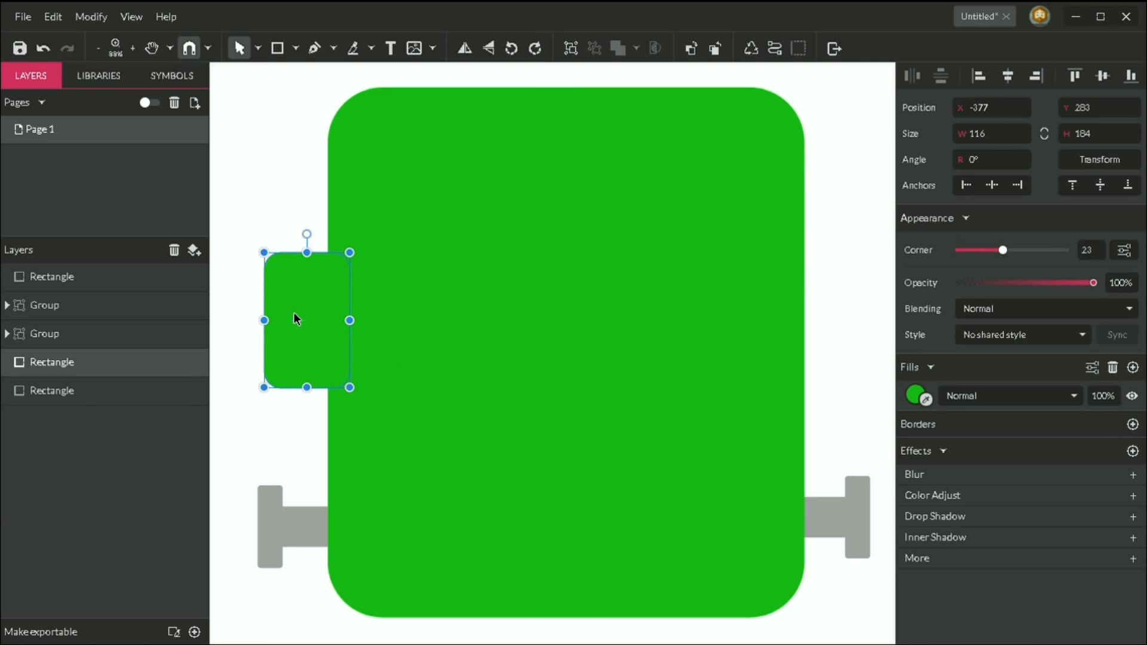
pyautogui.moveTo(264, 253); pyautogui.dragTo(282, 302)
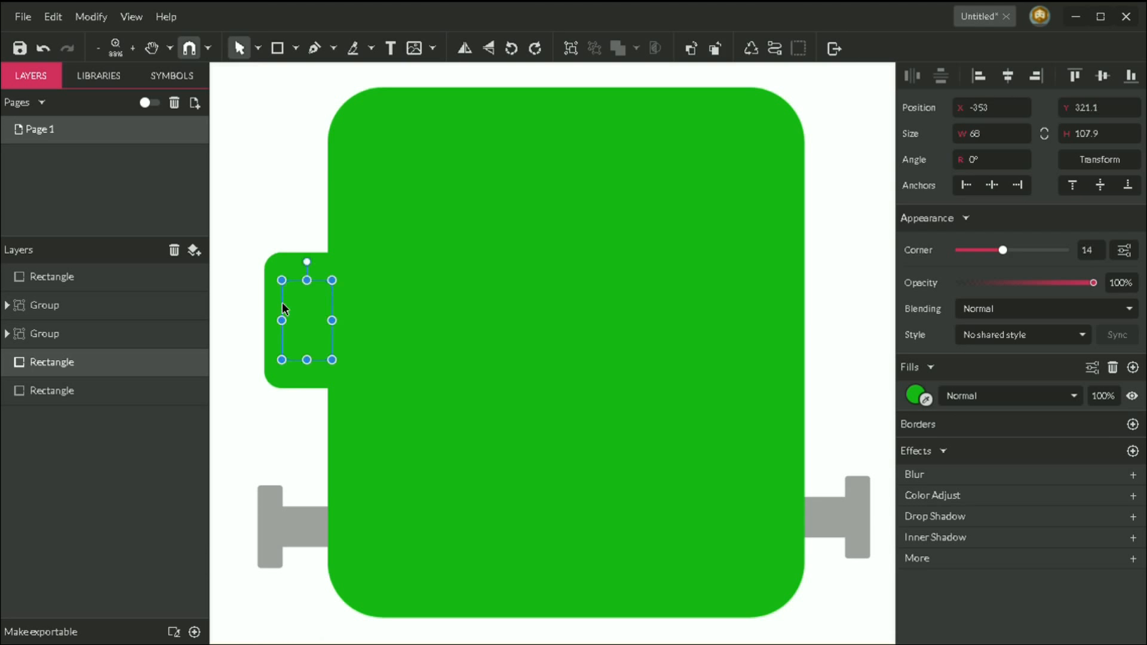
# Fill the inner ear rectangle with the brighter green #10D210.
pyautogui.click(918, 395)
pyautogui.click(1100, 142)
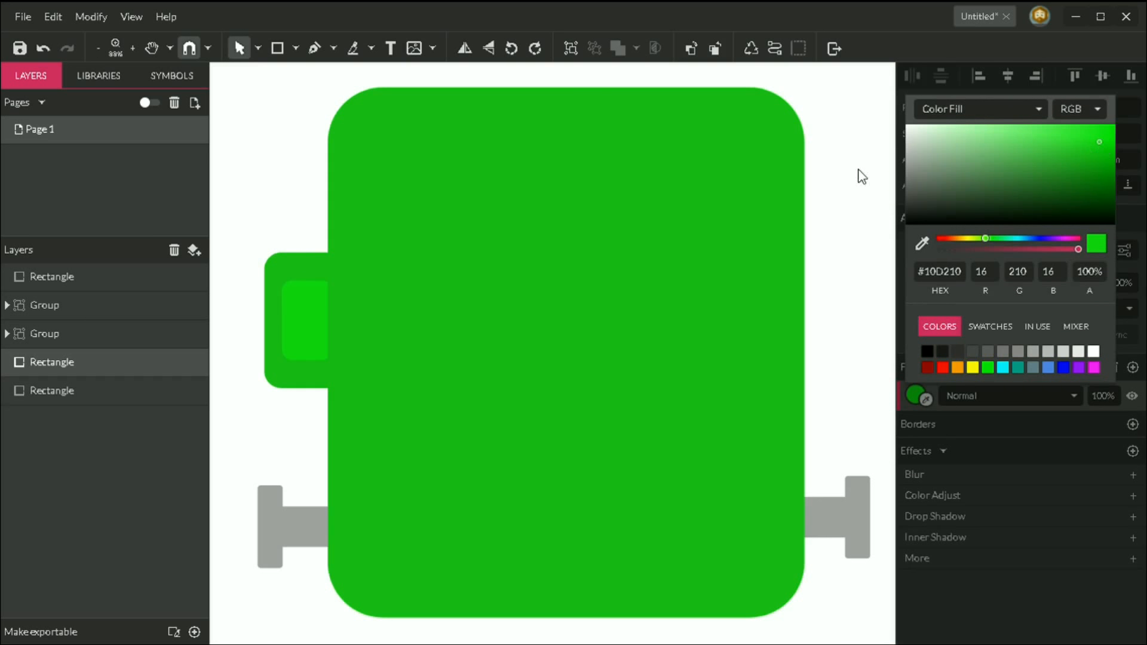
pyautogui.click(257, 206)
# Group the outer and inner ear rectangles and send the group to the back, behind the head.
pyautogui.moveTo(247, 234); pyautogui.dragTo(295, 393)
pyautogui.rightClick(299, 315)
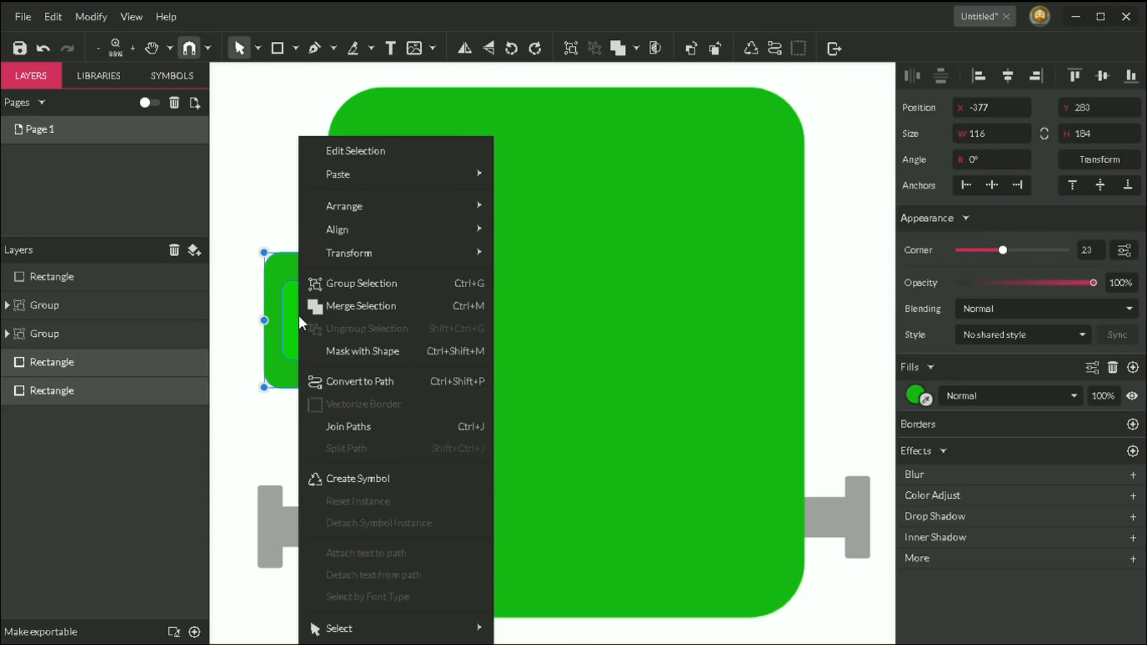
pyautogui.click(399, 285)
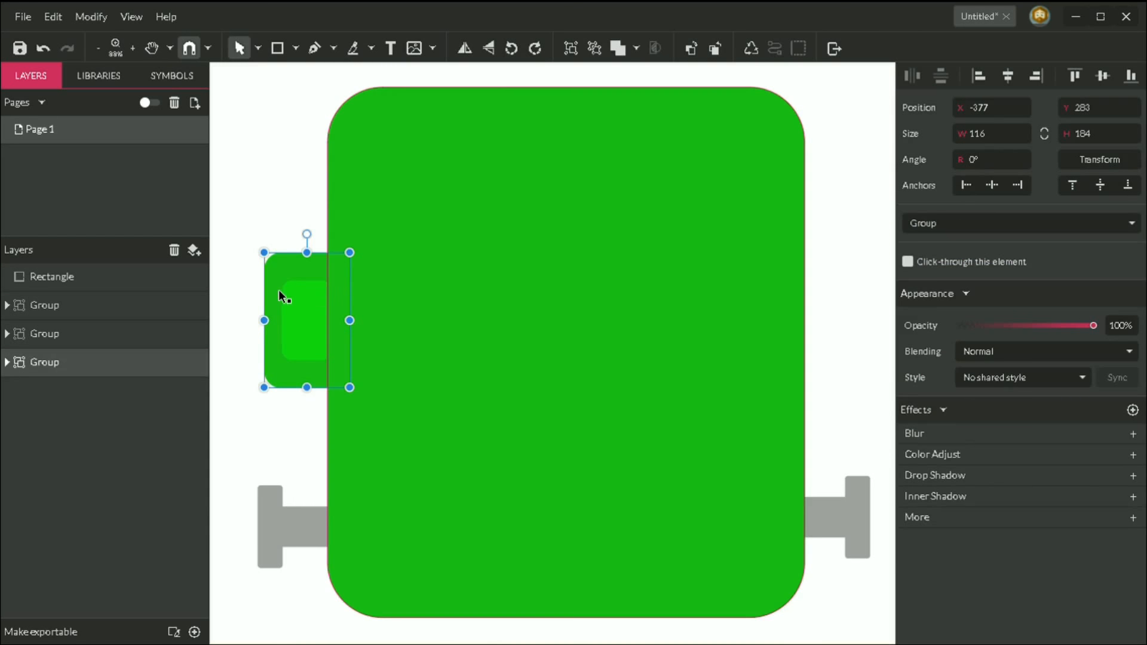
pyautogui.rightClick(303, 310)
pyautogui.moveTo(399, 212)
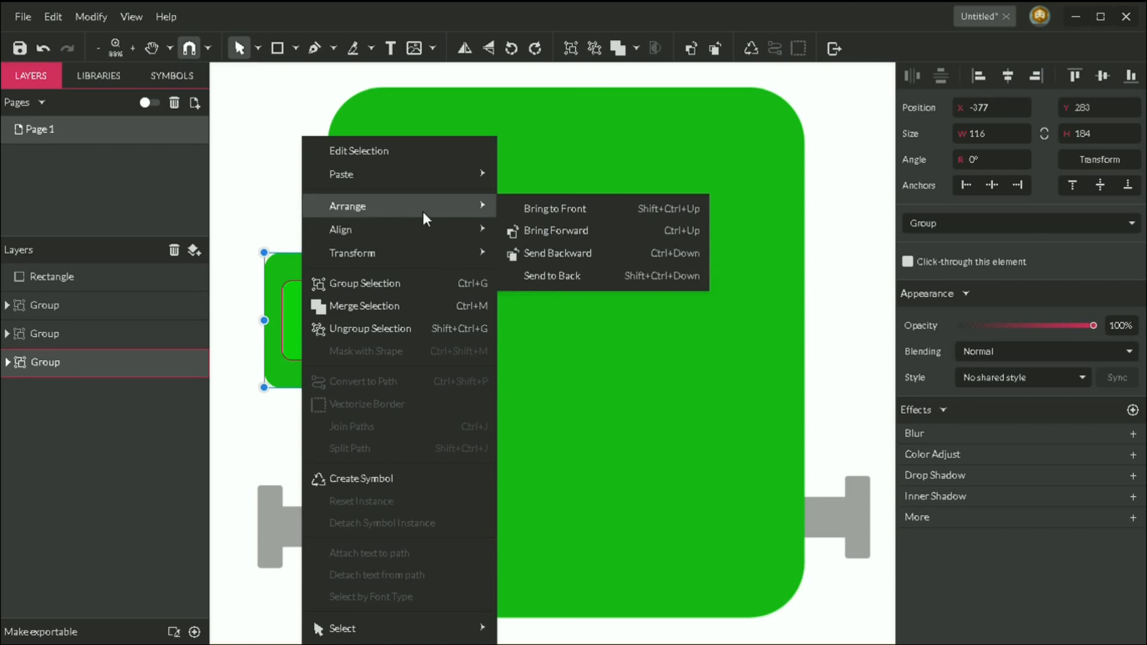
pyautogui.click(556, 276)
pyautogui.click(285, 213)
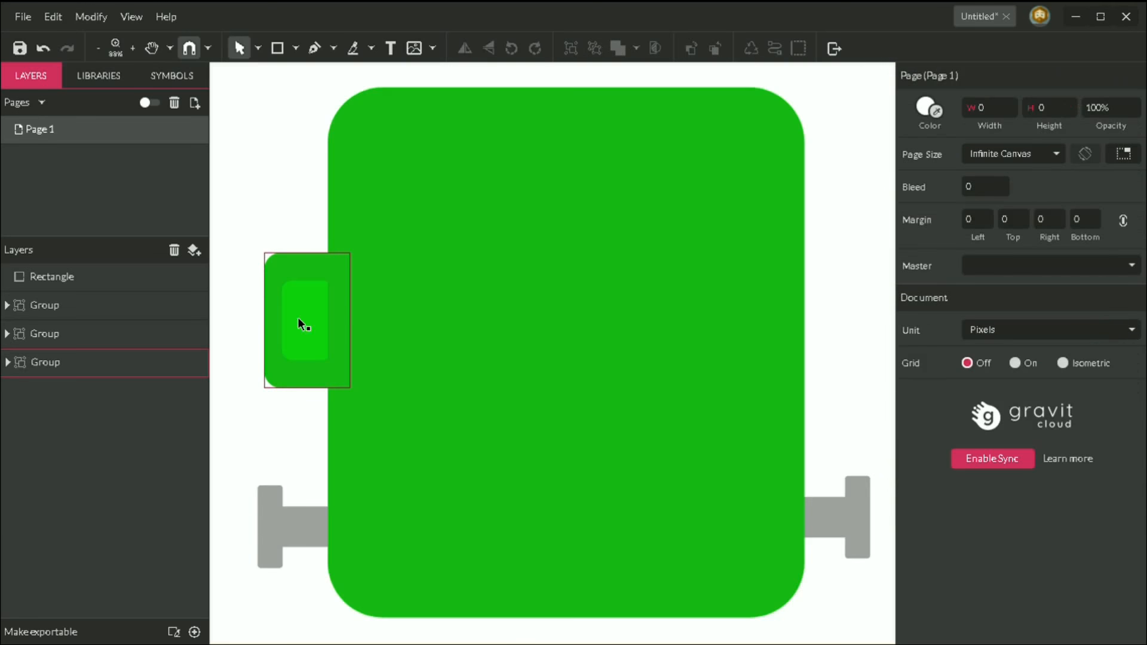
# Move the ear group lower along the head's left edge and place a copy at the same height on the right edge.
pyautogui.moveTo(301, 335); pyautogui.dragTo(309, 385)
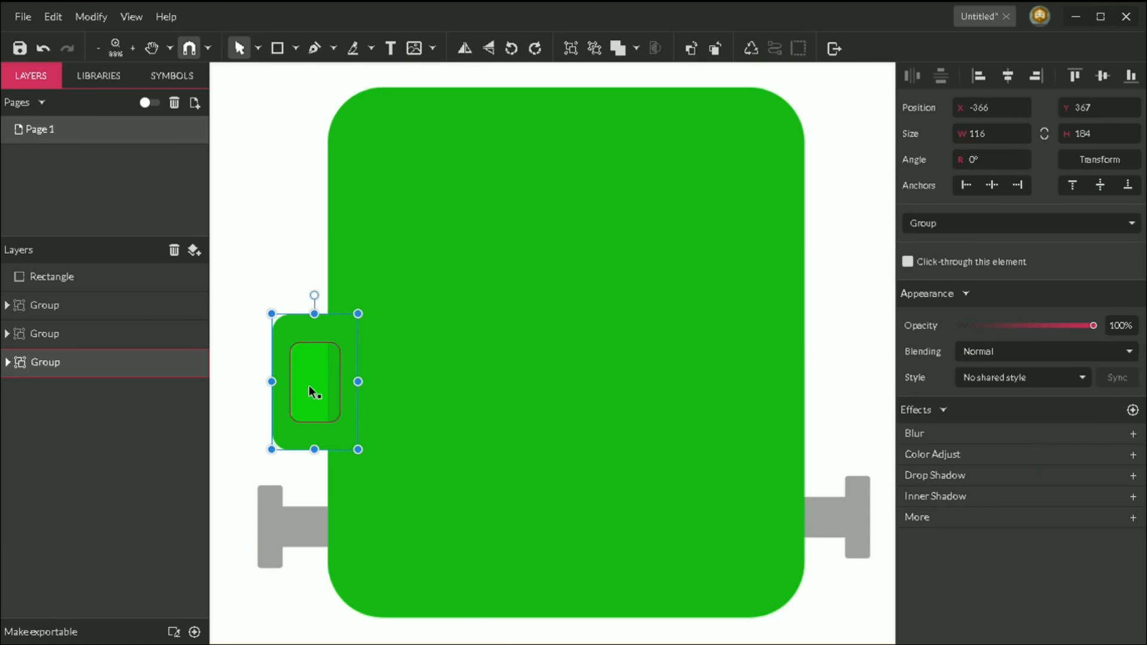
pyautogui.click(280, 247)
pyautogui.click(298, 366)
pyautogui.hotkey('ctrl', 'v')
pyautogui.moveTo(550, 350); pyautogui.dragTo(805, 377)
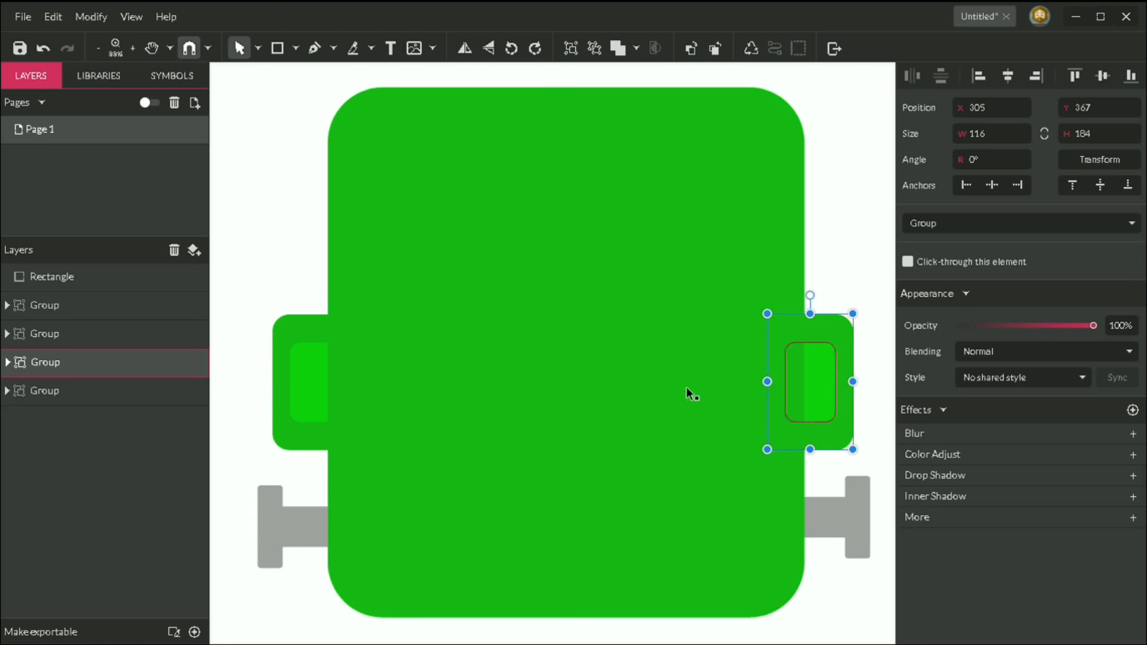
# Group both ears together and shift the group slightly right and down to about X -361.5, Y 373.
pyautogui.keyDown('shift'); pyautogui.click(314, 386); pyautogui.keyUp('shift')
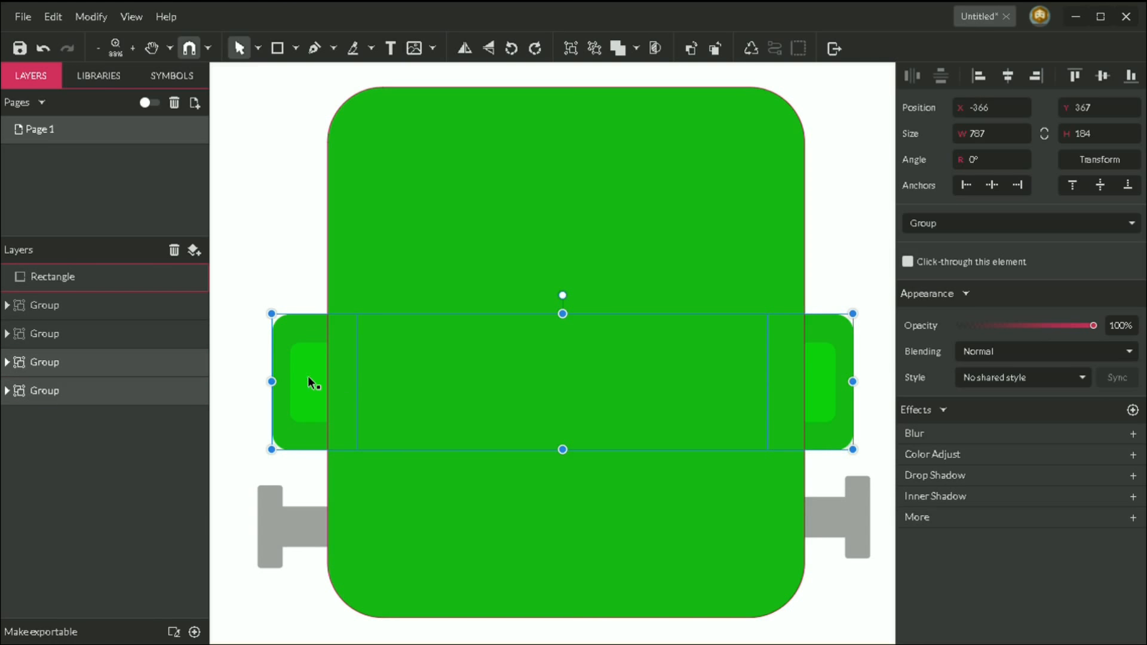
pyautogui.rightClick(308, 382)
pyautogui.click(372, 283)
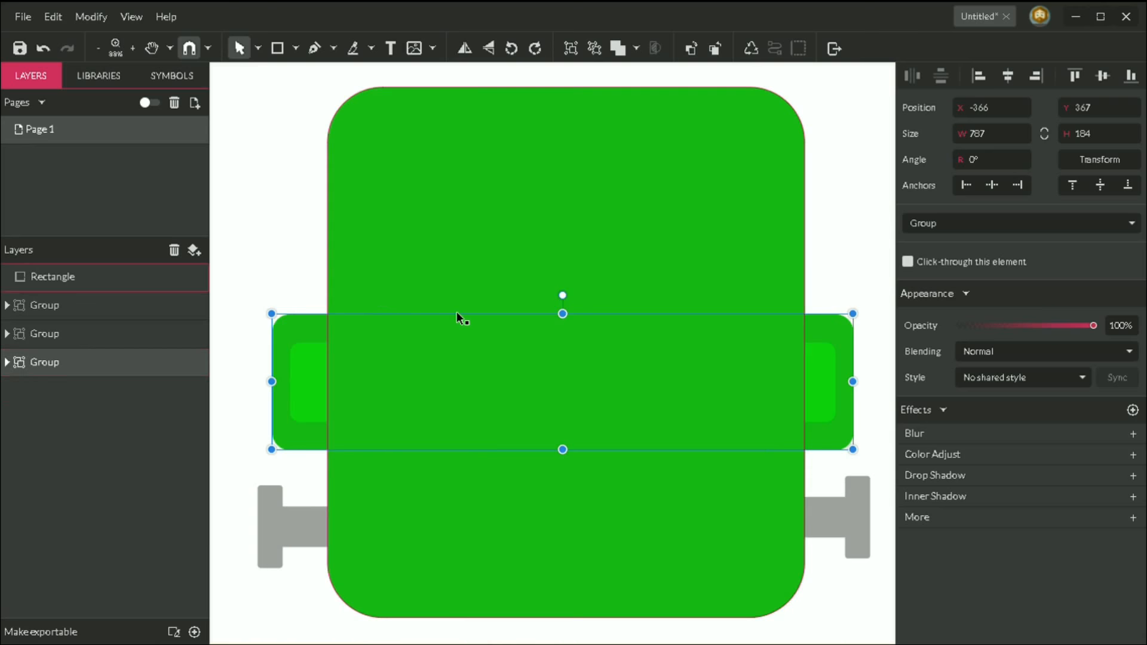
pyautogui.click(276, 231)
pyautogui.moveTo(299, 403)
pyautogui.mouseDown()
pyautogui.moveTo(279, 405)
pyautogui.moveTo(309, 404)
pyautogui.mouseUp()
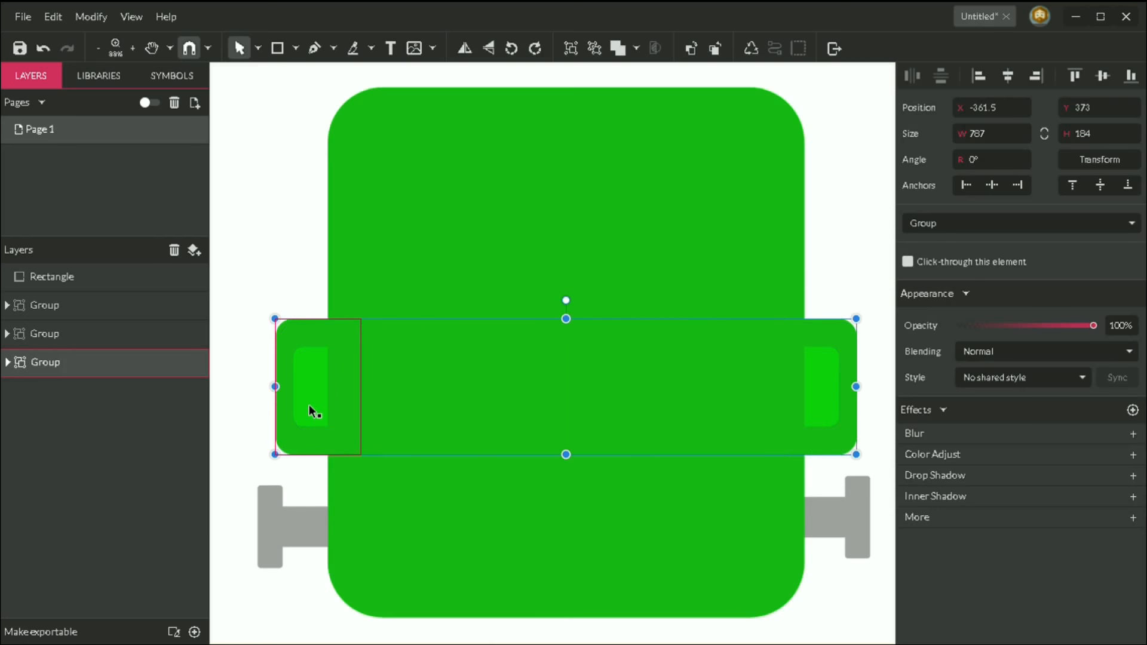
pyautogui.click(276, 250)
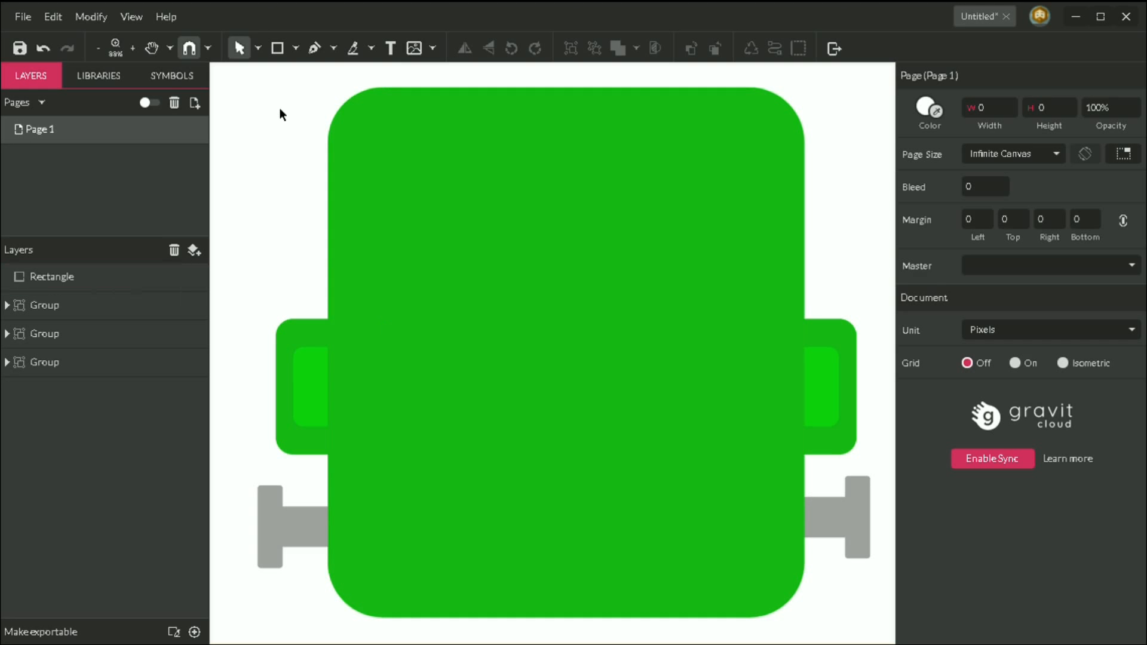
# Draw a light grey eye rectangle about 176 × 262 px on the head's upper left, with corner radius 25.
pyautogui.click(277, 48)
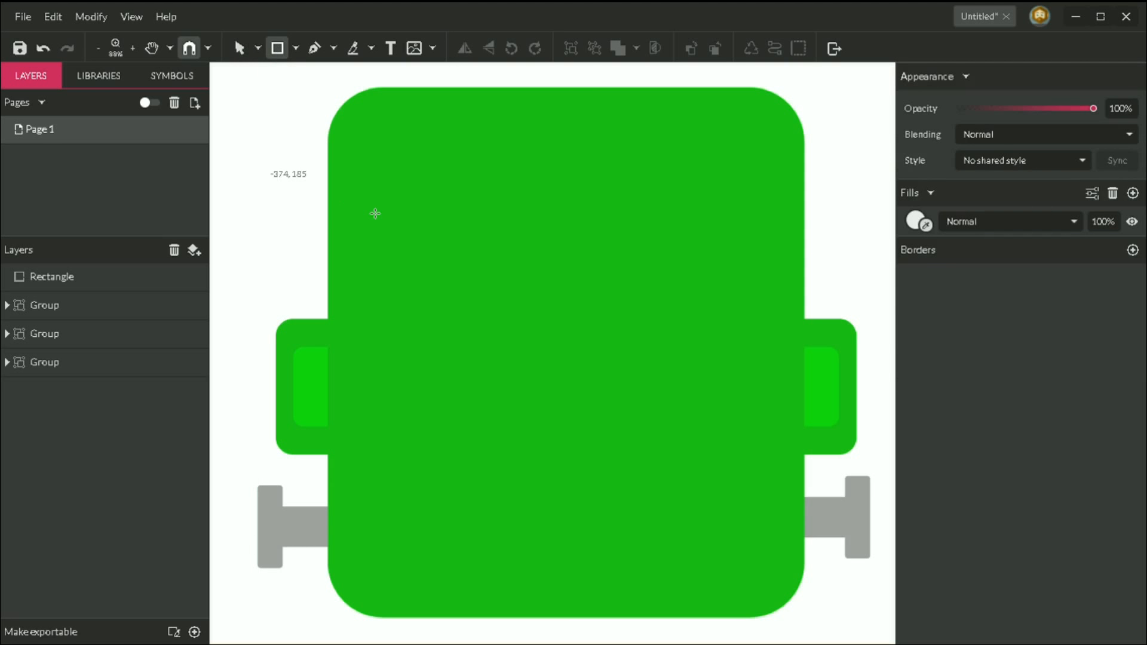
pyautogui.moveTo(388, 213); pyautogui.dragTo(519, 407)
pyautogui.click(990, 251)
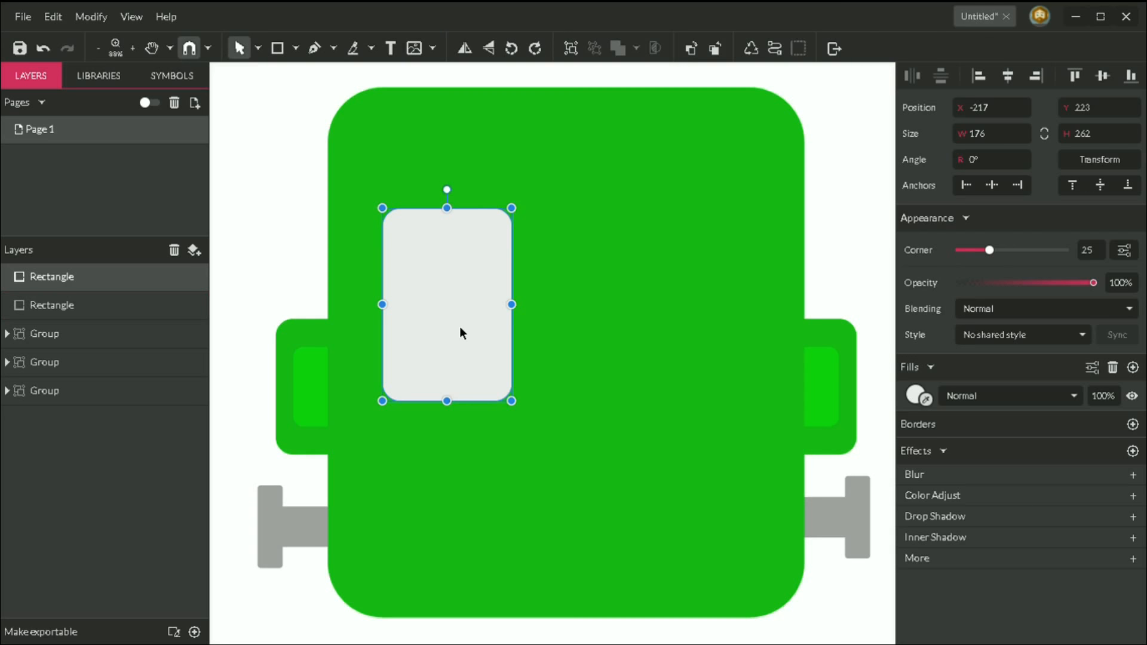
# Copy the eye rectangle over the original, shrink it to about 115 × 171 px in the lower part with corner radius 38, as the iris.
pyautogui.hotkey('ctrl', 'c')
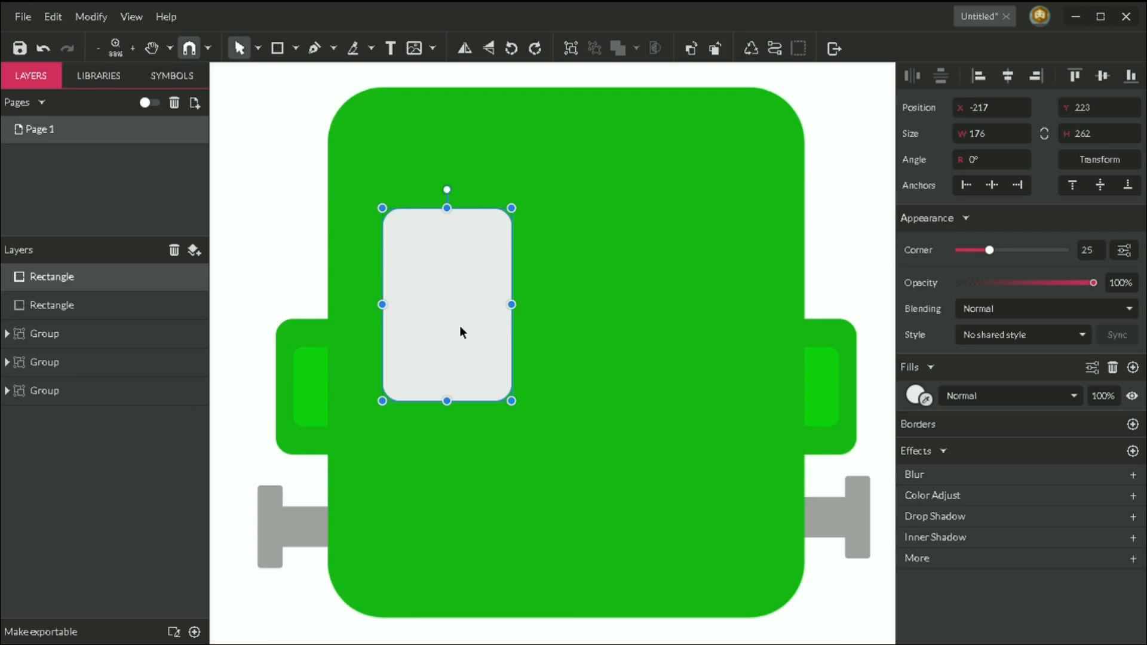
pyautogui.hotkey('ctrl', 'v')
pyautogui.moveTo(572, 385); pyautogui.dragTo(454, 336)
pyautogui.moveTo(389, 212); pyautogui.dragTo(433, 290)
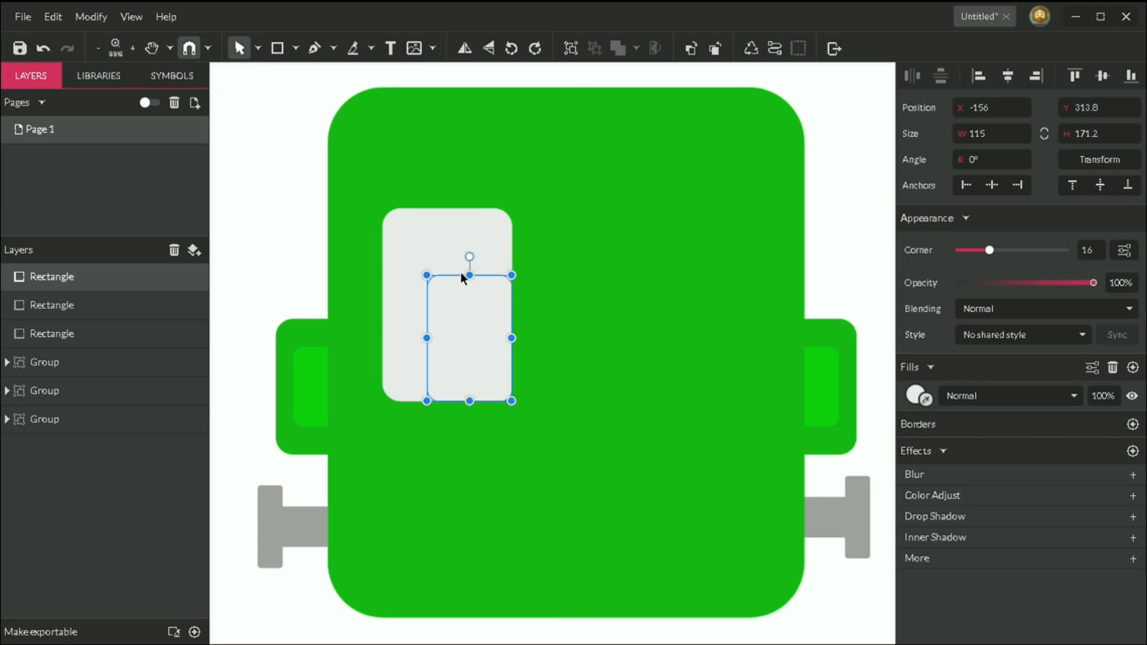
pyautogui.click(1017, 251)
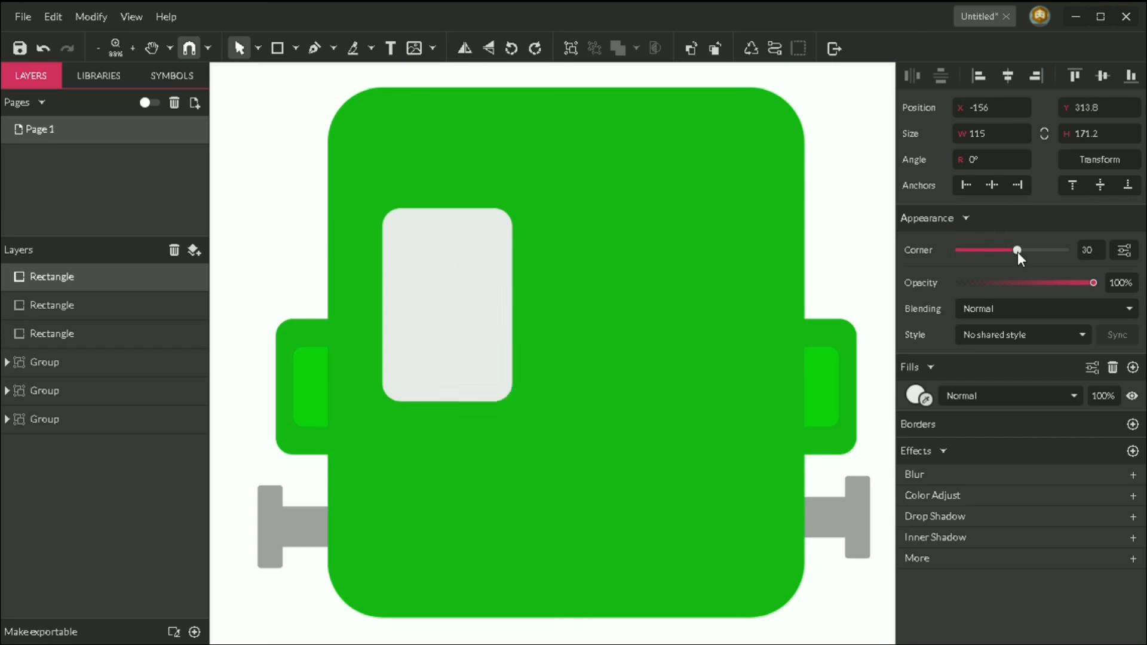
pyautogui.moveTo(1023, 251); pyautogui.dragTo(1031, 251)
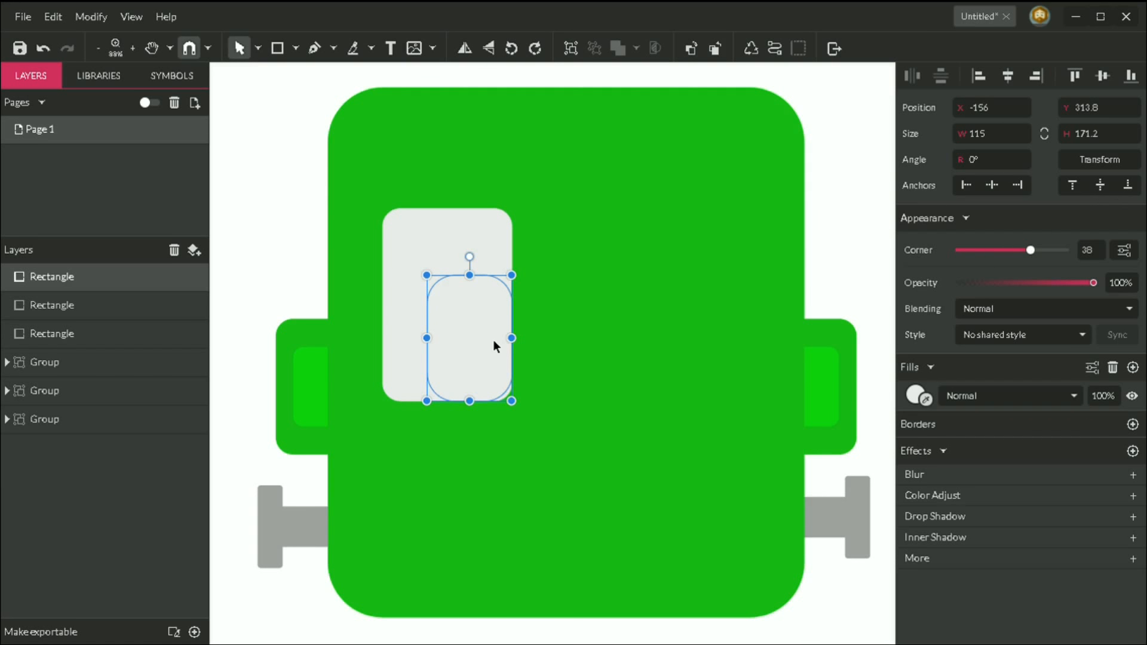
pyautogui.moveTo(474, 342); pyautogui.dragTo(469, 343)
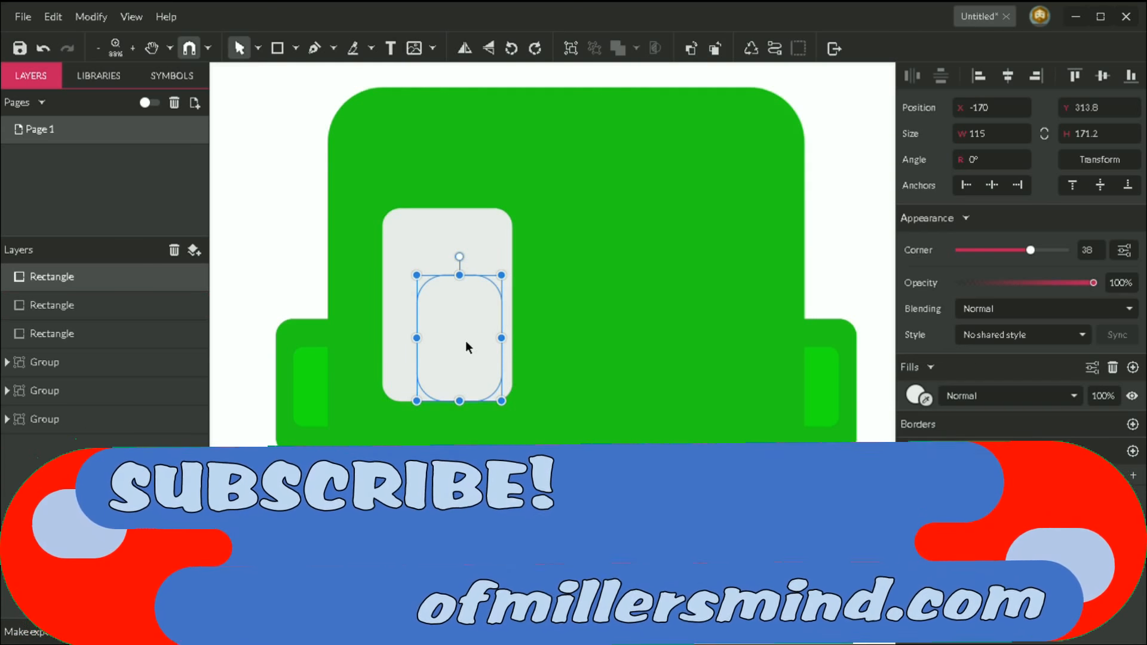
# Duplicate the iris rectangle in place and shrink the copy towards its upper-left corner to about 57.5 × 85.6 px for the pupil.
pyautogui.hotkey('ctrl', 'd')
pyautogui.moveTo(447, 323); pyautogui.dragTo(456, 330)
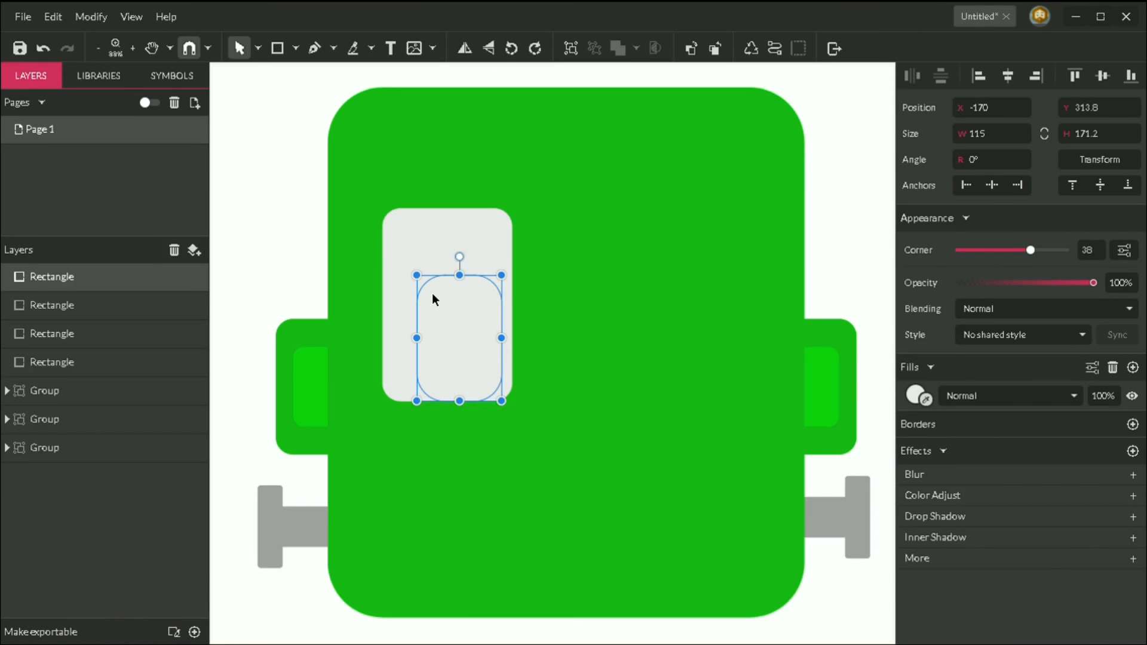
pyautogui.moveTo(425, 281); pyautogui.dragTo(434, 293)
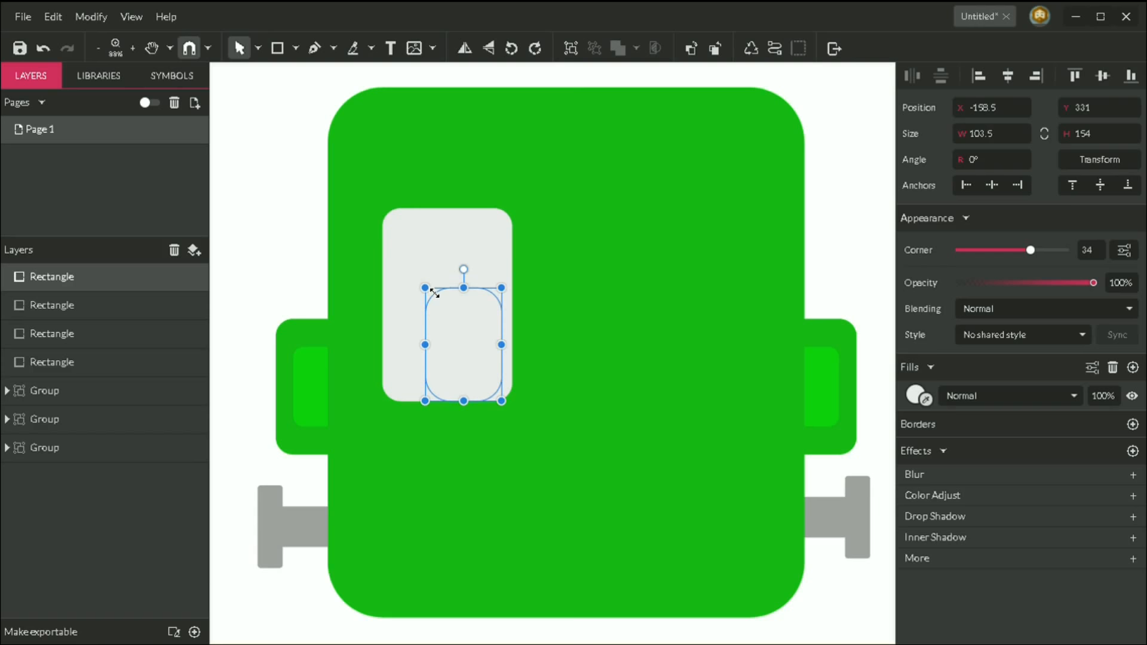
pyautogui.hotkey('ctrl', 'z')
pyautogui.moveTo(502, 402); pyautogui.dragTo(458, 322)
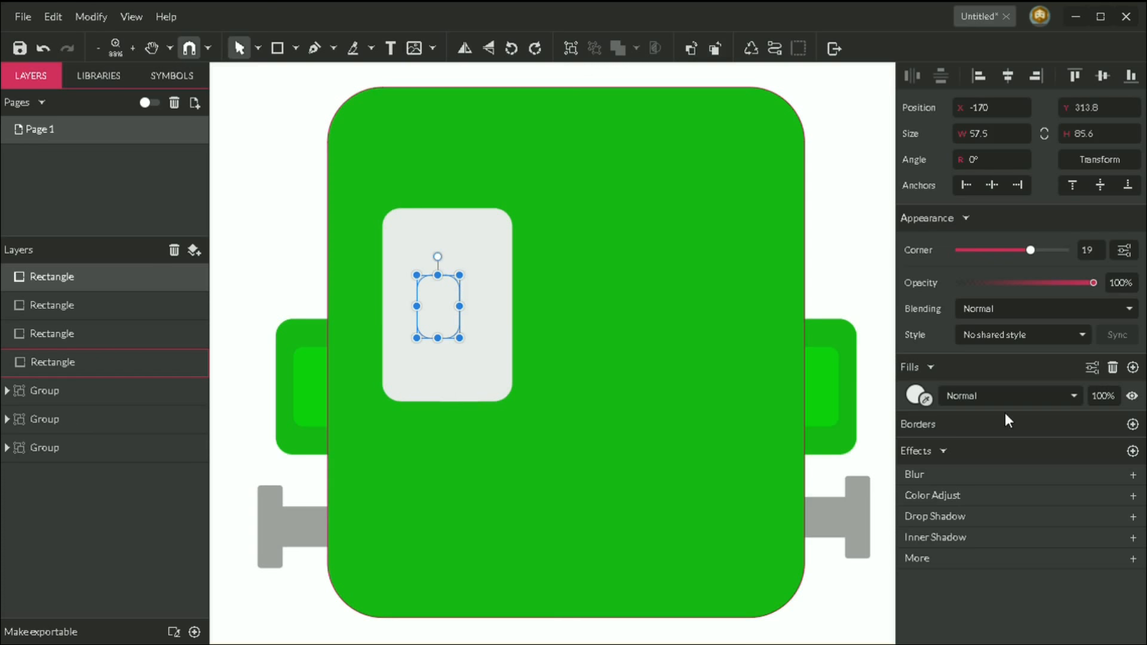
# Fill the larger iris rectangle with orange #FF9900.
pyautogui.hotkey('ctrl', 'z')
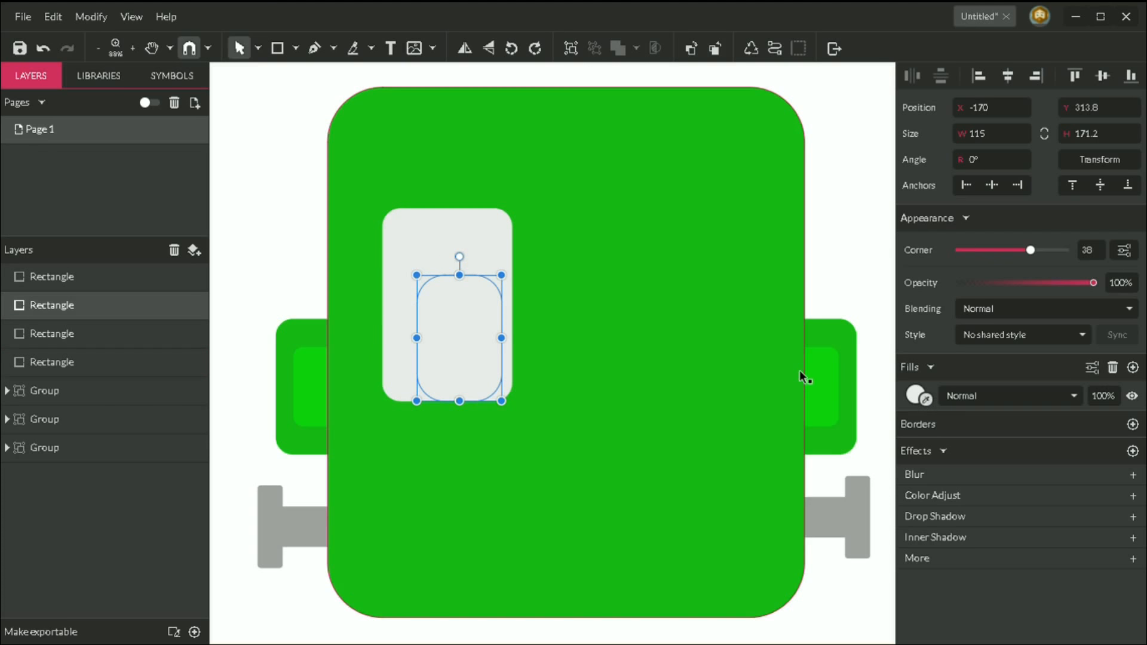
pyautogui.click(916, 395)
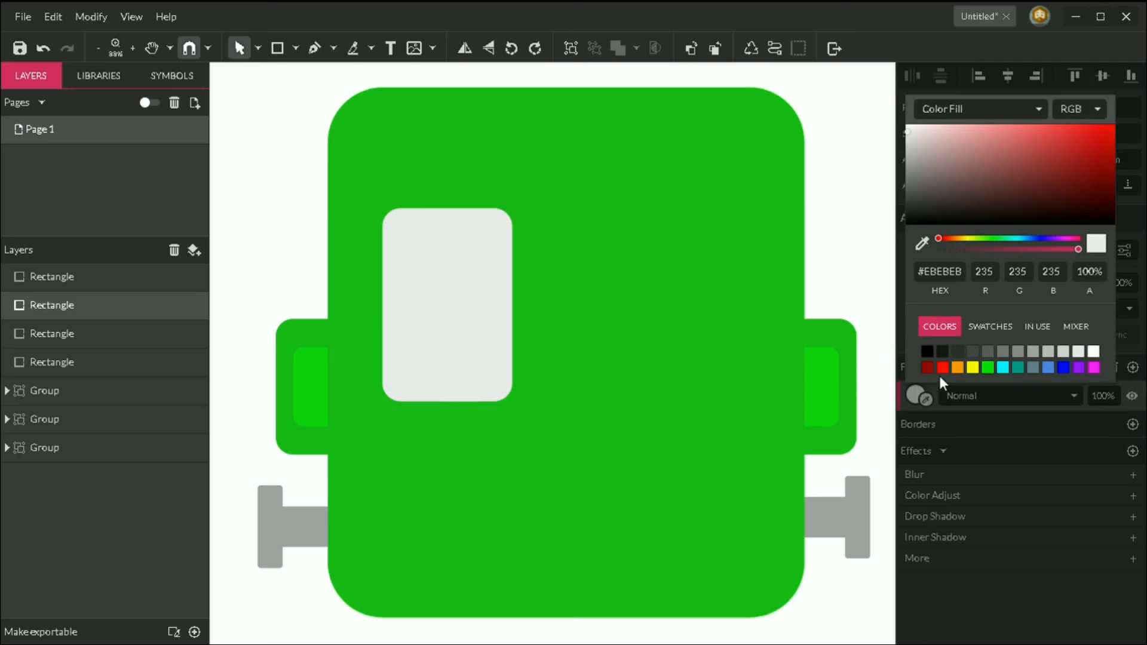
pyautogui.click(959, 369)
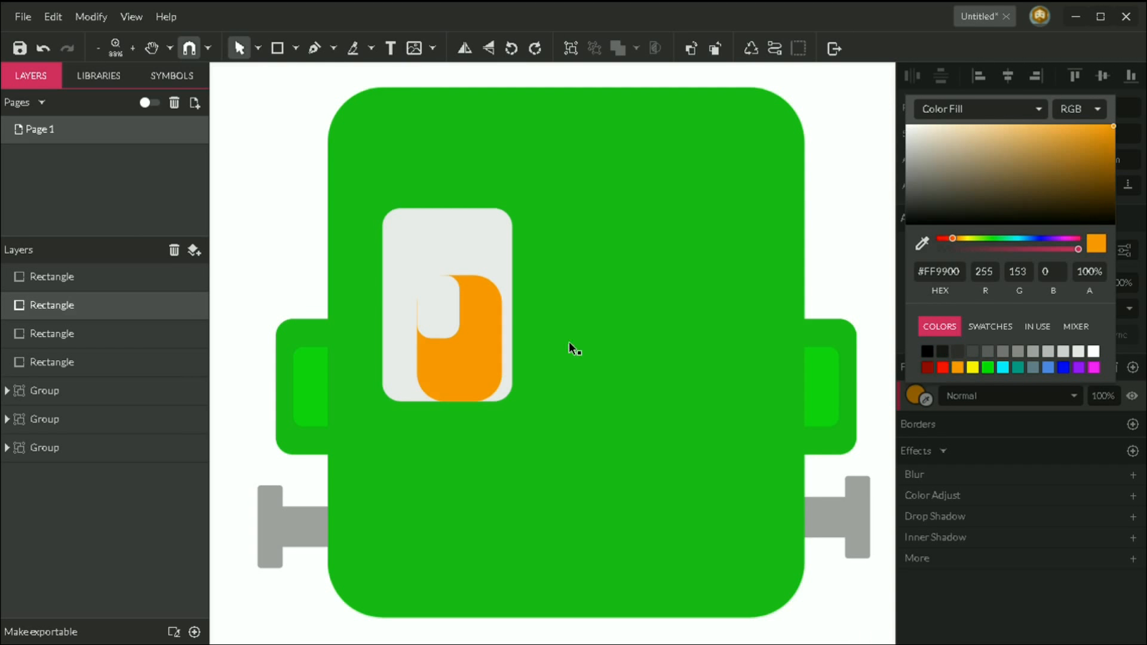
# Fill the small pupil rectangle with black #000000 and move it into the lower right of the orange iris.
pyautogui.click(435, 318)
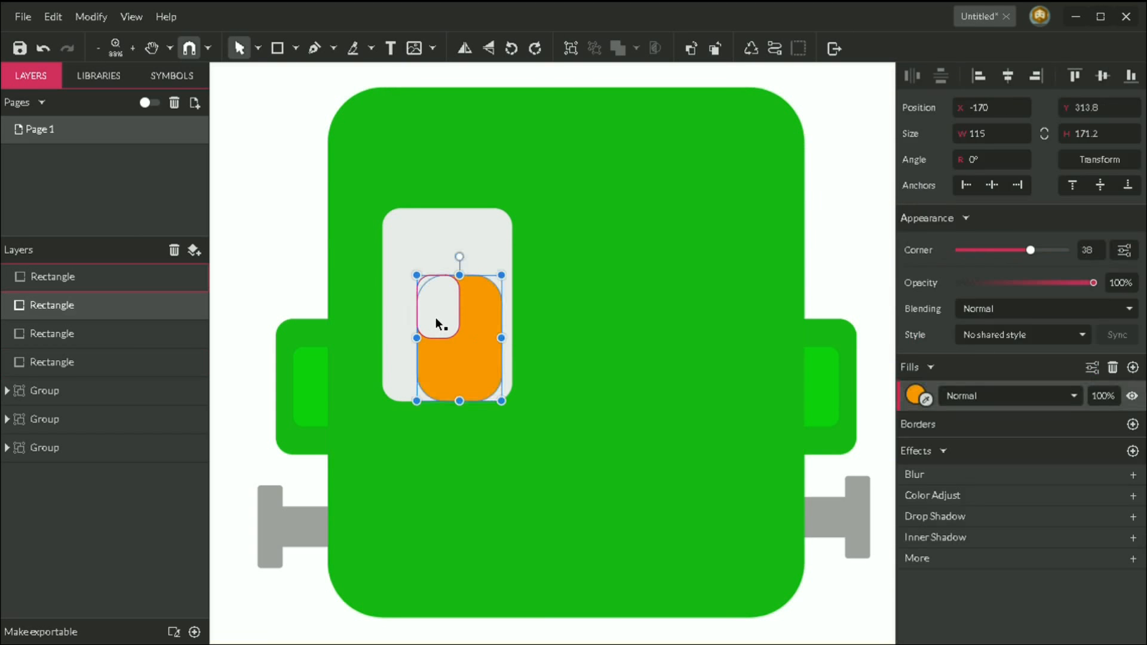
pyautogui.click(917, 396)
pyautogui.click(930, 352)
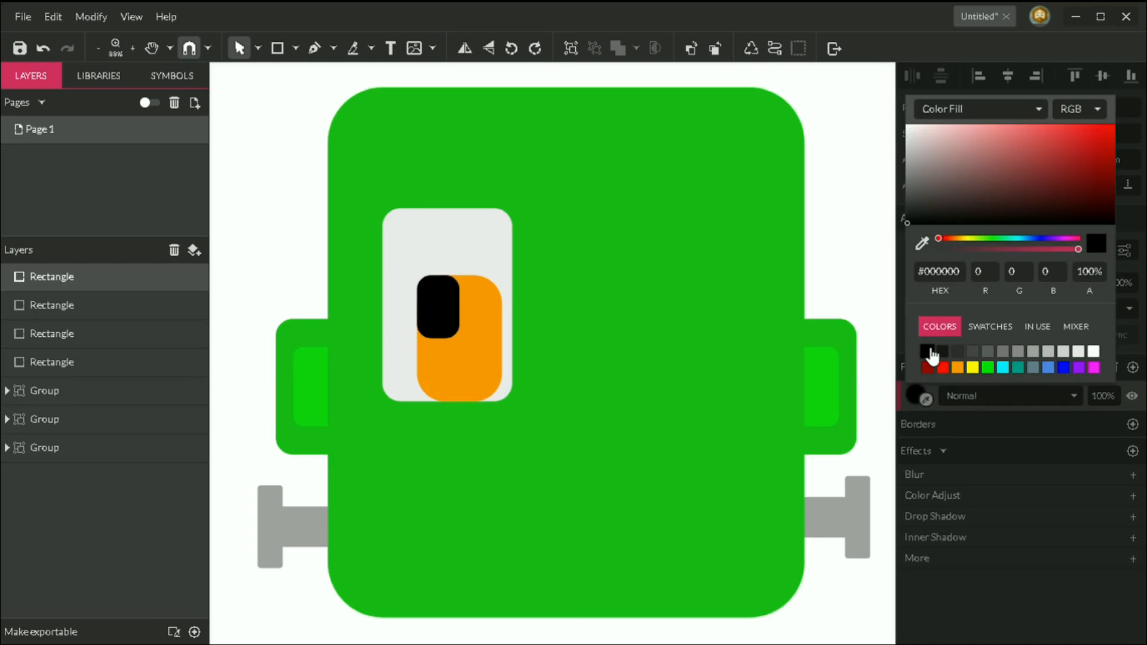
pyautogui.click(446, 328)
pyautogui.moveTo(446, 328); pyautogui.dragTo(473, 371)
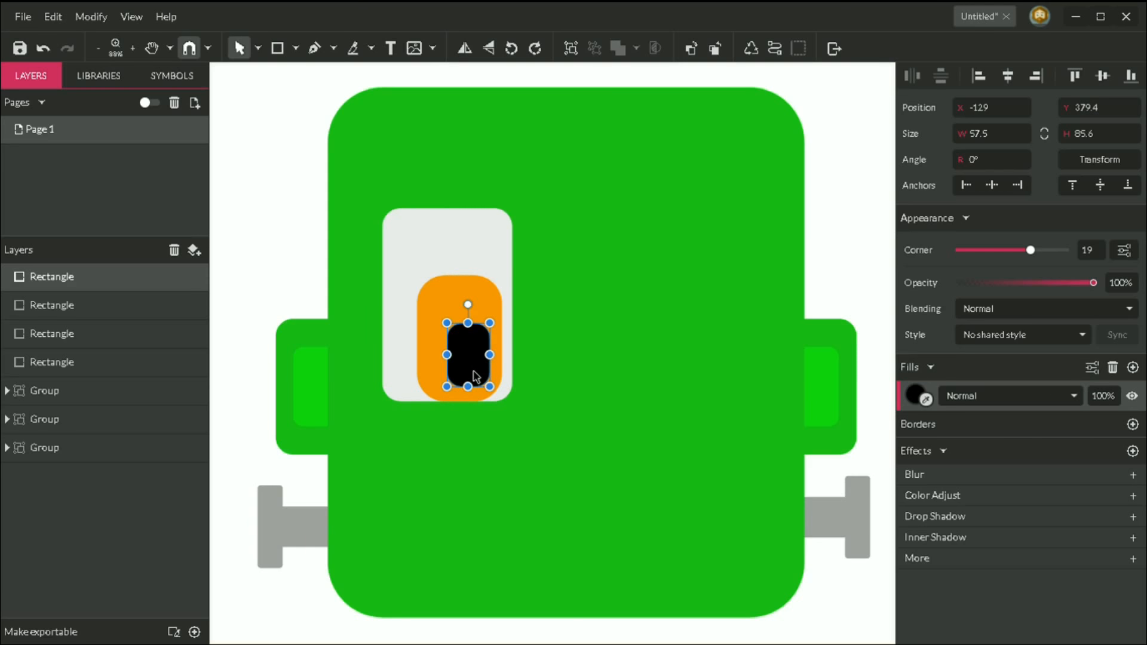
pyautogui.click(292, 262)
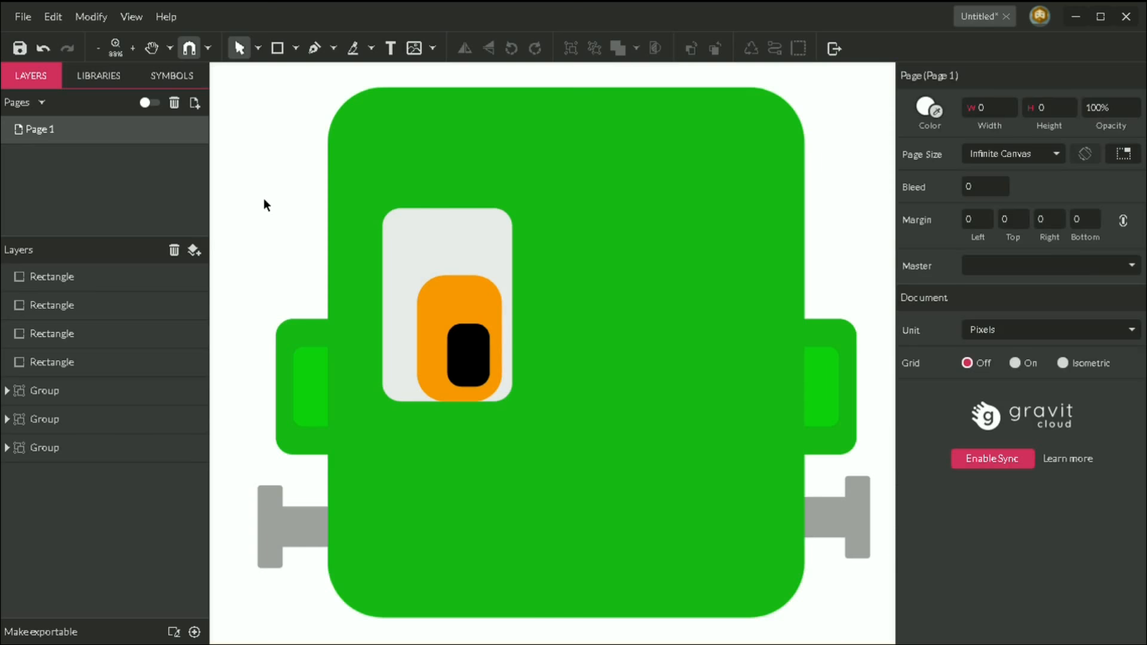
# Set the corner radius of the light grey eye rectangle to 45.
pyautogui.click(425, 242)
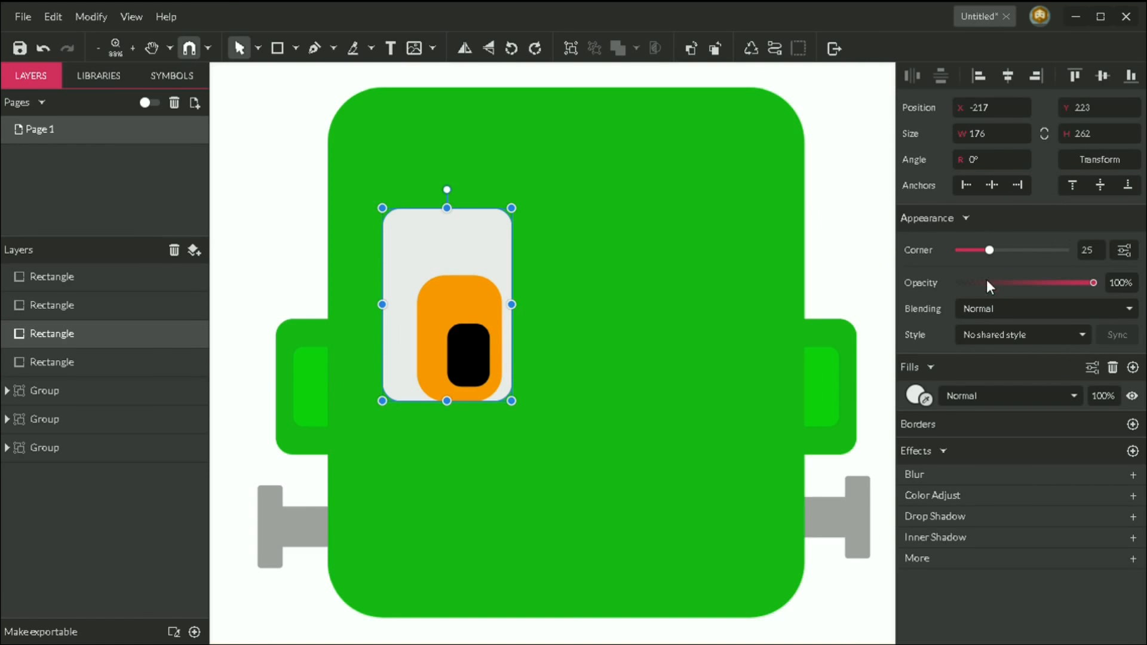
pyautogui.click(1016, 251)
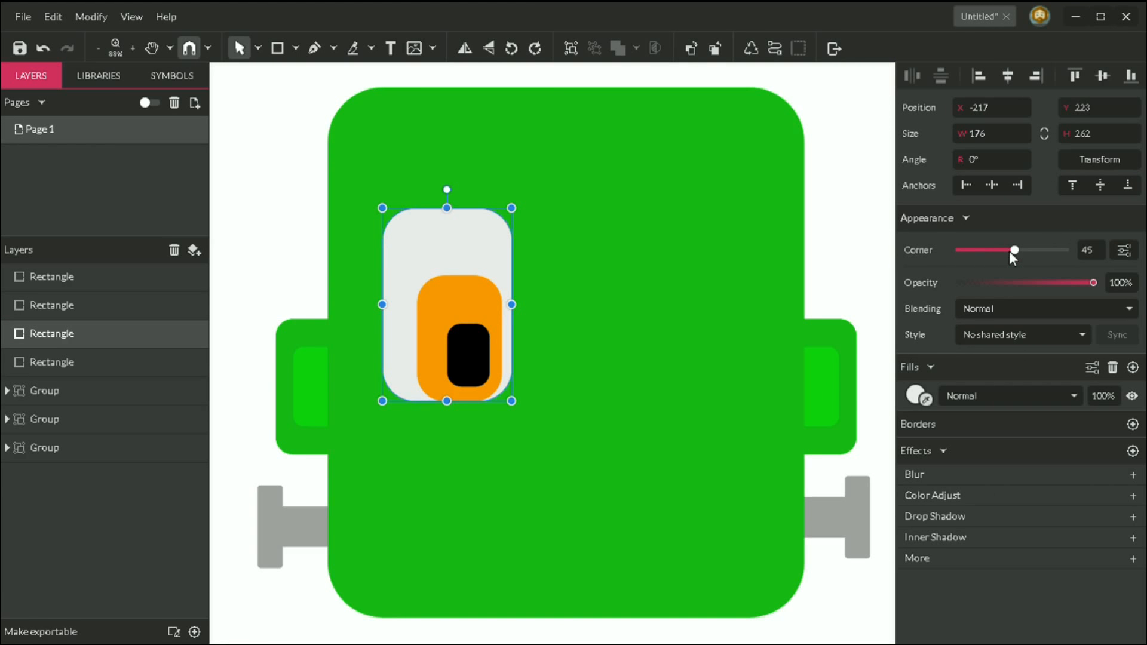
pyautogui.click(292, 224)
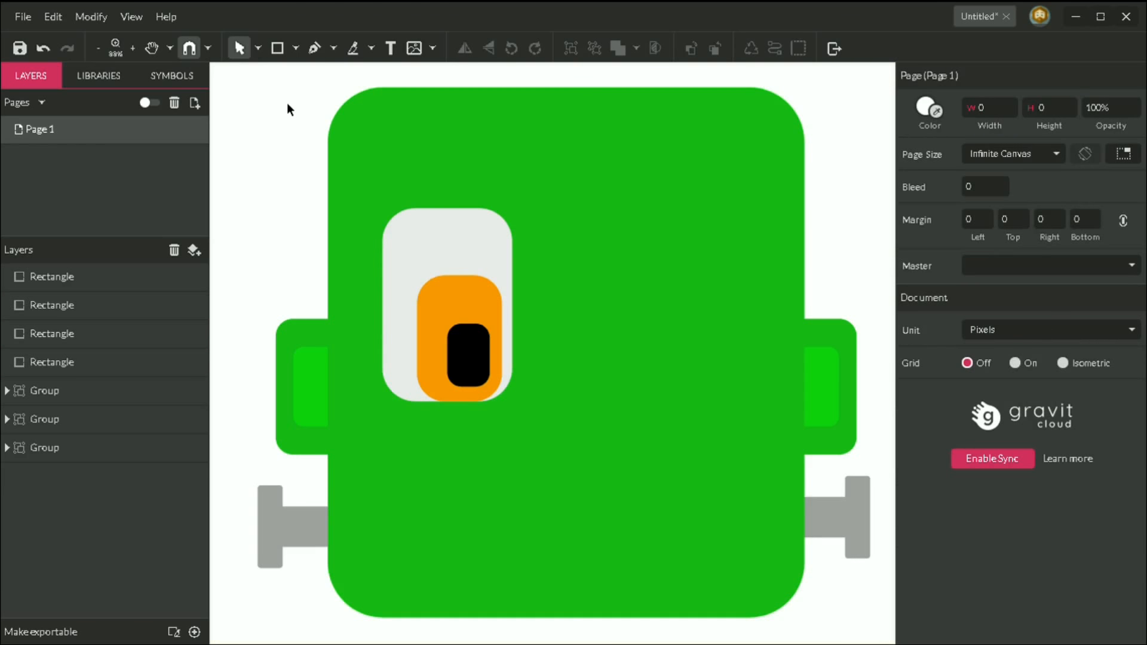
# Draw a light grey highlight circle about 31.6 px wide over the upper-left corner of the black pupil.
pyautogui.click(277, 47)
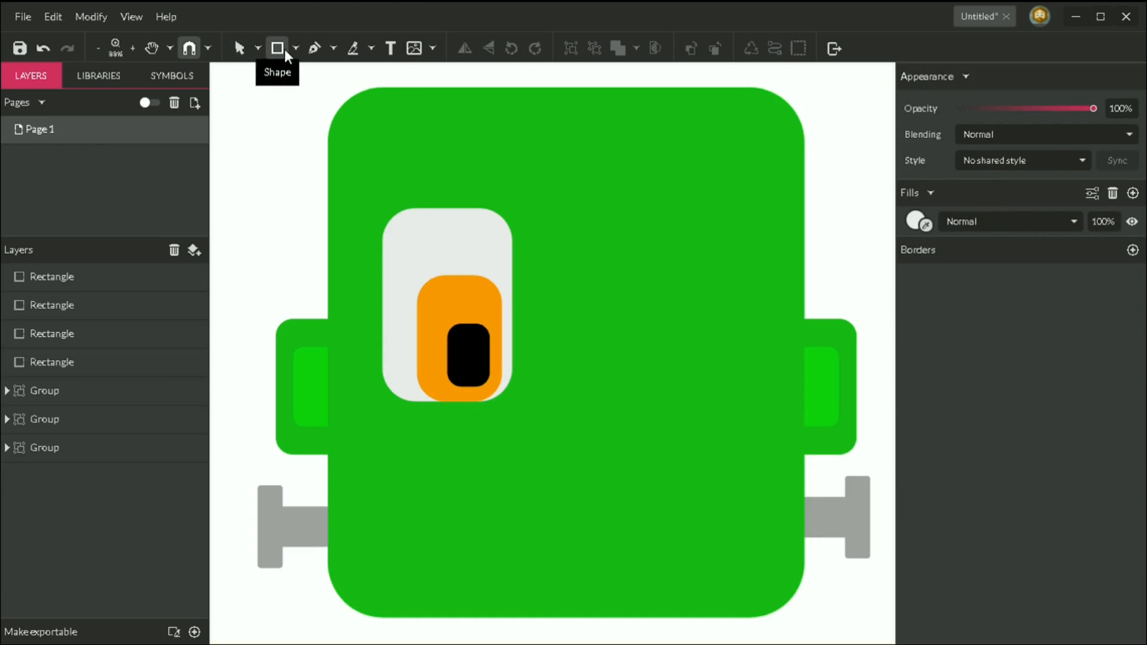
pyautogui.click(295, 47)
pyautogui.click(322, 119)
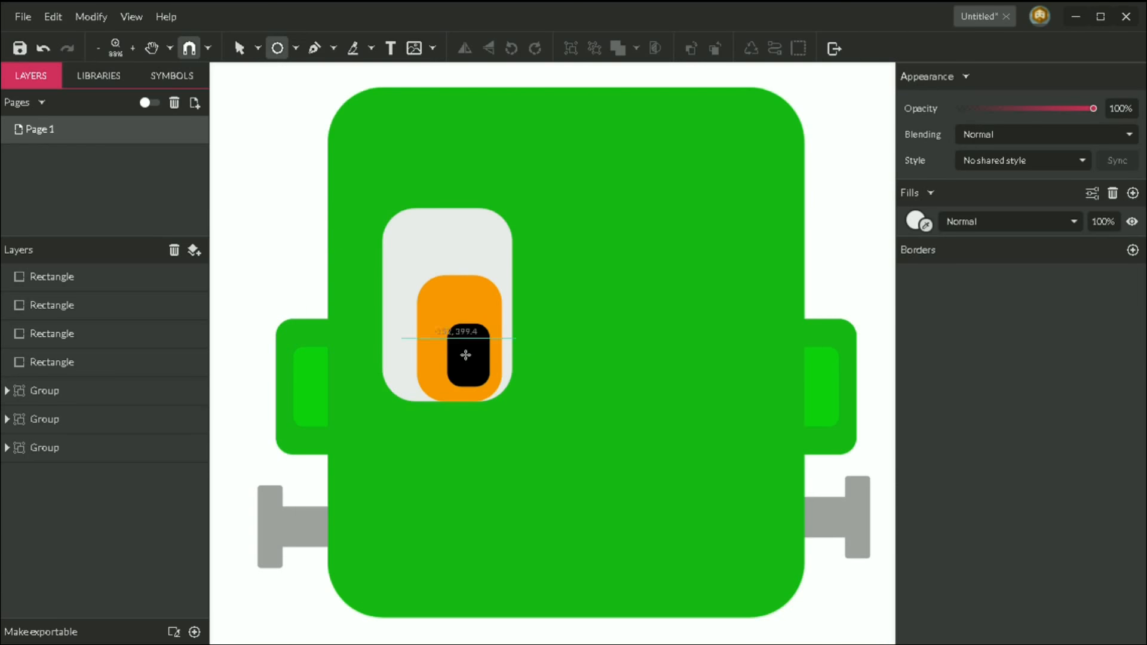
pyautogui.moveTo(447, 324); pyautogui.dragTo(476, 352)
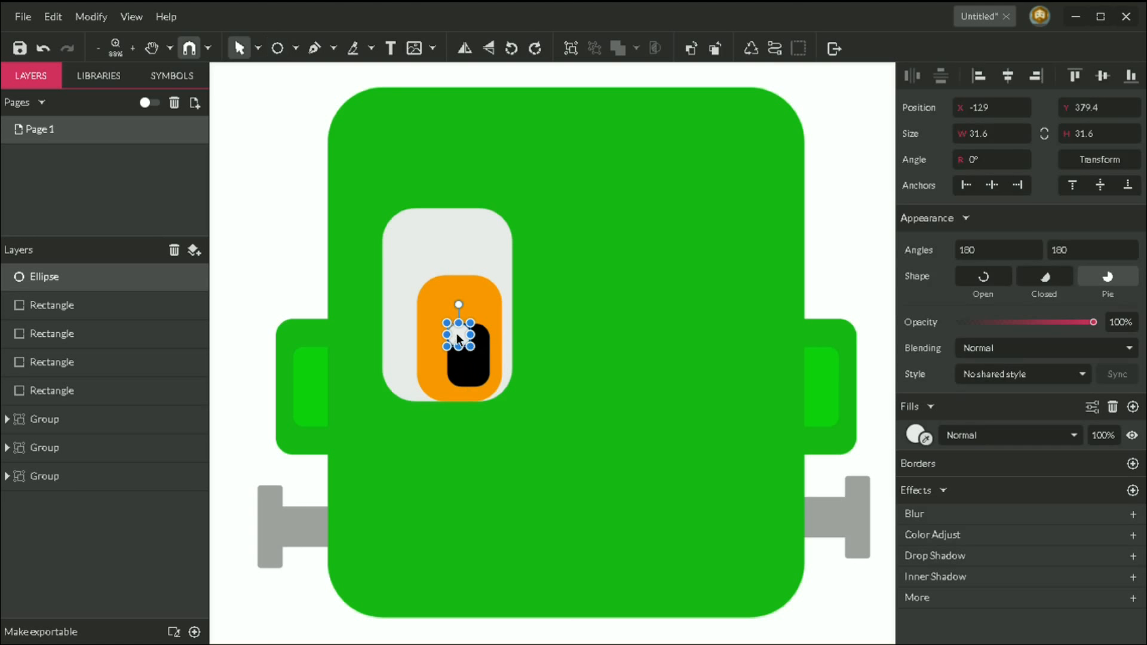
pyautogui.click(266, 247)
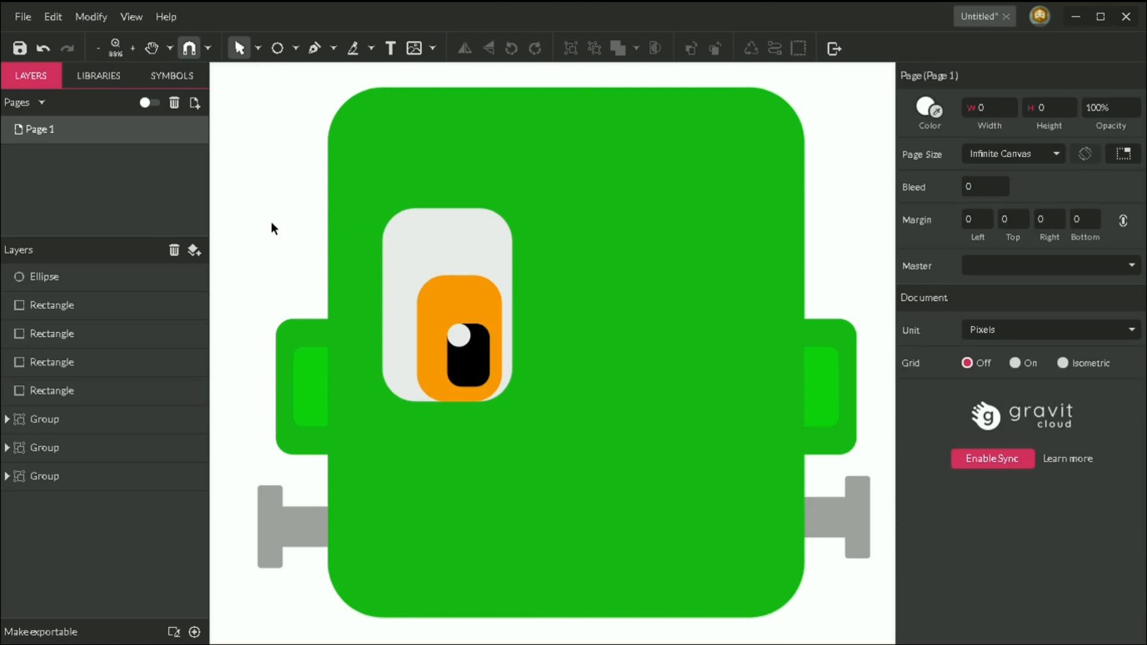
# Lock the green head rectangle, the left bolt group and the ears group.
pyautogui.moveTo(228, 295); pyautogui.dragTo(350, 622)
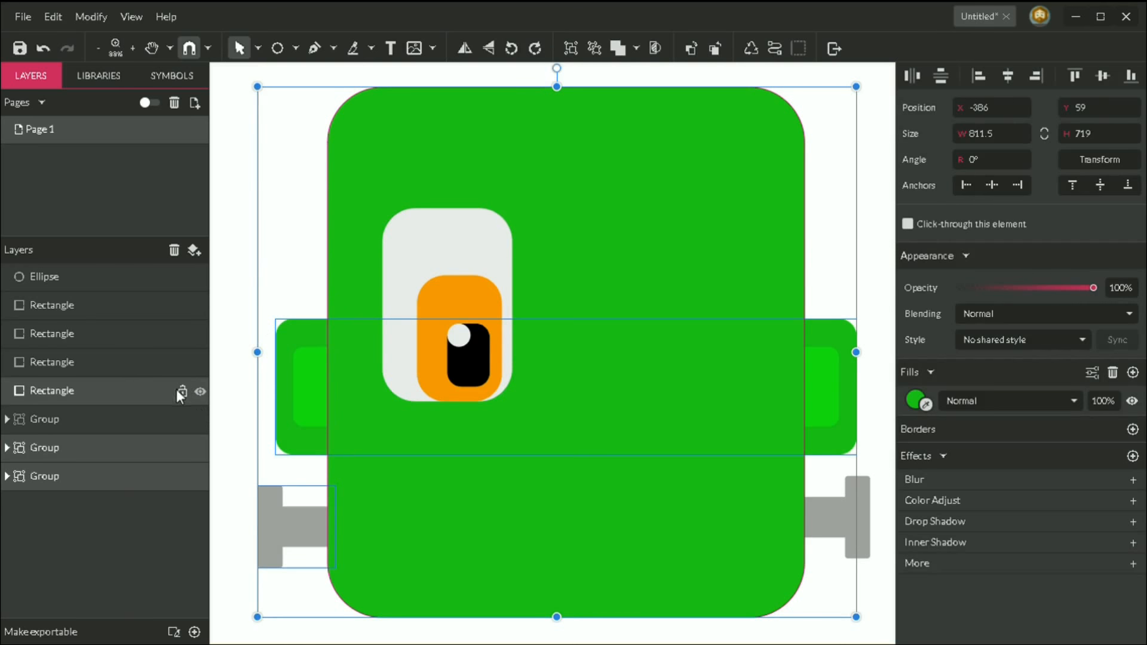
pyautogui.click(182, 392)
pyautogui.click(182, 447)
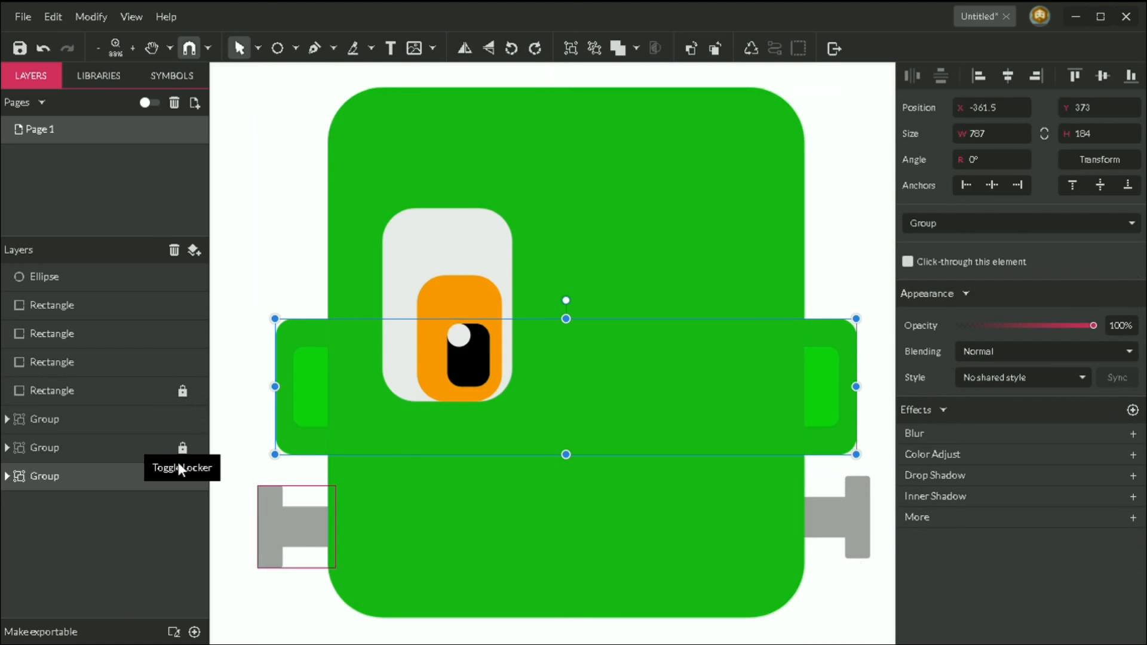
pyautogui.click(183, 477)
pyautogui.click(220, 323)
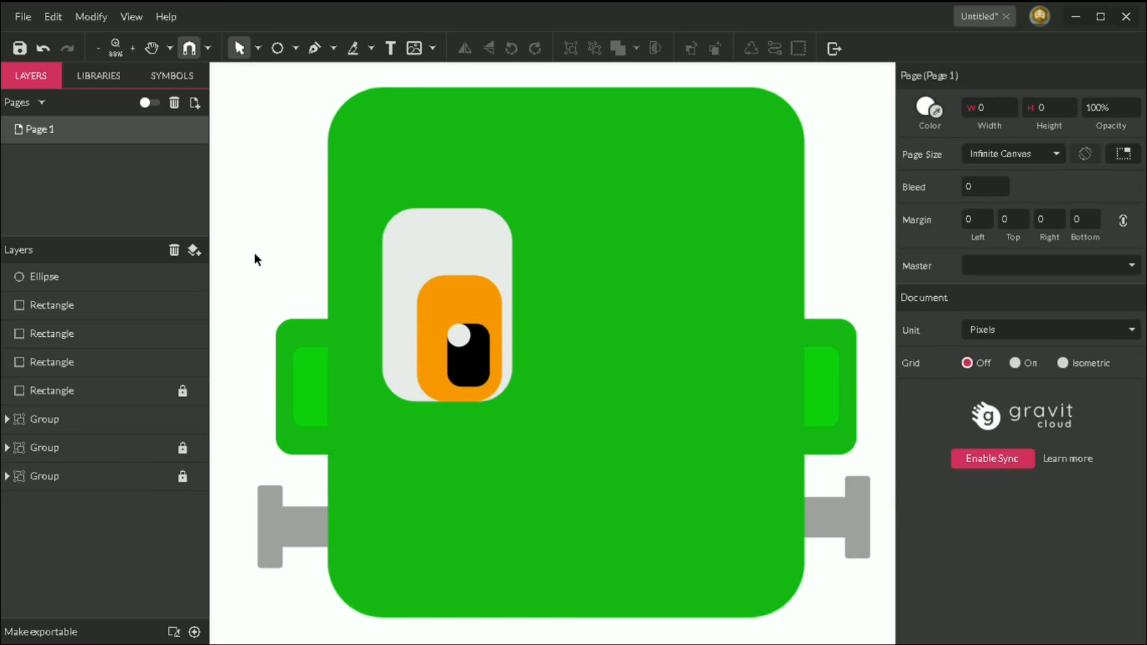
# Group the four eye shapes: light grey rectangle, orange iris, black pupil and highlight circle.
pyautogui.moveTo(301, 183); pyautogui.dragTo(550, 397)
pyautogui.click(313, 206)
pyautogui.moveTo(319, 241); pyautogui.dragTo(553, 425)
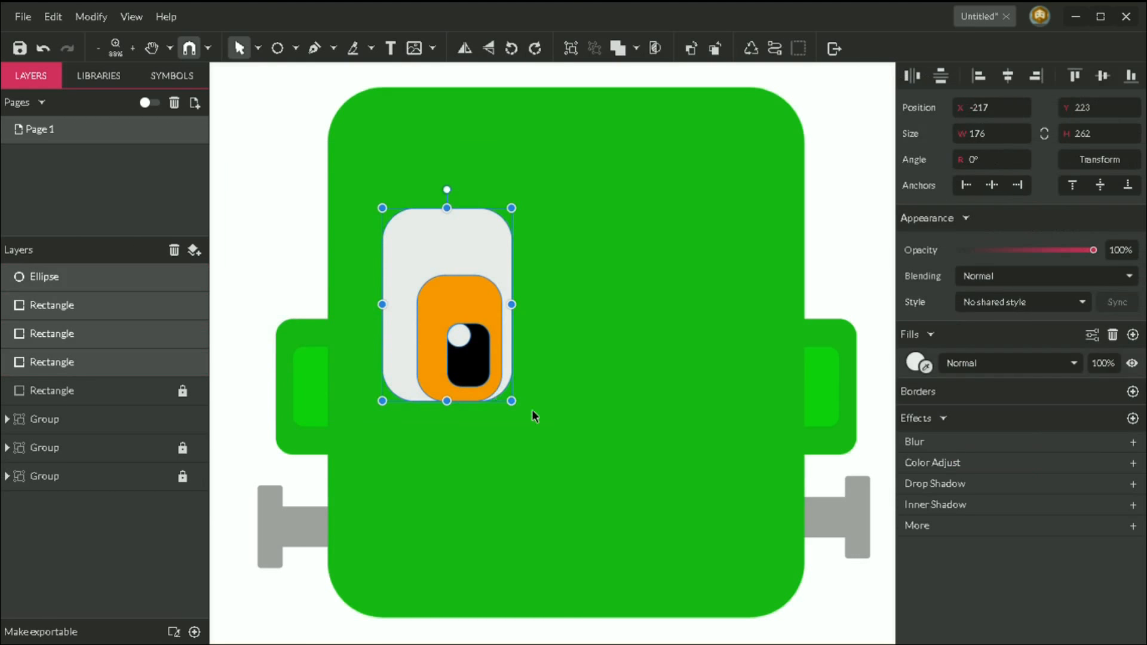
pyautogui.rightClick(454, 307)
pyautogui.click(533, 282)
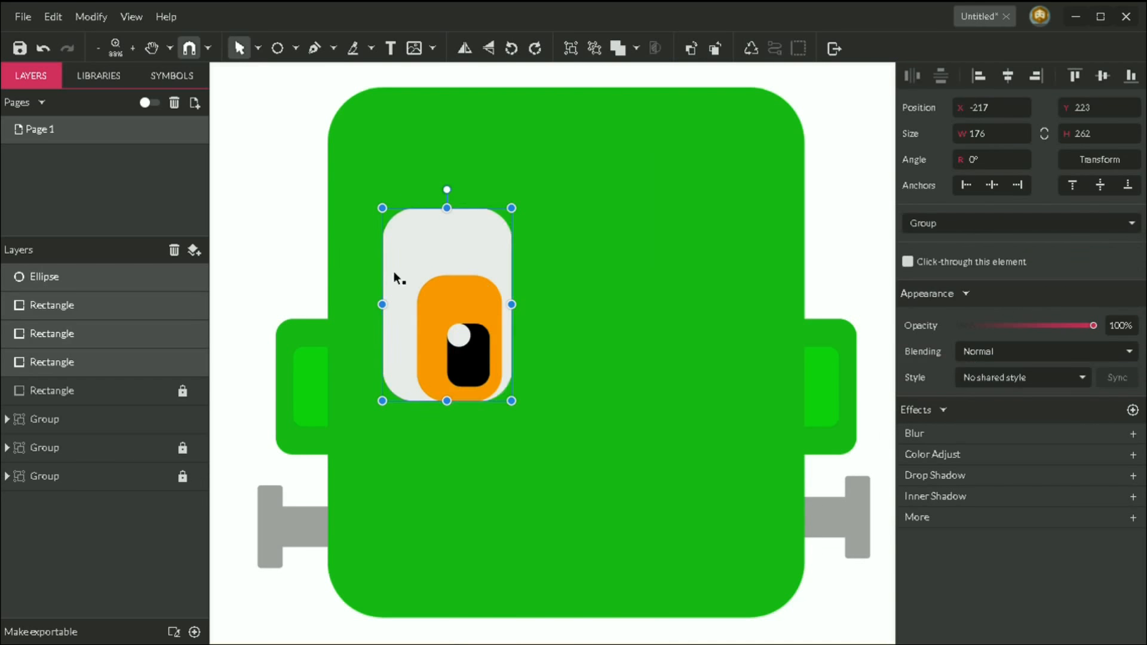
pyautogui.click(282, 227)
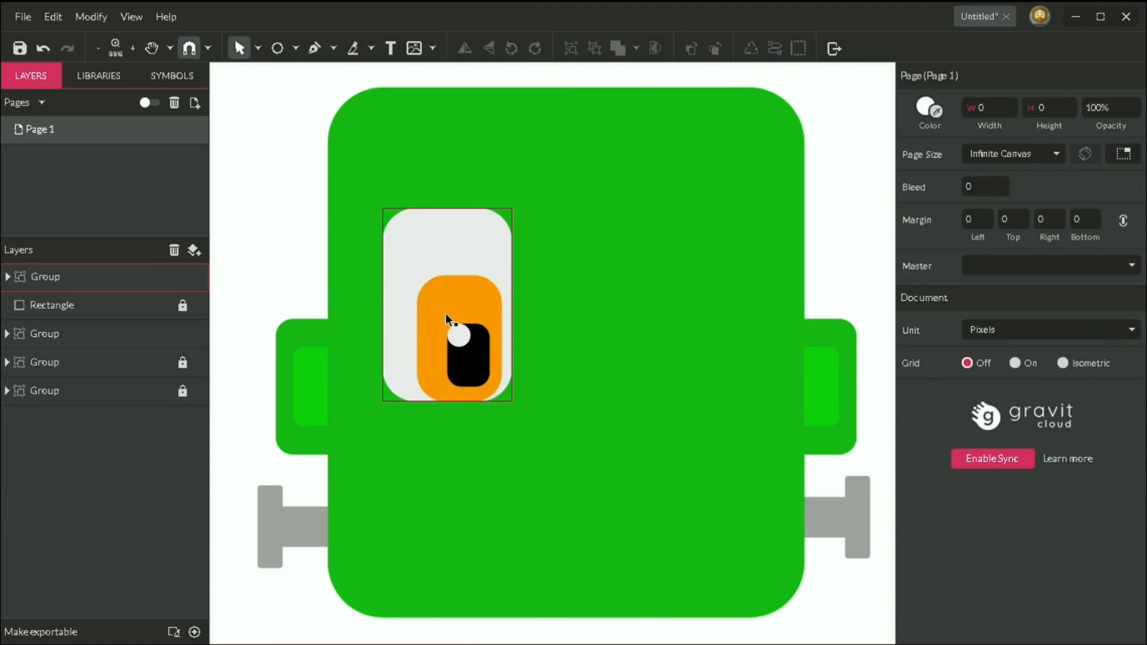
# Duplicate the eye group to its right at the same height, leaving a gap between the two eyes.
pyautogui.moveTo(505, 332); pyautogui.dragTo(661, 368)
pyautogui.hotkey('ctrl', 'z')
pyautogui.moveTo(528, 362); pyautogui.dragTo(514, 358)
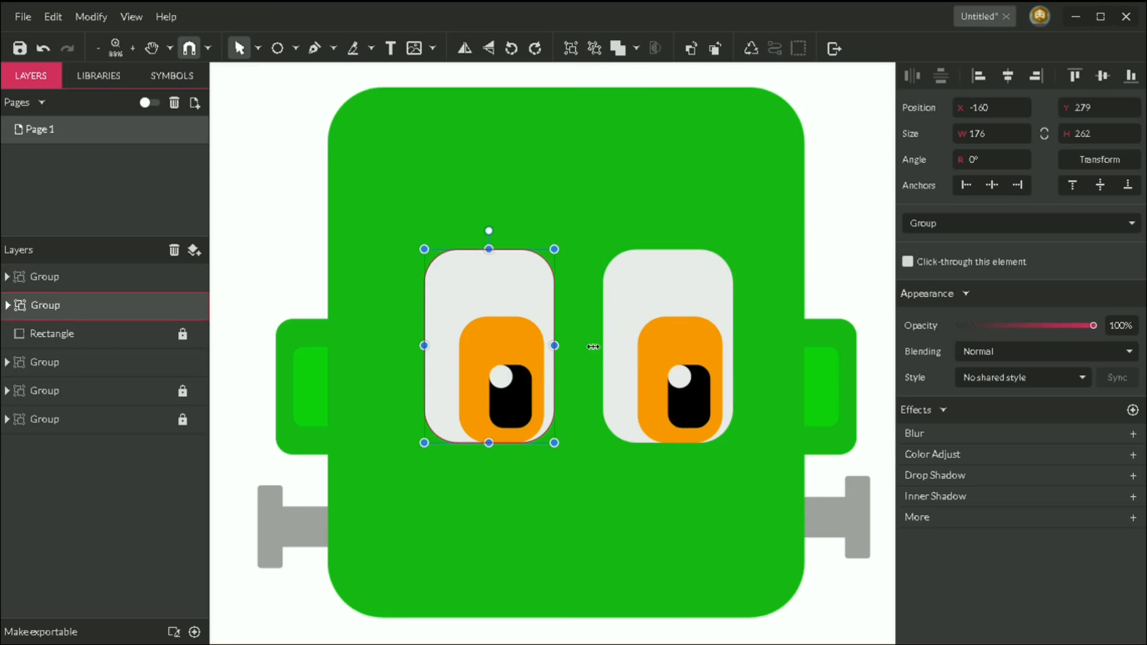
# Group the two eyes together and move the pair down and left on the head, to about X -205, Y 324.
pyautogui.keyDown('shift'); pyautogui.click(680, 354); pyautogui.keyUp('shift')
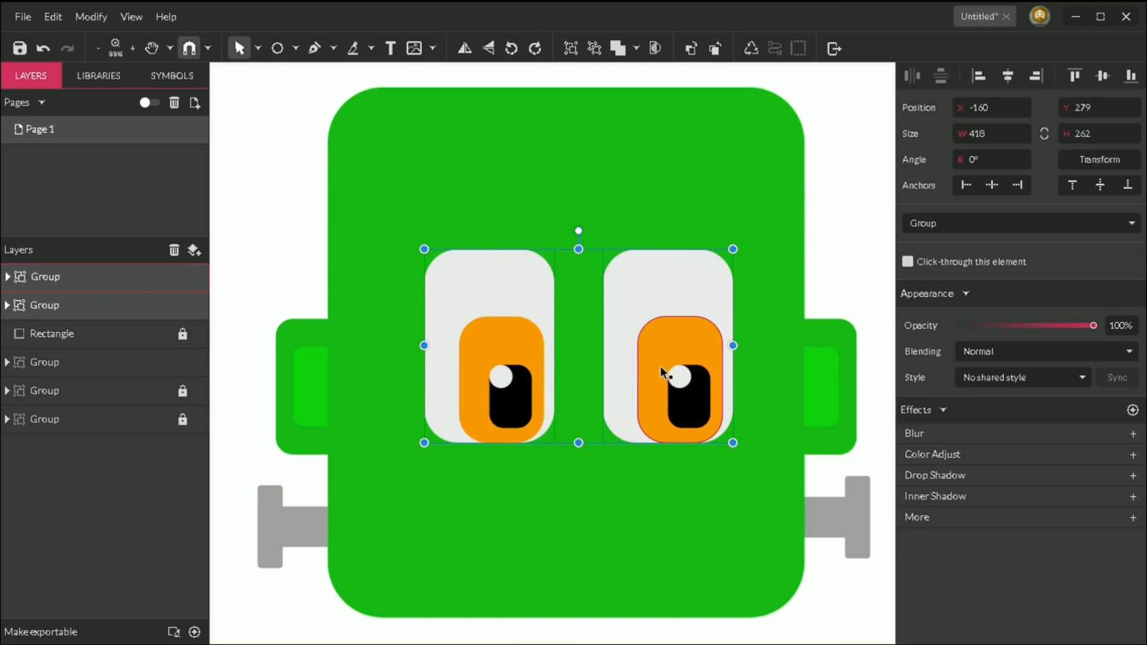
pyautogui.rightClick(661, 357)
pyautogui.click(729, 280)
pyautogui.moveTo(649, 348); pyautogui.dragTo(615, 379)
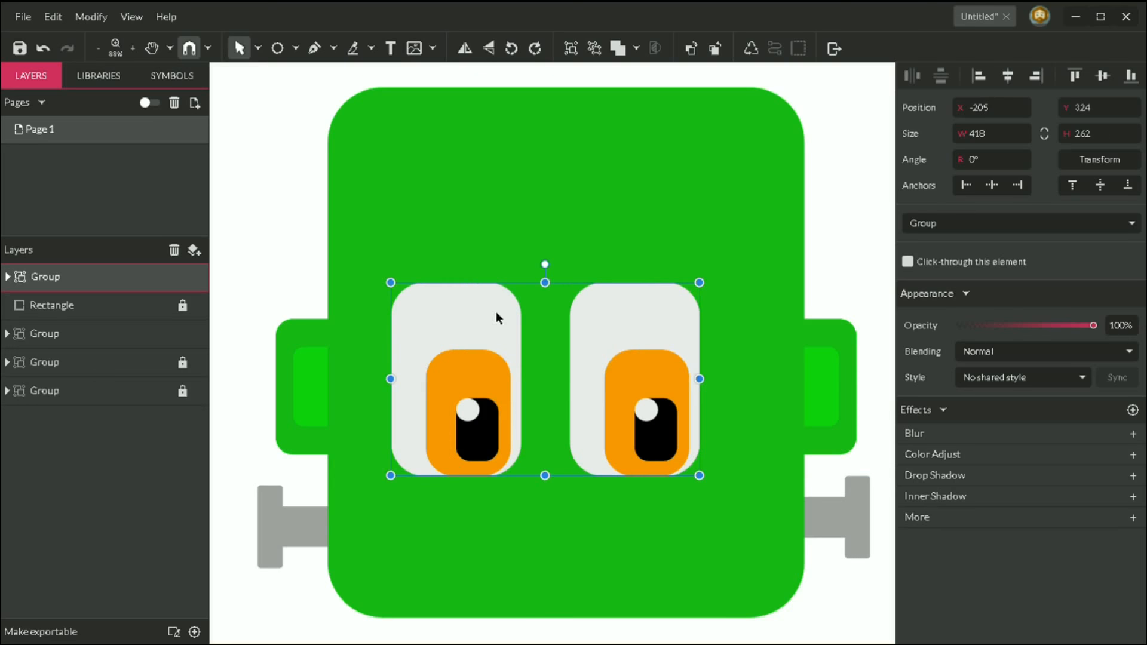
pyautogui.click(463, 179)
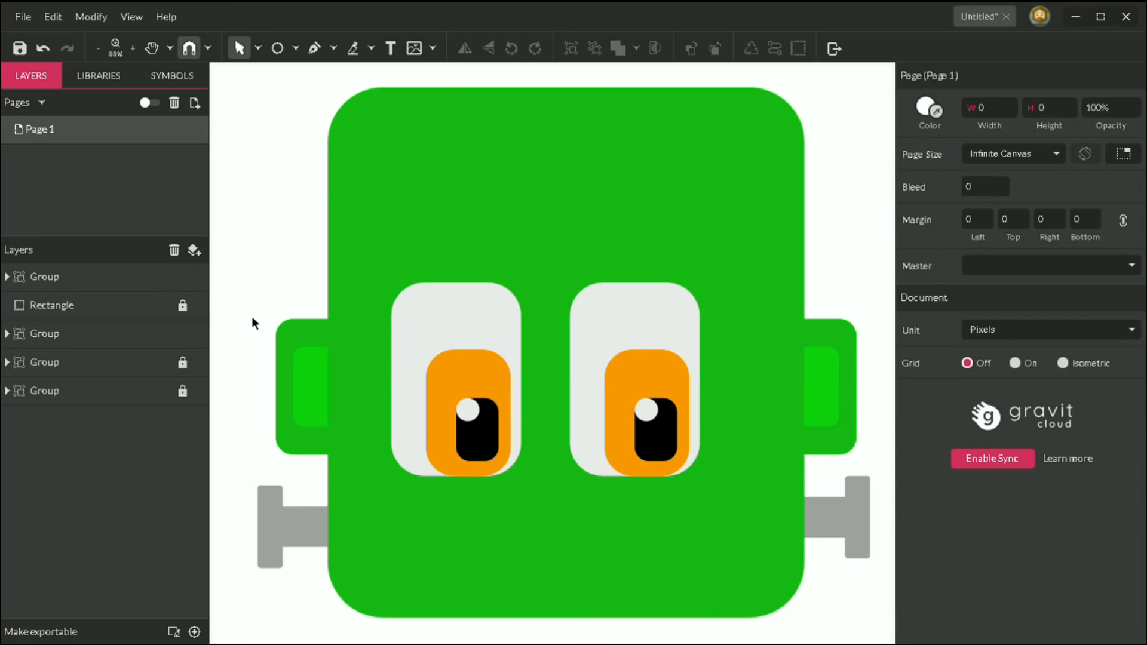
# Unlock the head, left bolt and ears, and centre the pair of eyes horizontally on the head at X -177.
pyautogui.click(183, 304)
pyautogui.click(183, 391)
pyautogui.moveTo(454, 326); pyautogui.dragTo(478, 328)
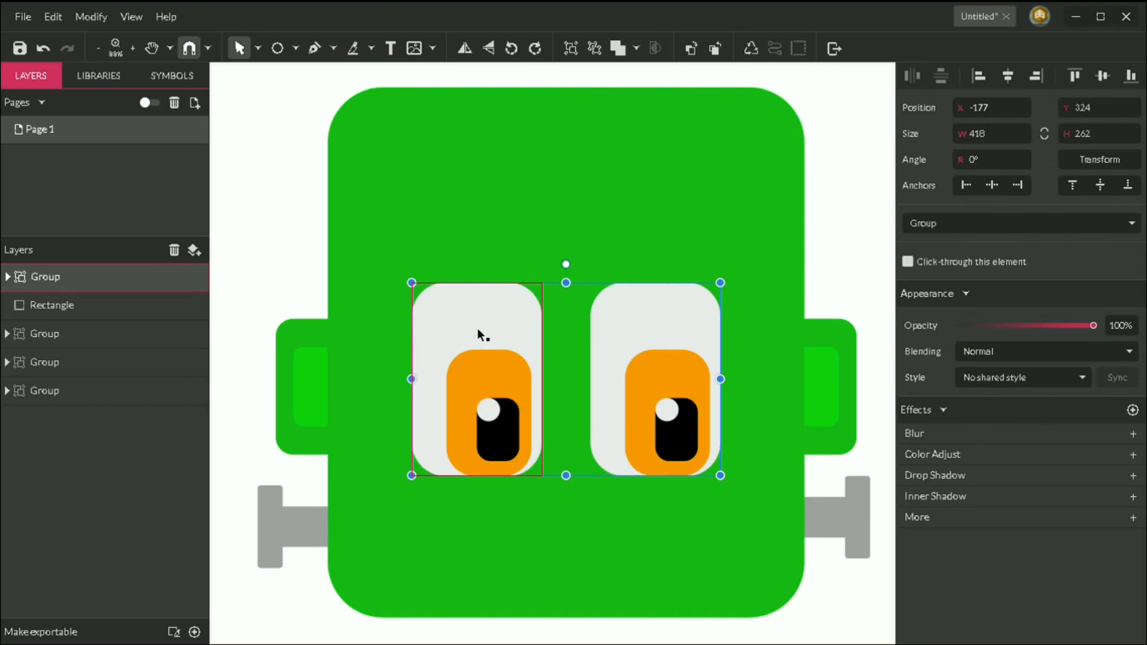
pyautogui.click(315, 235)
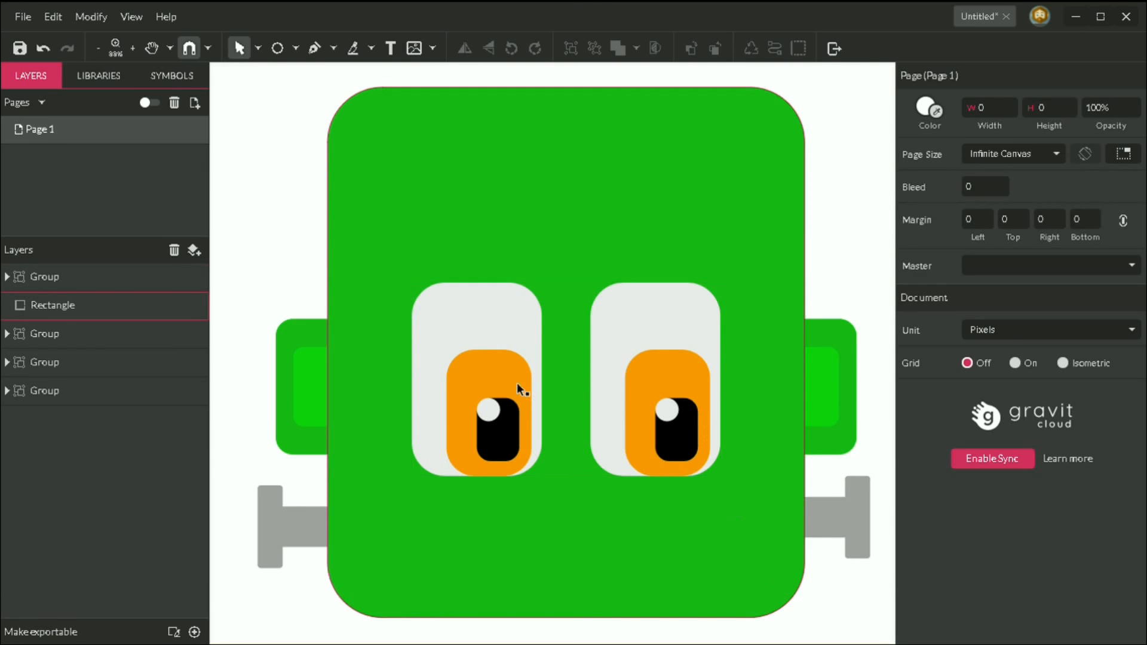
# Ungroup the pair of eyes into two separate eye groups.
pyautogui.click(452, 348)
pyautogui.rightClick(452, 346)
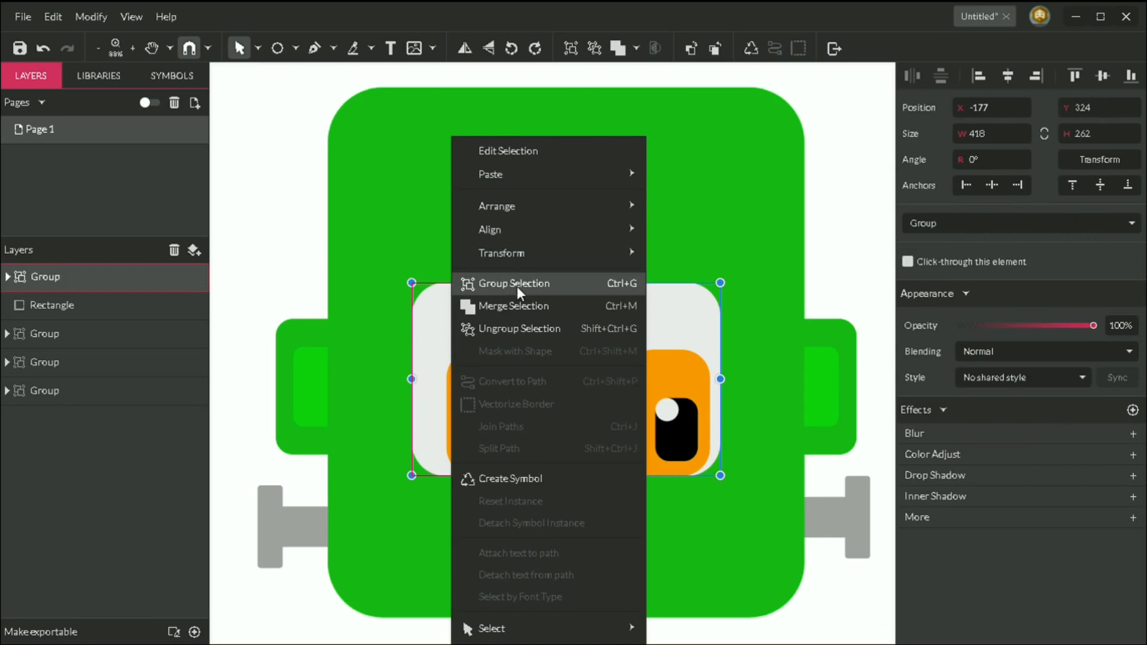
pyautogui.click(518, 332)
pyautogui.doubleClick(674, 376)
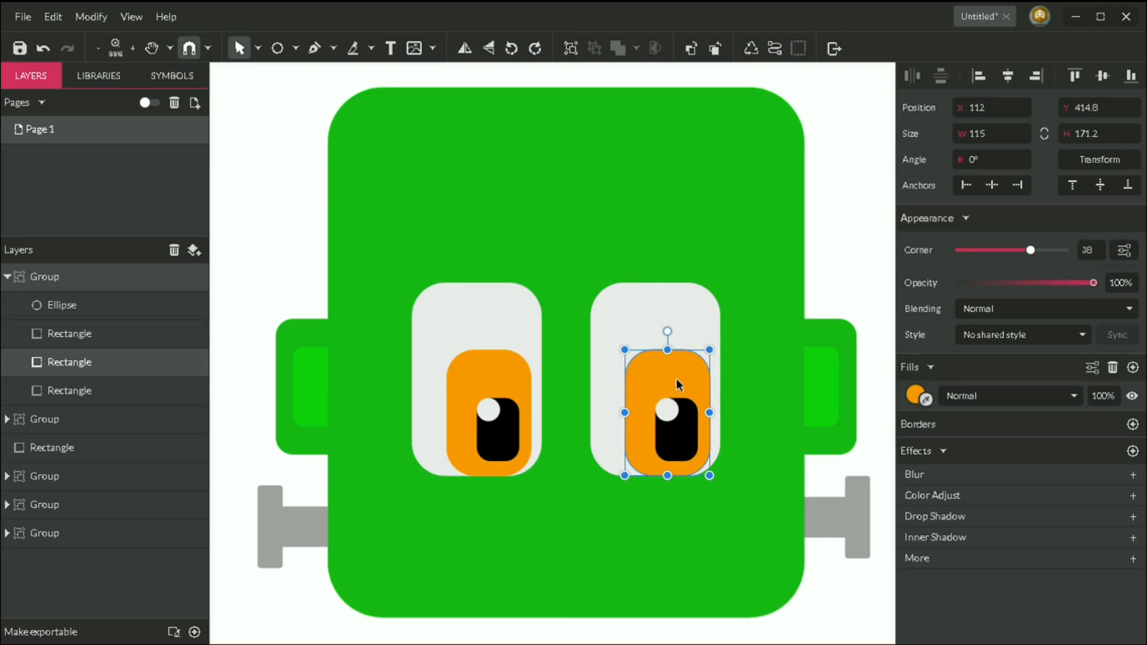
pyautogui.click(724, 202)
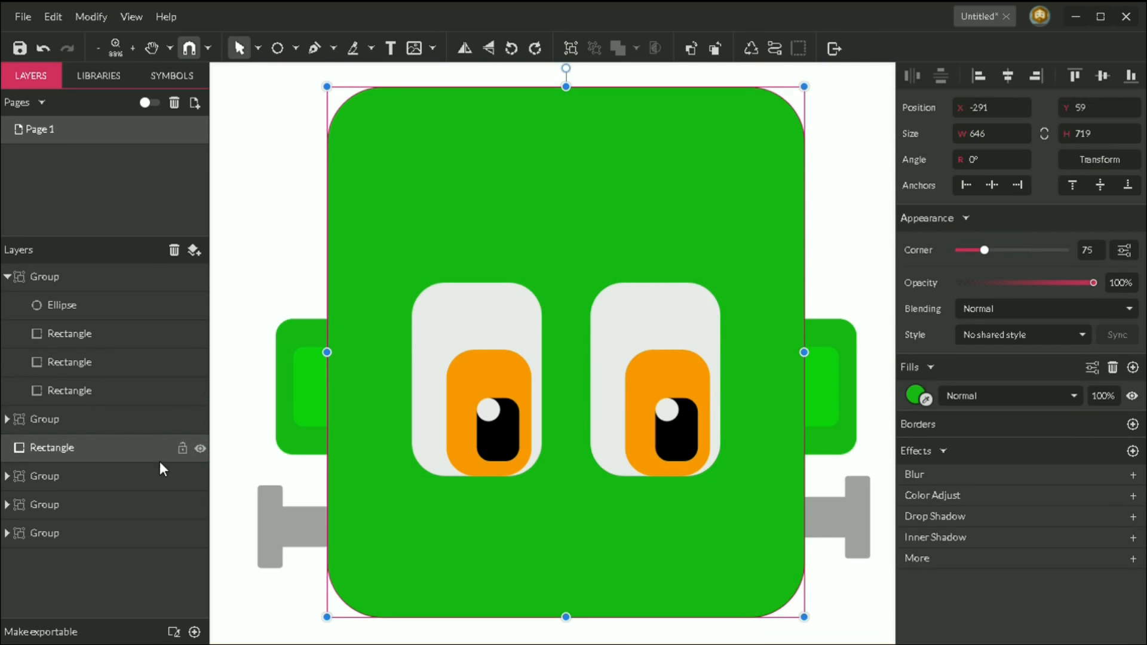
# Rename the green head rectangle's layer as face and lock it.
pyautogui.click(184, 449)
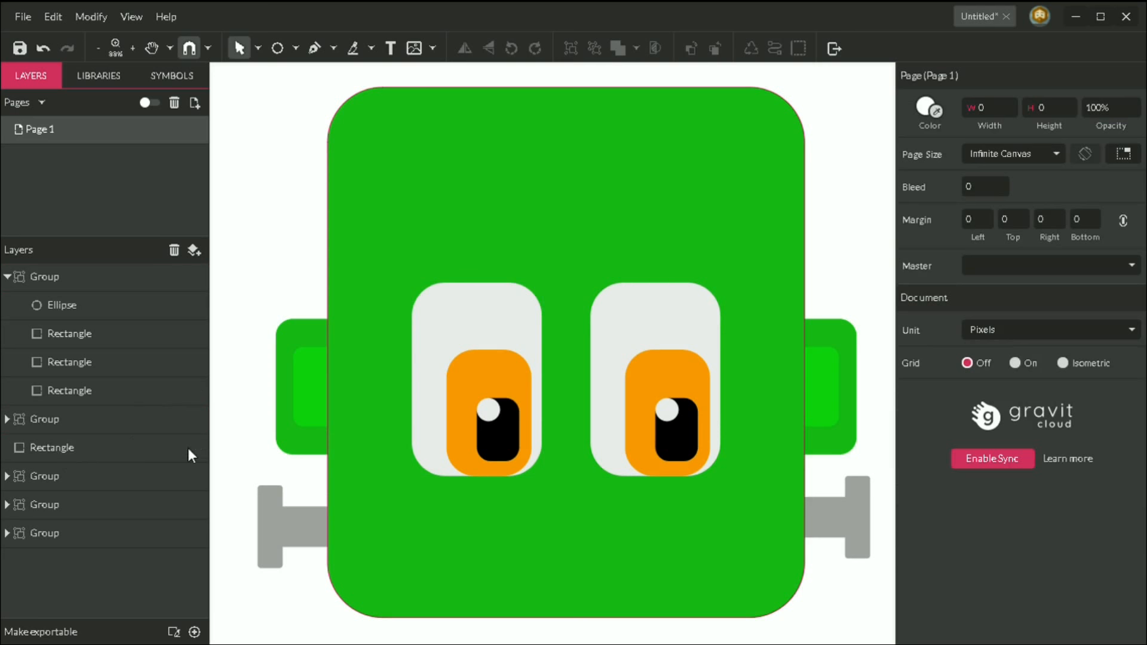
pyautogui.click(92, 448)
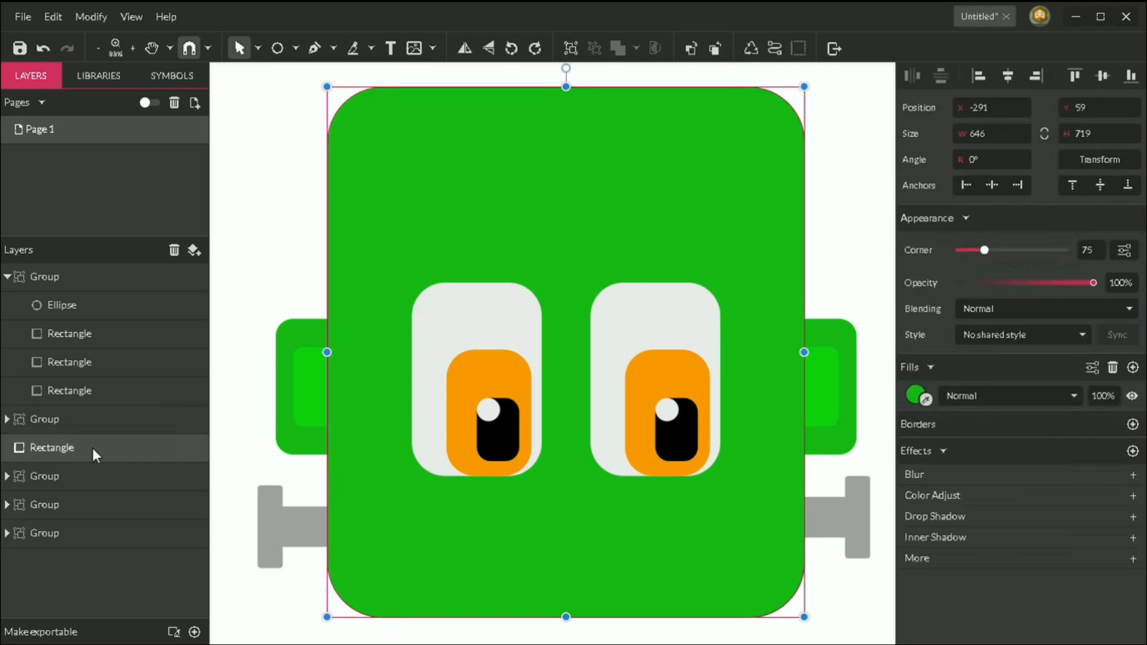
pyautogui.doubleClick(74, 447)
pyautogui.write('face')
pyautogui.press('Return')
pyautogui.click(182, 448)
pyautogui.moveTo(759, 261); pyautogui.dragTo(605, 501)
pyautogui.click(243, 228)
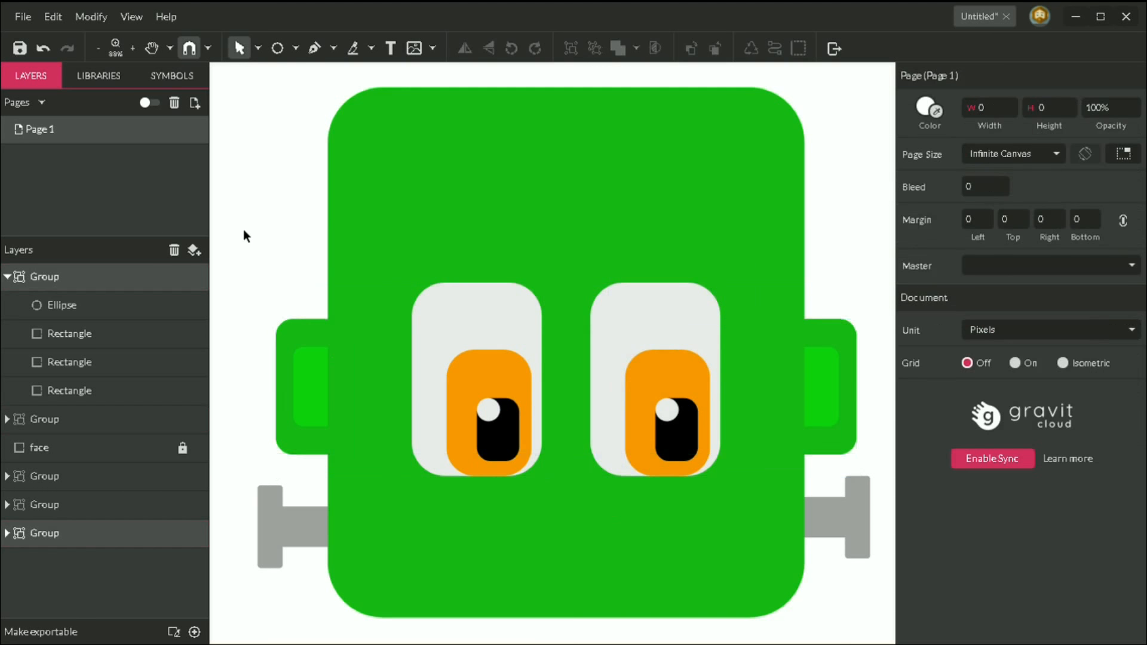
# Rename the ears group's layer as ears and lock it.
pyautogui.click(310, 386)
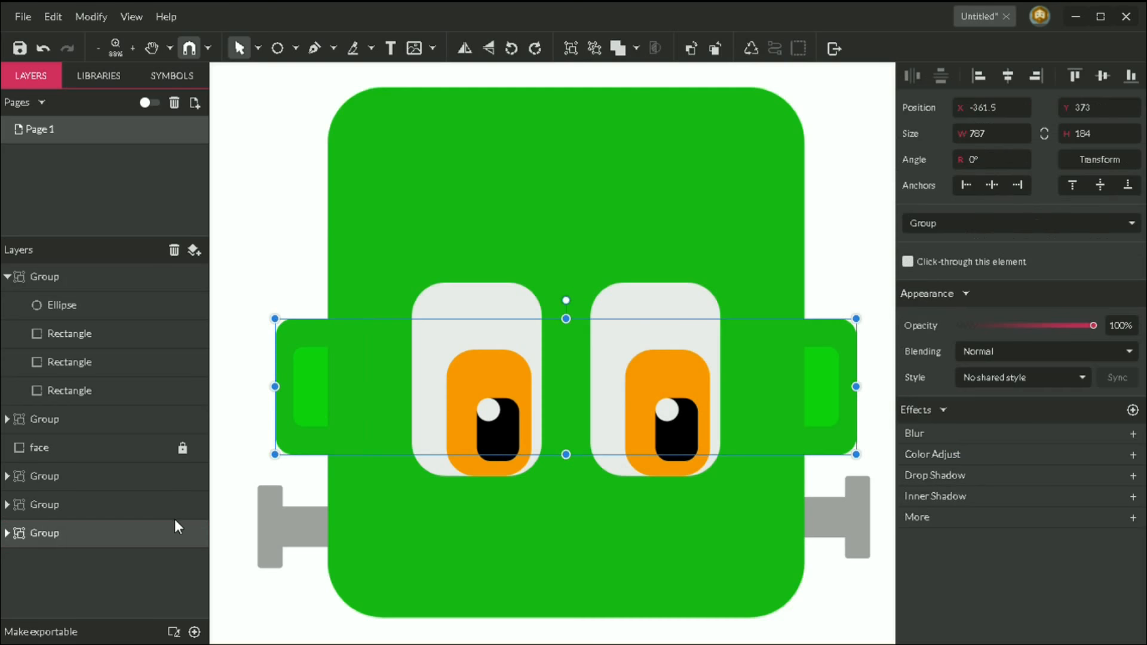
pyautogui.click(68, 537)
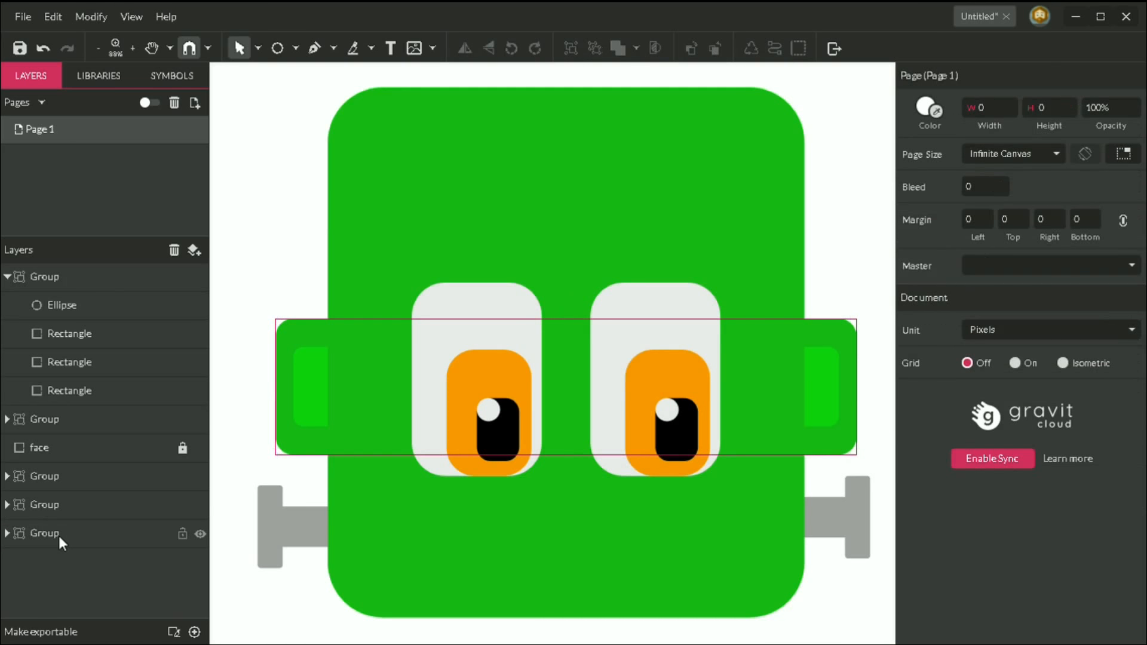
pyautogui.click(47, 531)
pyautogui.click(45, 531)
pyautogui.click(54, 532)
pyautogui.click(55, 531)
pyautogui.click(62, 534)
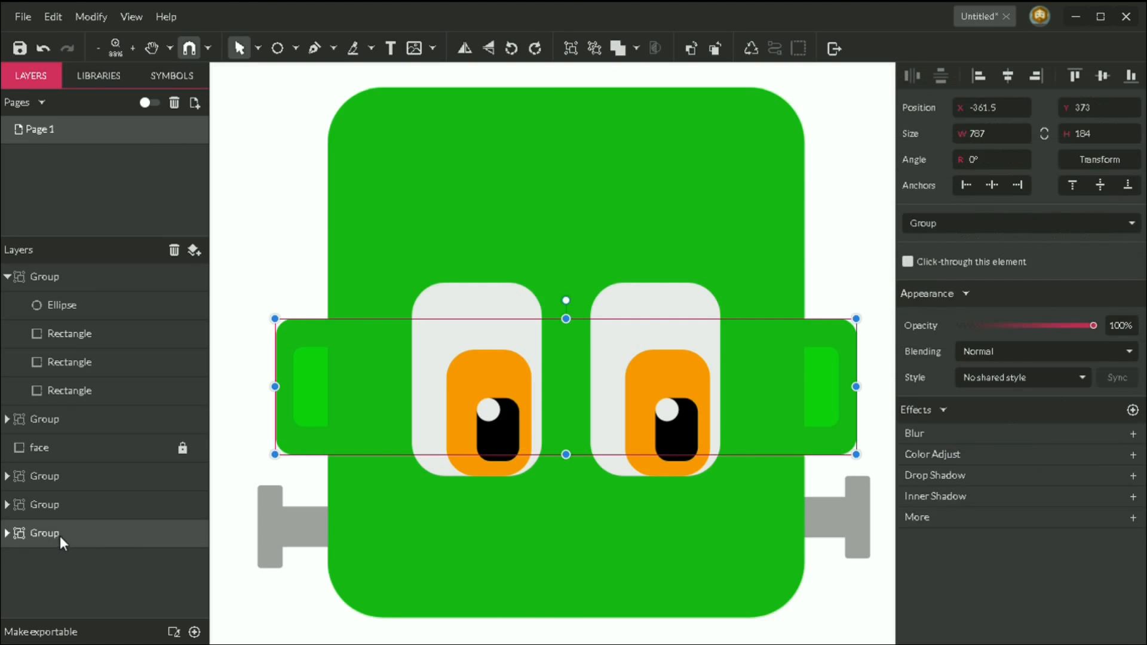
pyautogui.click(59, 536)
pyautogui.doubleClick(60, 535)
pyautogui.write('ears')
pyautogui.press('Return')
pyautogui.click(272, 162)
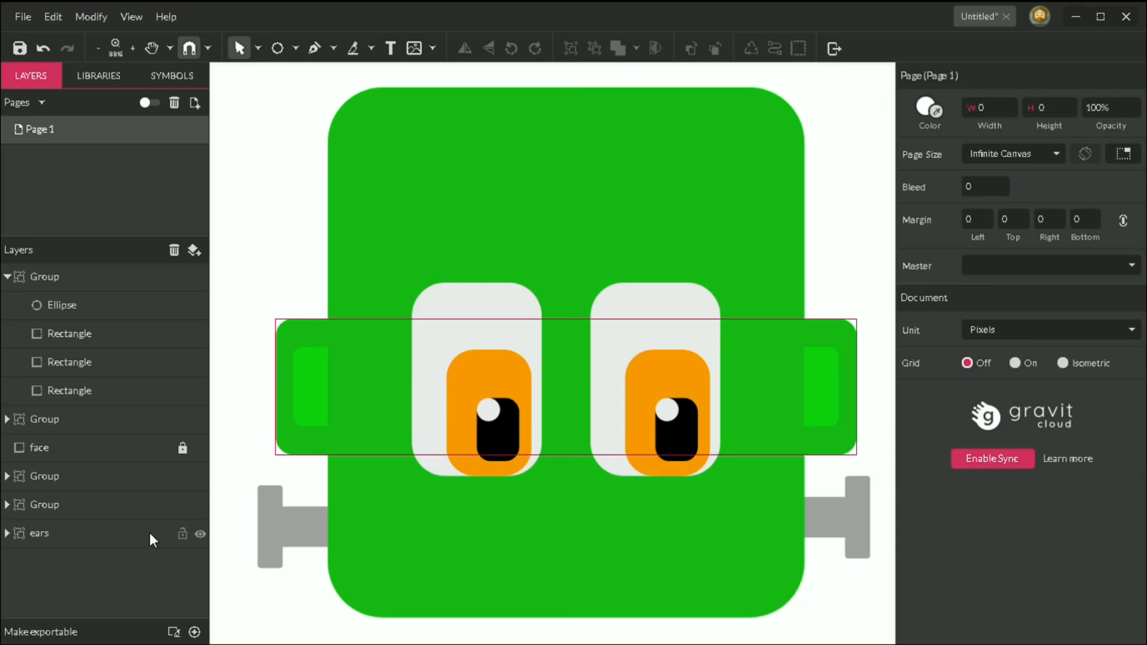
pyautogui.click(182, 533)
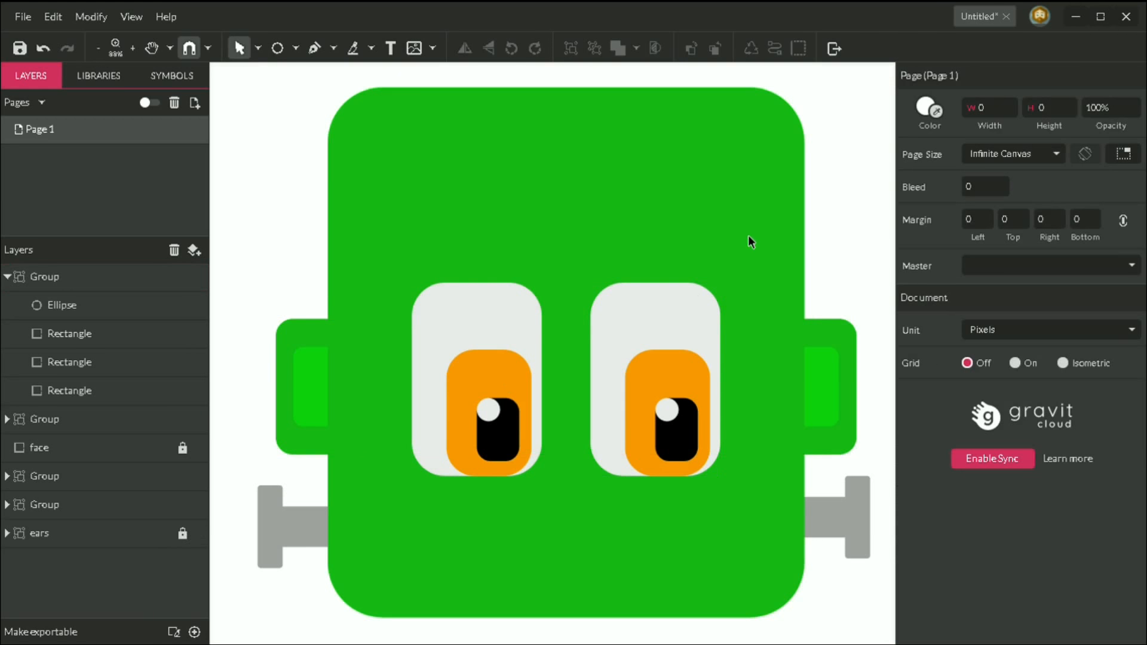
# Flip the right eye group horizontally so that it mirrors the left eye.
pyautogui.moveTo(748, 235); pyautogui.dragTo(568, 517)
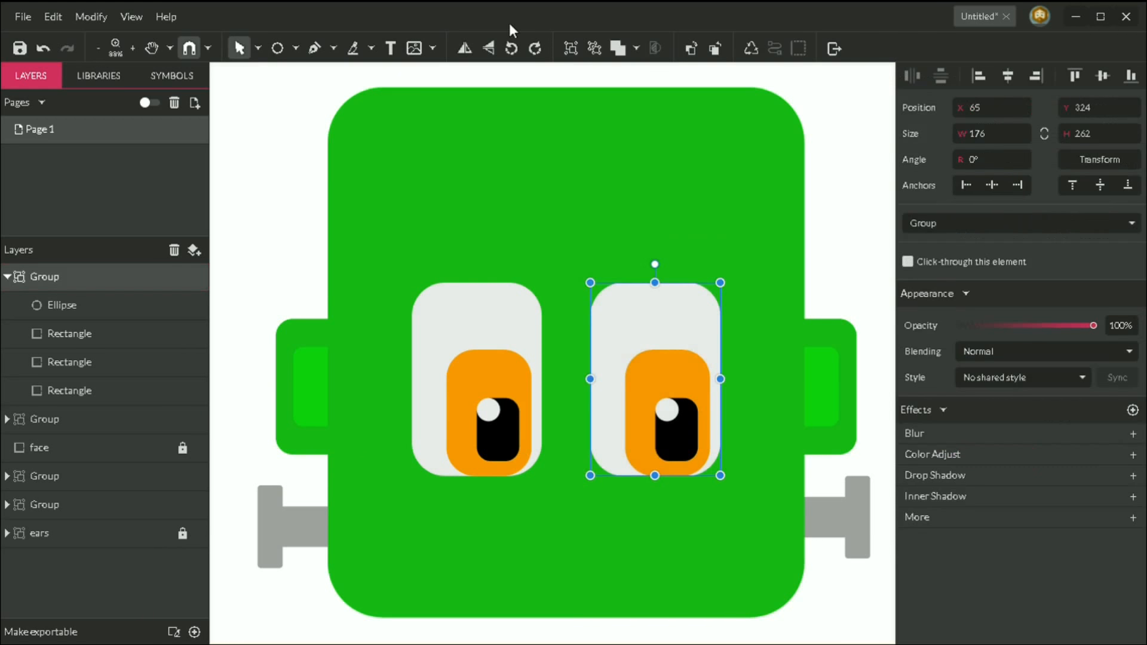
pyautogui.click(468, 49)
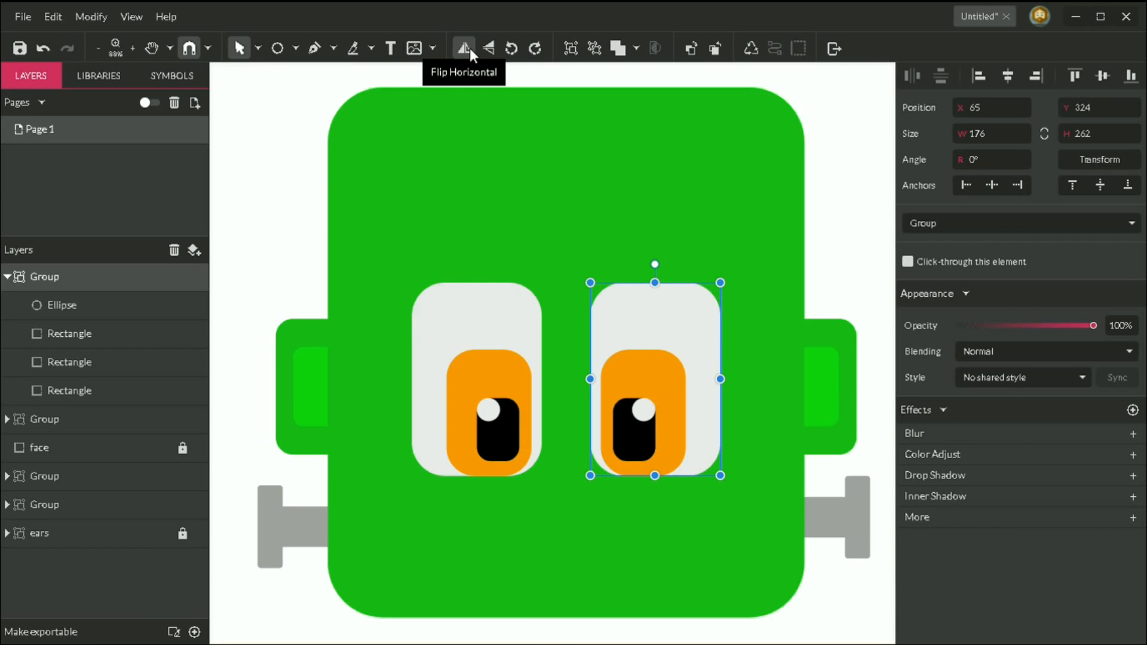
pyautogui.click(470, 48)
pyautogui.click(470, 48)
pyautogui.click(258, 176)
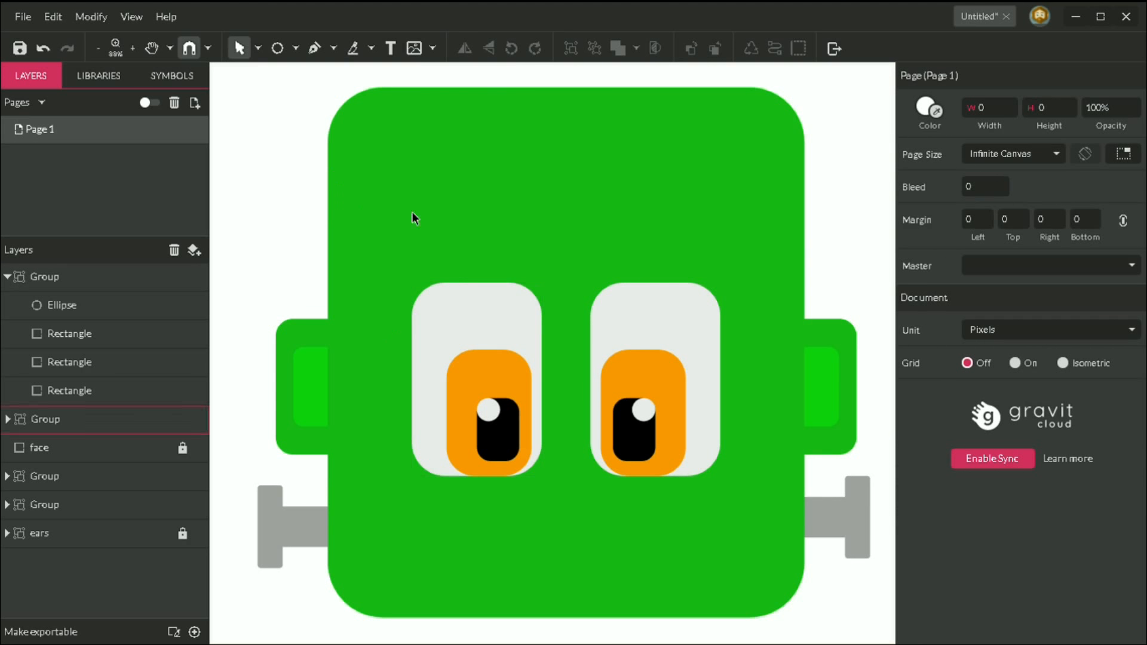
# Group the left and right eyes and rename the resulting layer as eyes.
pyautogui.moveTo(371, 252); pyautogui.dragTo(767, 521)
pyautogui.rightClick(485, 352)
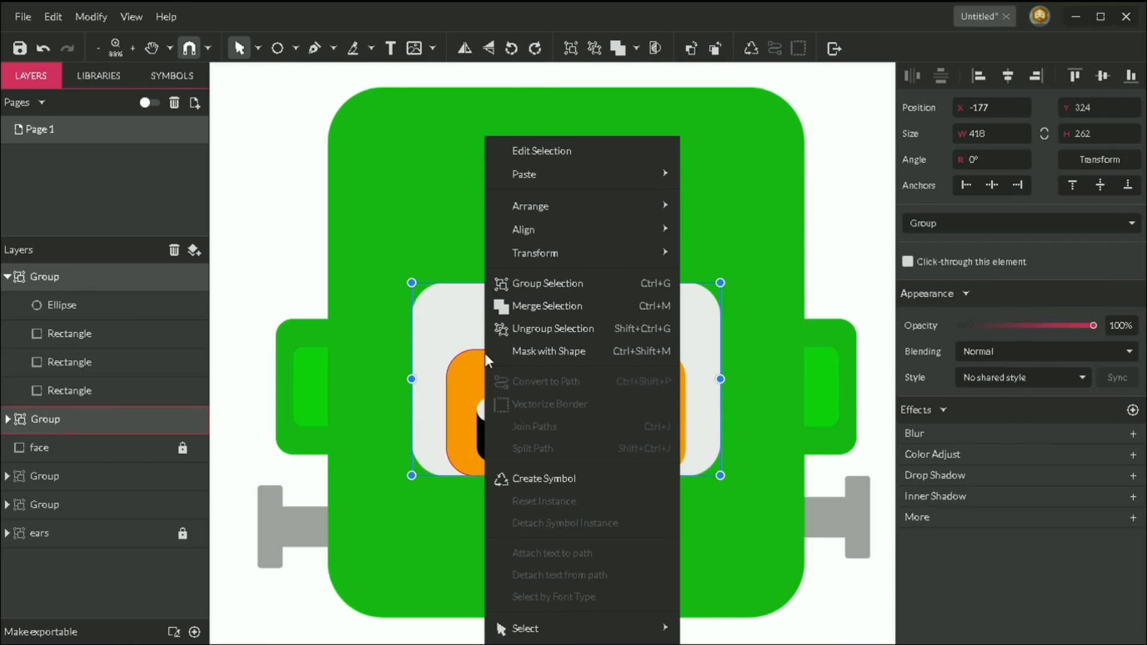
pyautogui.click(560, 283)
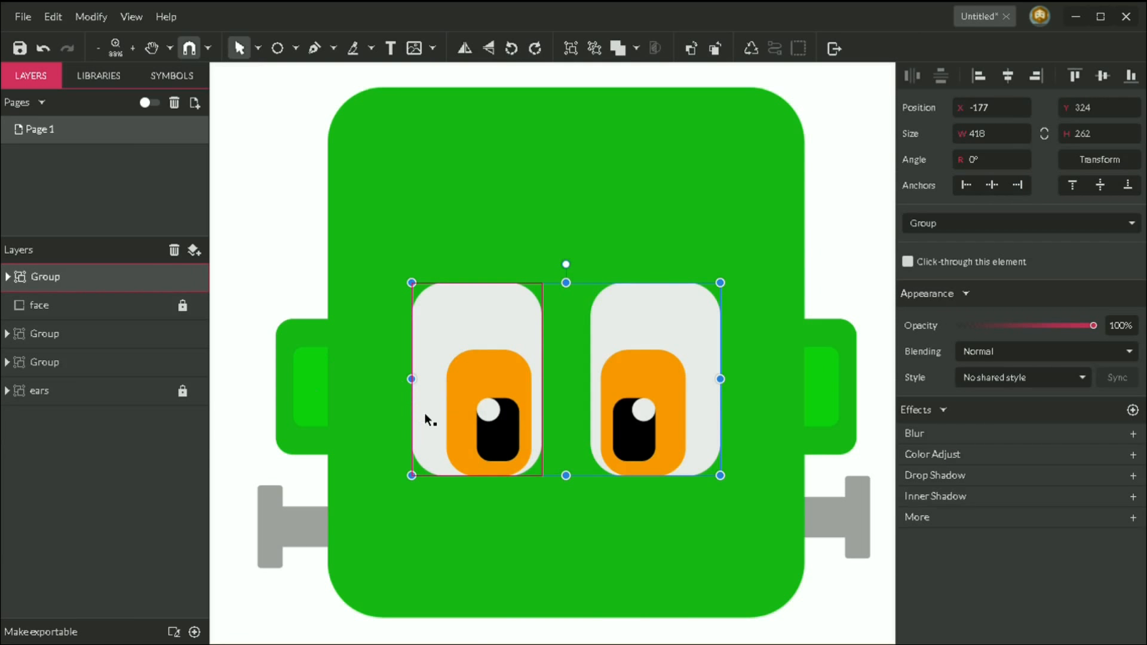
pyautogui.doubleClick(49, 276)
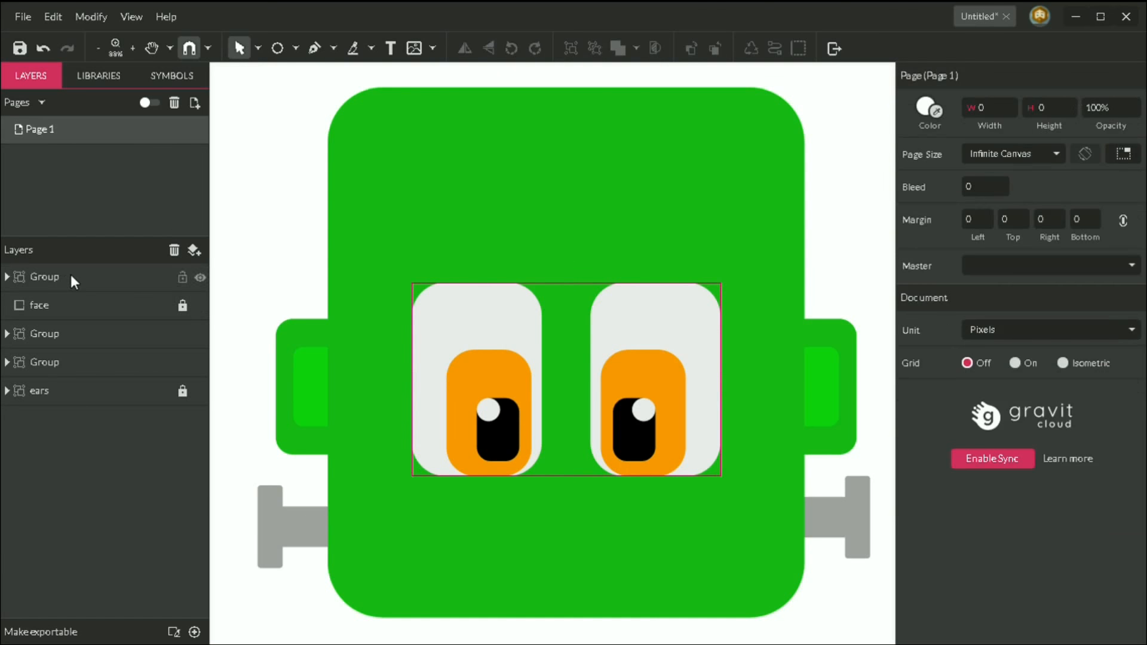
pyautogui.write('ey')
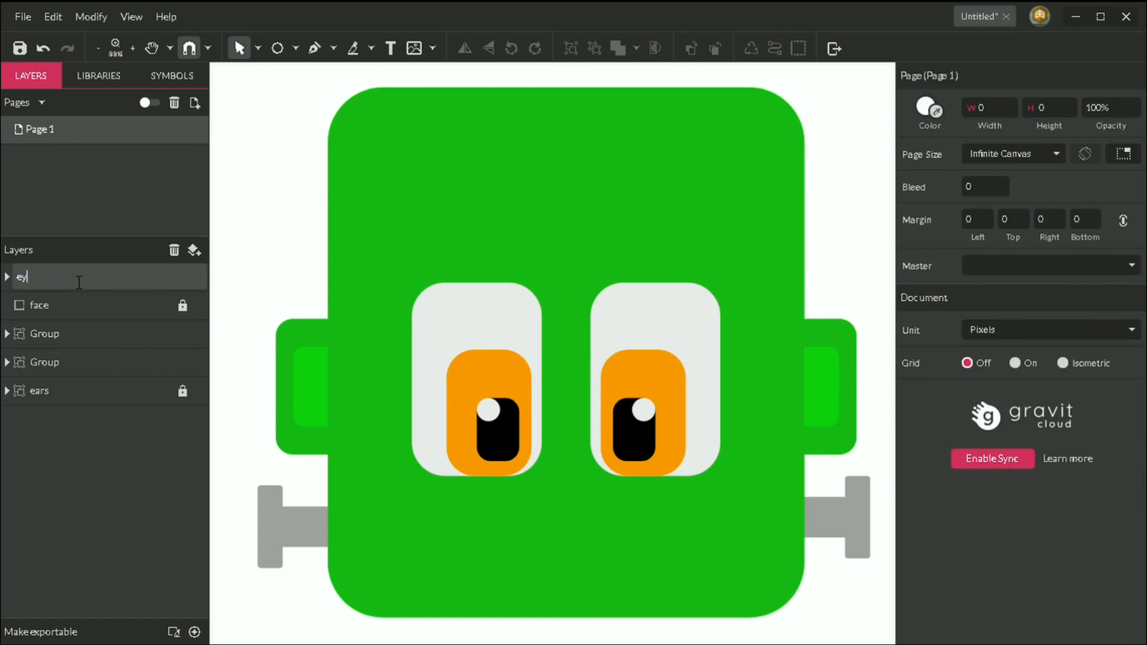
pyautogui.write('es')
pyautogui.press('Return')
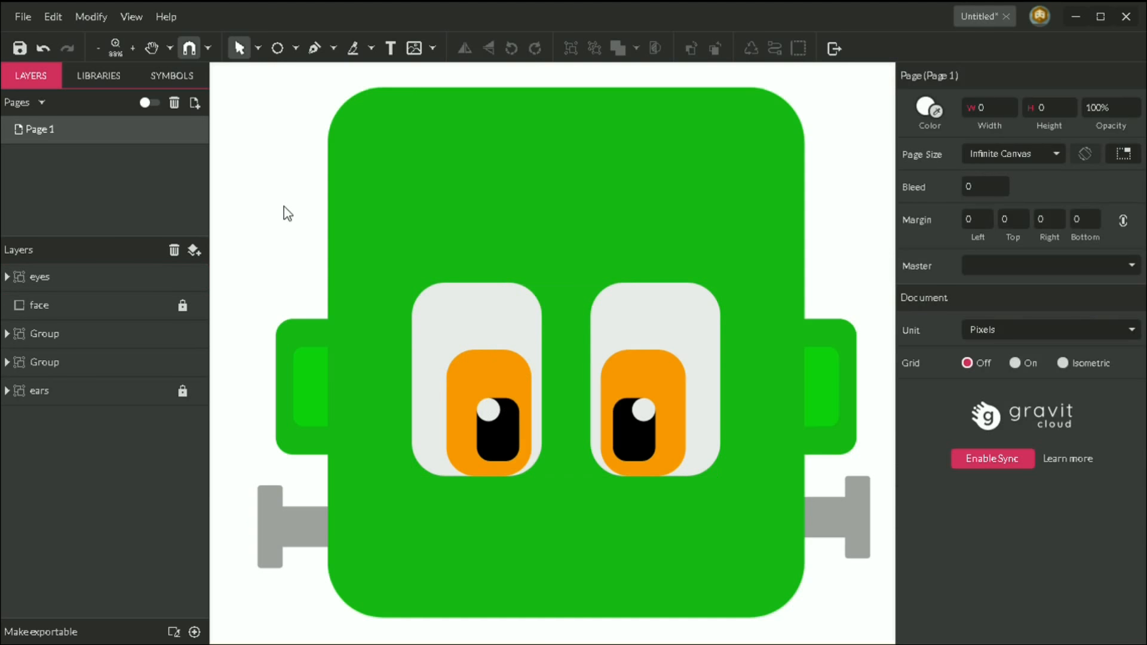
# Draw a rectangle about 251 by 150 px over the lower part of the eyes and centre it horizontally on the face.
pyautogui.click(296, 48)
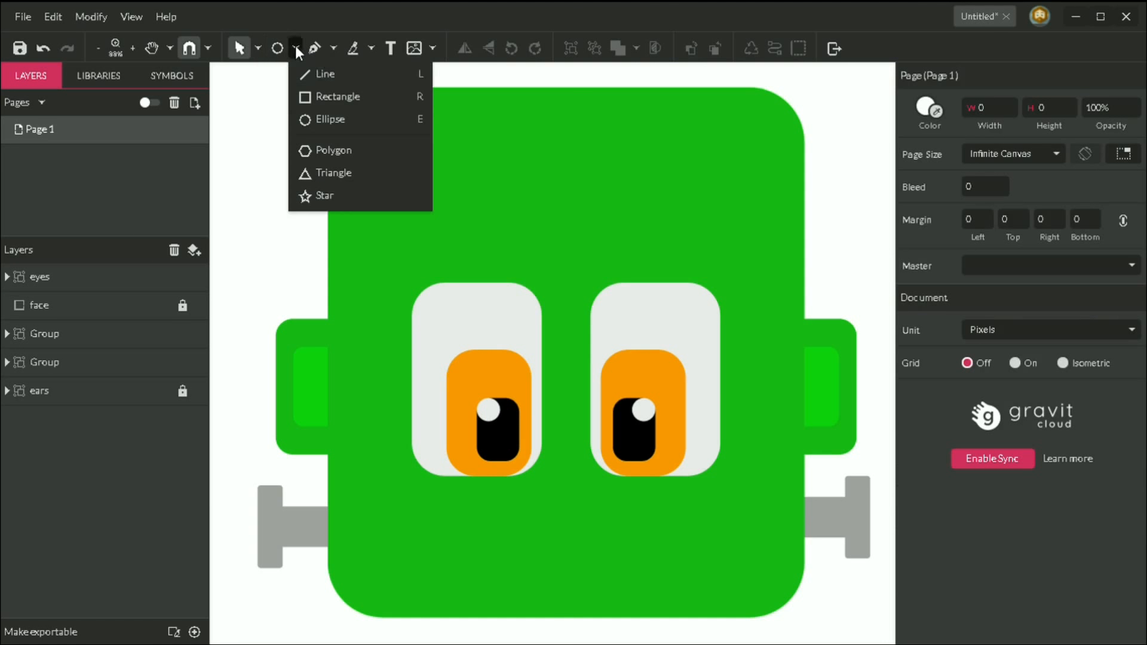
pyautogui.click(331, 96)
pyautogui.moveTo(457, 430); pyautogui.dragTo(642, 541)
pyautogui.moveTo(563, 498); pyautogui.dragTo(576, 508)
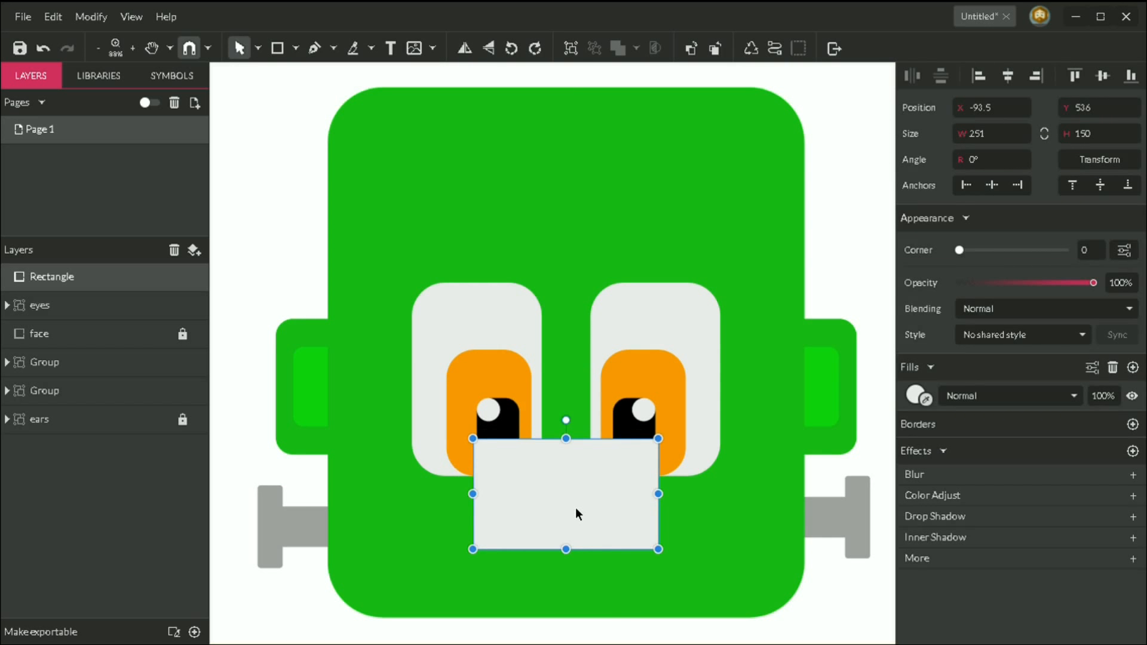
# Set the new rectangle's corner radius to 26 and rotate it to 15°.
pyautogui.click(989, 250)
pyautogui.moveTo(991, 251); pyautogui.dragTo(999, 248)
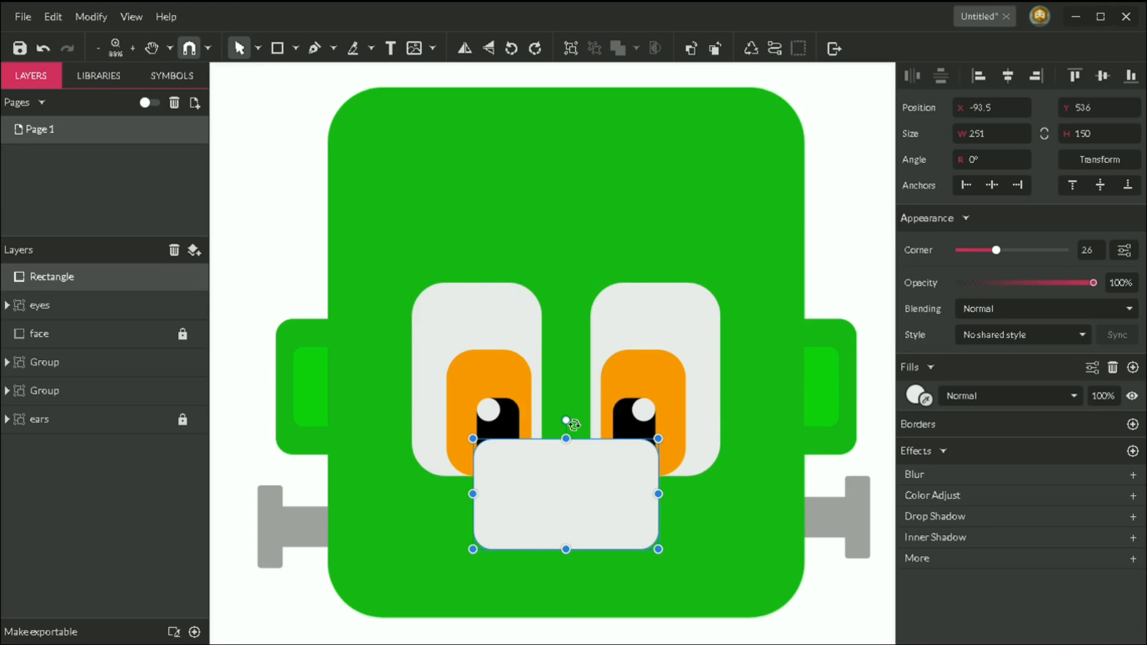
pyautogui.moveTo(567, 420); pyautogui.dragTo(551, 424)
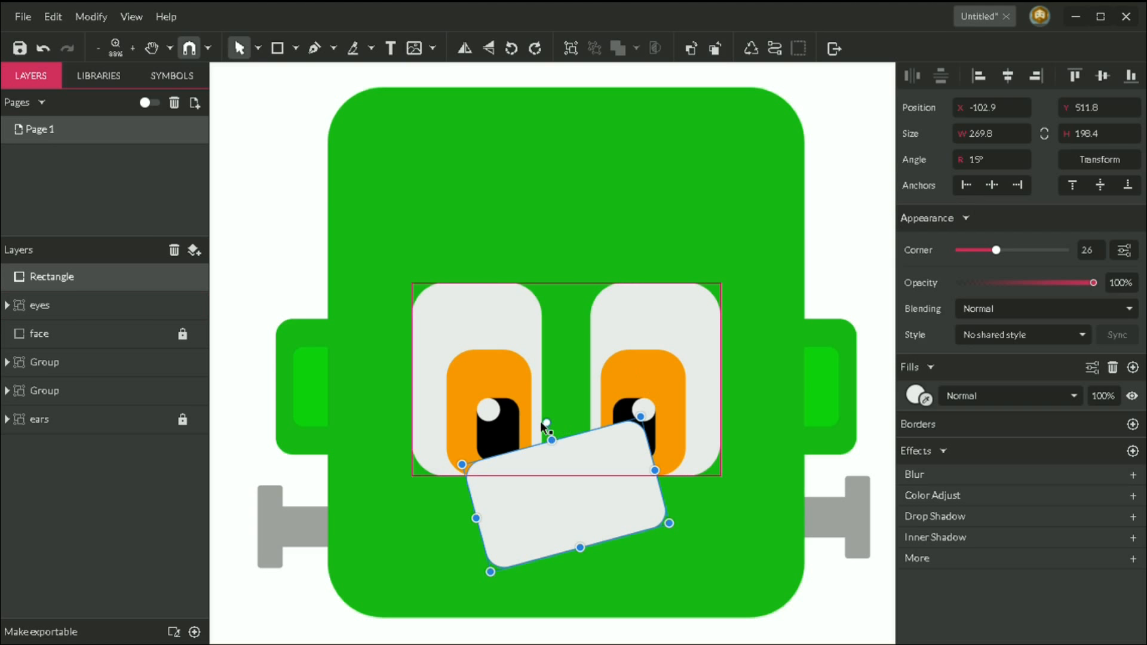
# Fill the tilted rectangle with the face's green, lightened to #15CE15.
pyautogui.moveTo(547, 422); pyautogui.dragTo(552, 389)
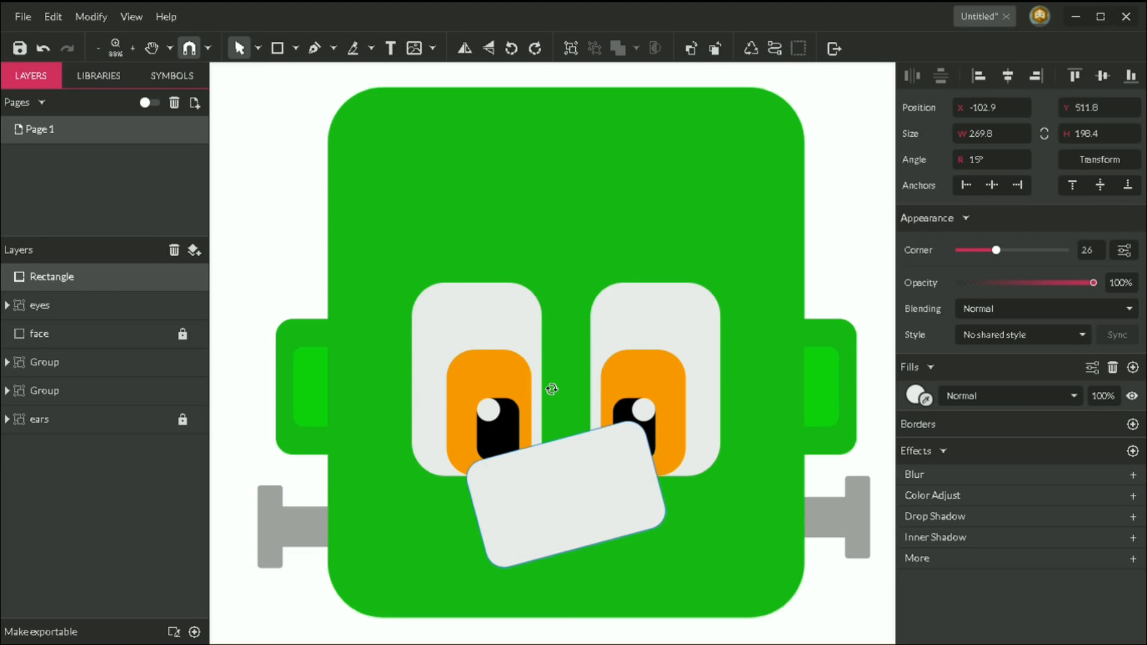
pyautogui.click(926, 399)
pyautogui.click(664, 220)
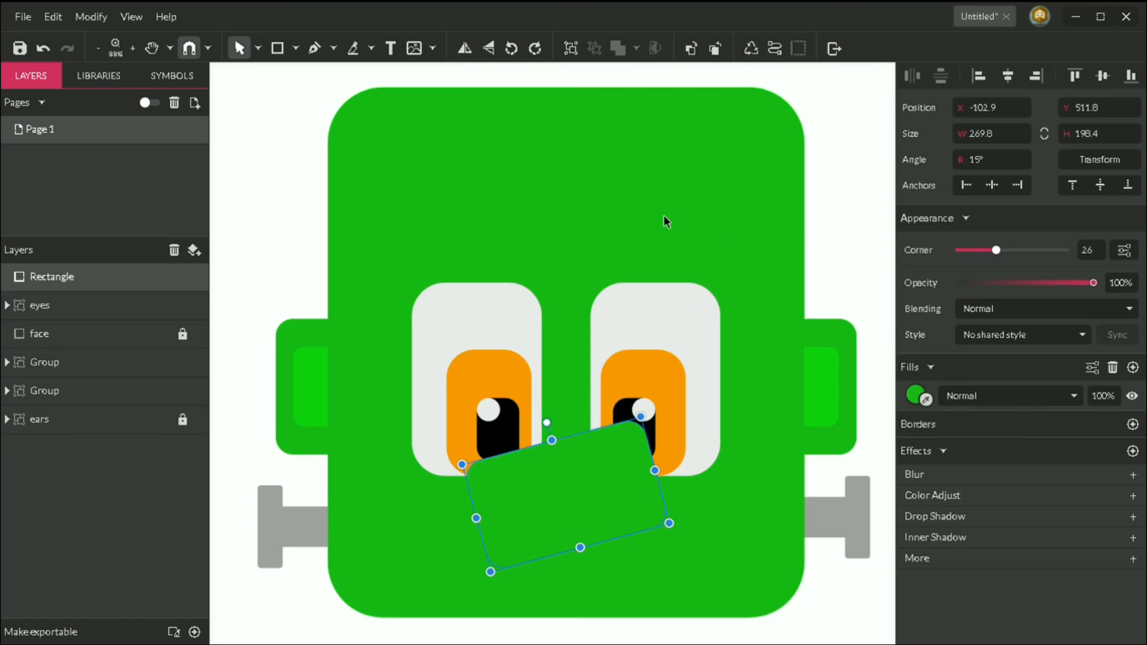
pyautogui.click(916, 395)
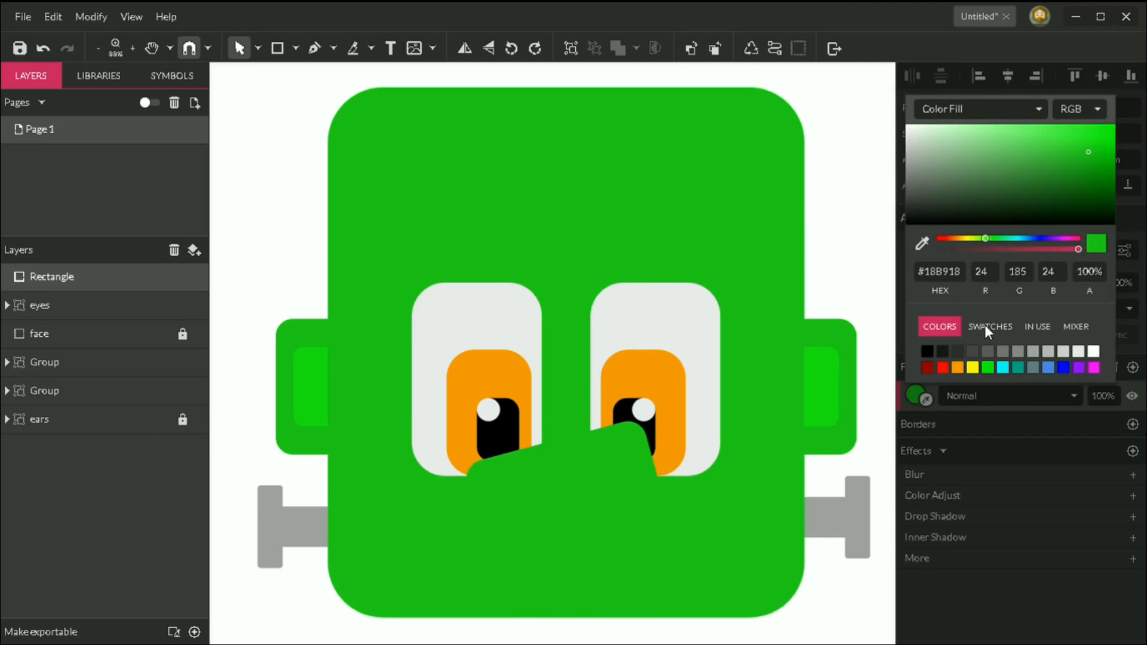
pyautogui.click(1094, 144)
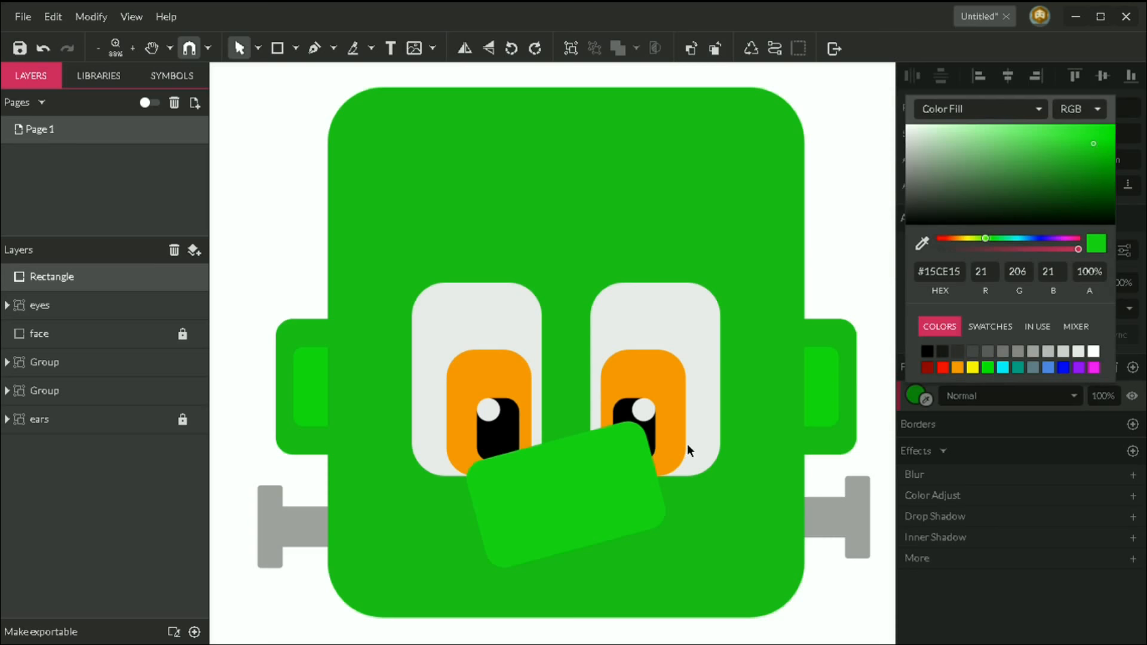
pyautogui.click(572, 499)
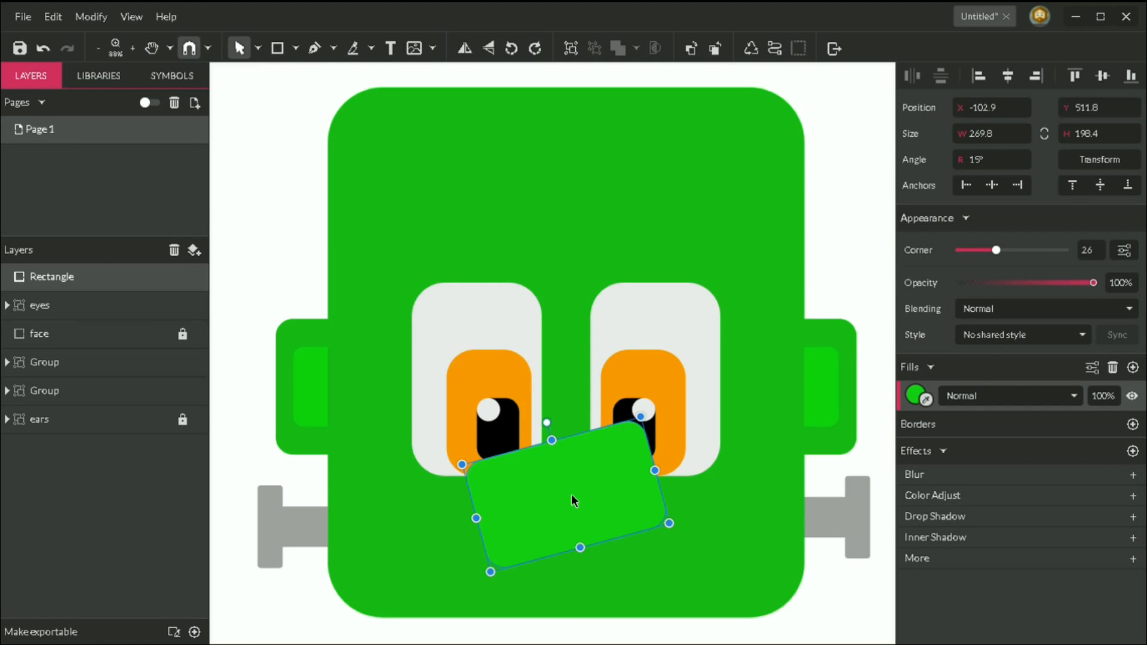
# Duplicate the tilted nose rectangle, scale the copy down to about 116 by 85 px and place it in the nose's upper-left corner.
pyautogui.moveTo(571, 494); pyautogui.dragTo(573, 325)
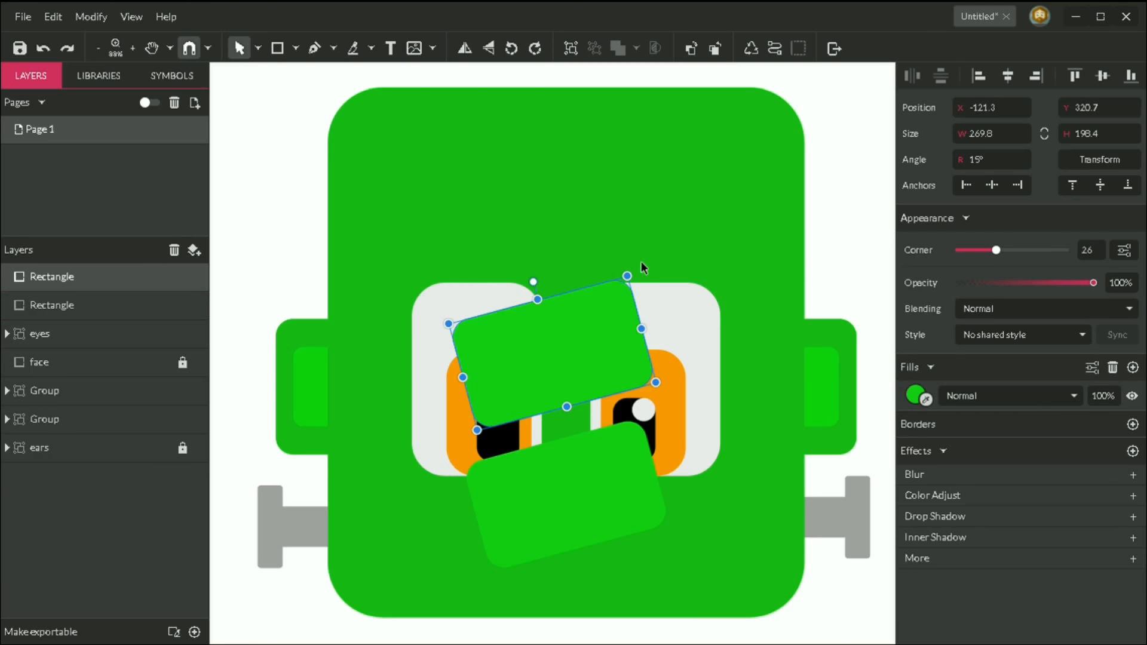
pyautogui.moveTo(632, 283); pyautogui.dragTo(573, 339)
pyautogui.moveTo(532, 385); pyautogui.dragTo(559, 487)
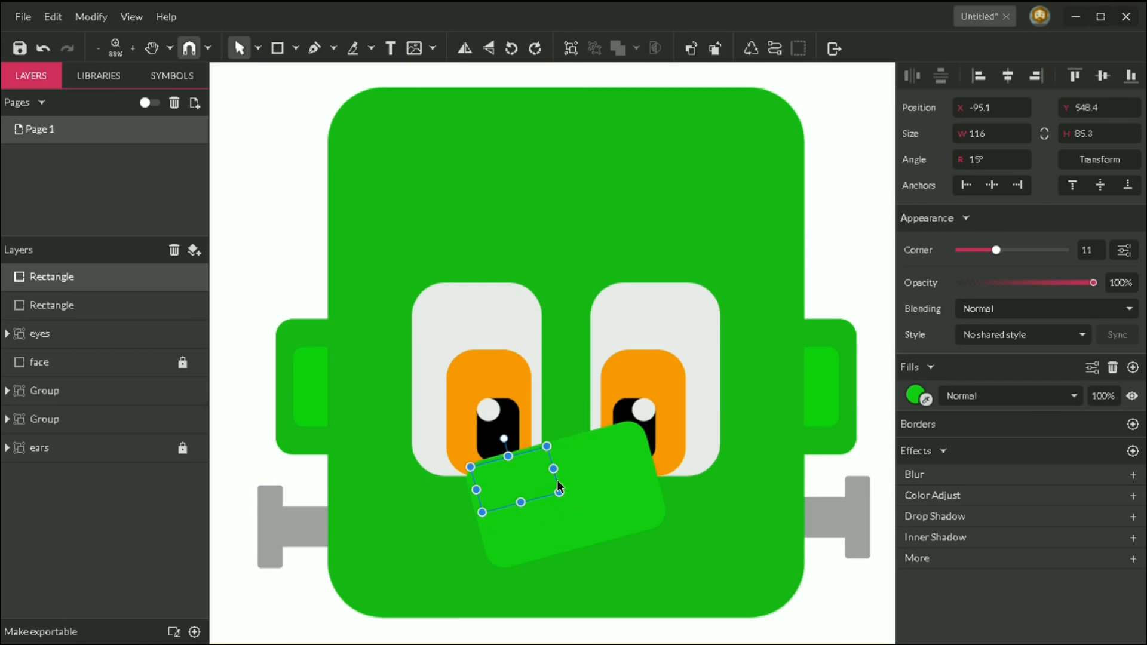
# Give the small nose rectangle a brighter green fill and shift it slightly inward from the nose's corner as a highlight.
pyautogui.click(917, 395)
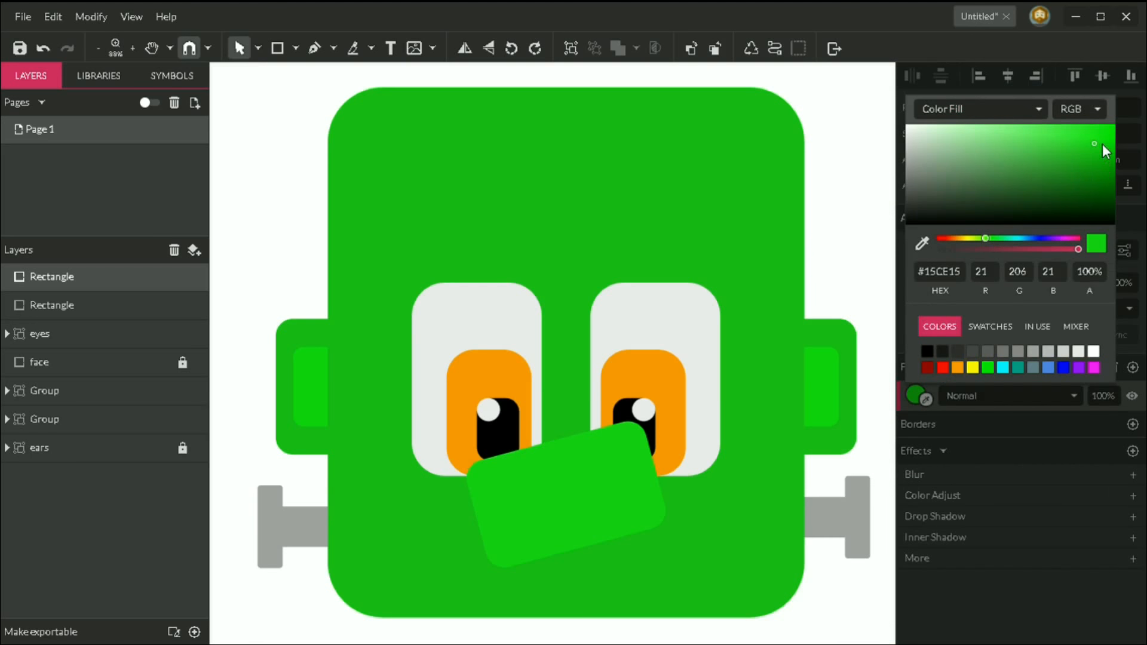
pyautogui.click(536, 484)
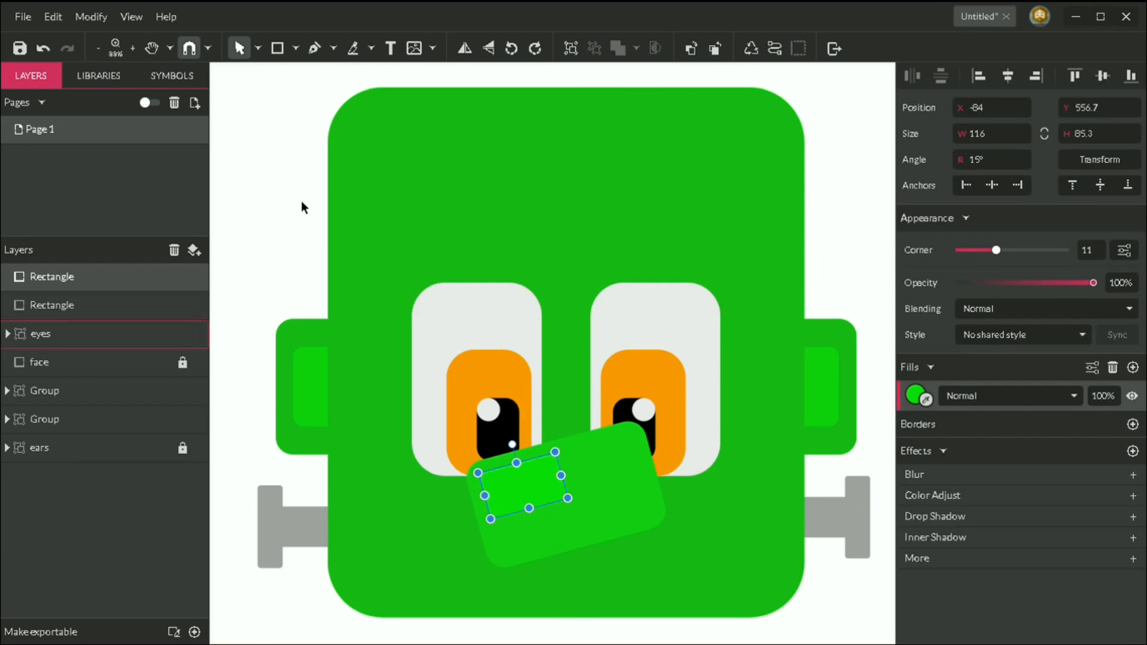
pyautogui.click(293, 197)
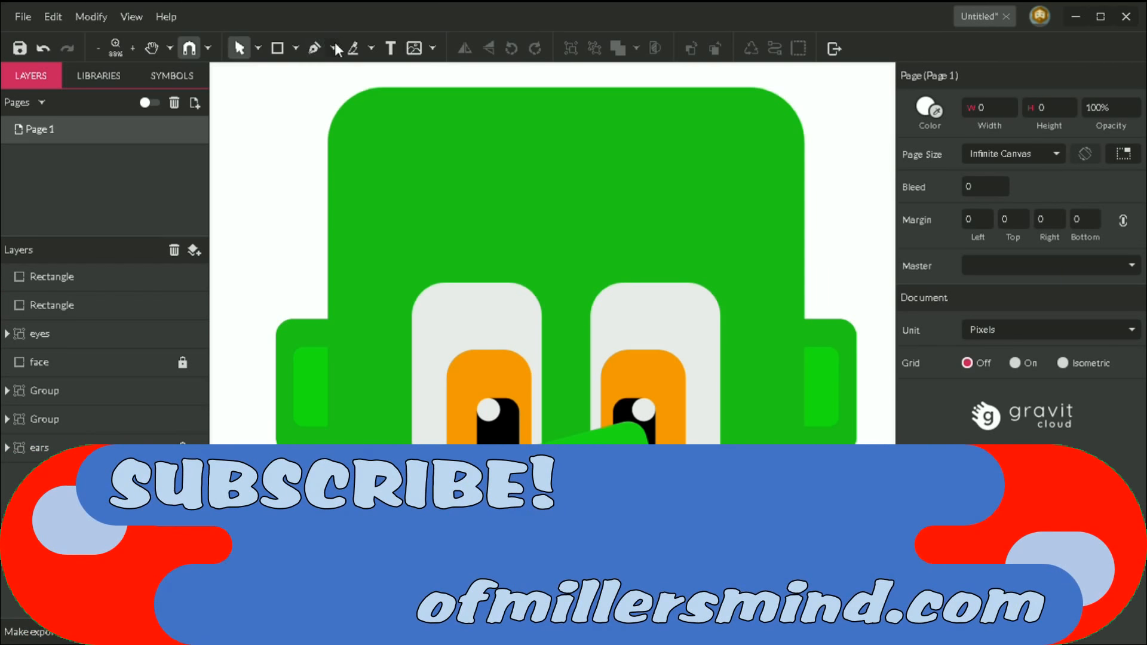
# Draw a straight mouth line with the Pen tool below the nose, about 338 px wide and 36 px high, sloping down to the right.
pyautogui.click(334, 47)
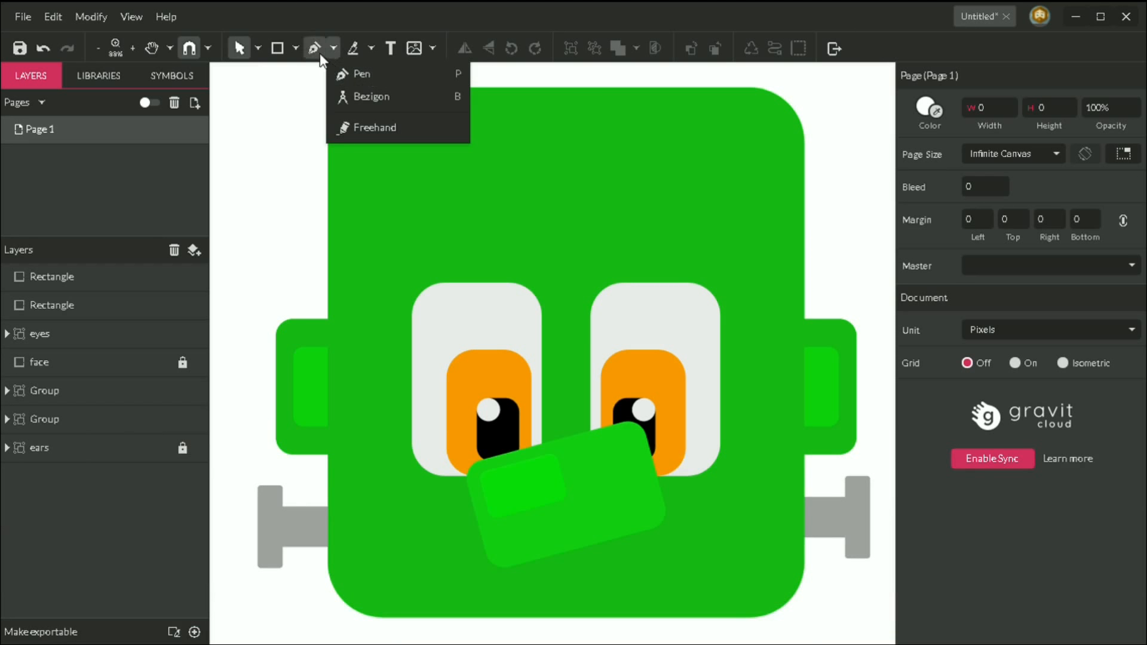
pyautogui.click(368, 73)
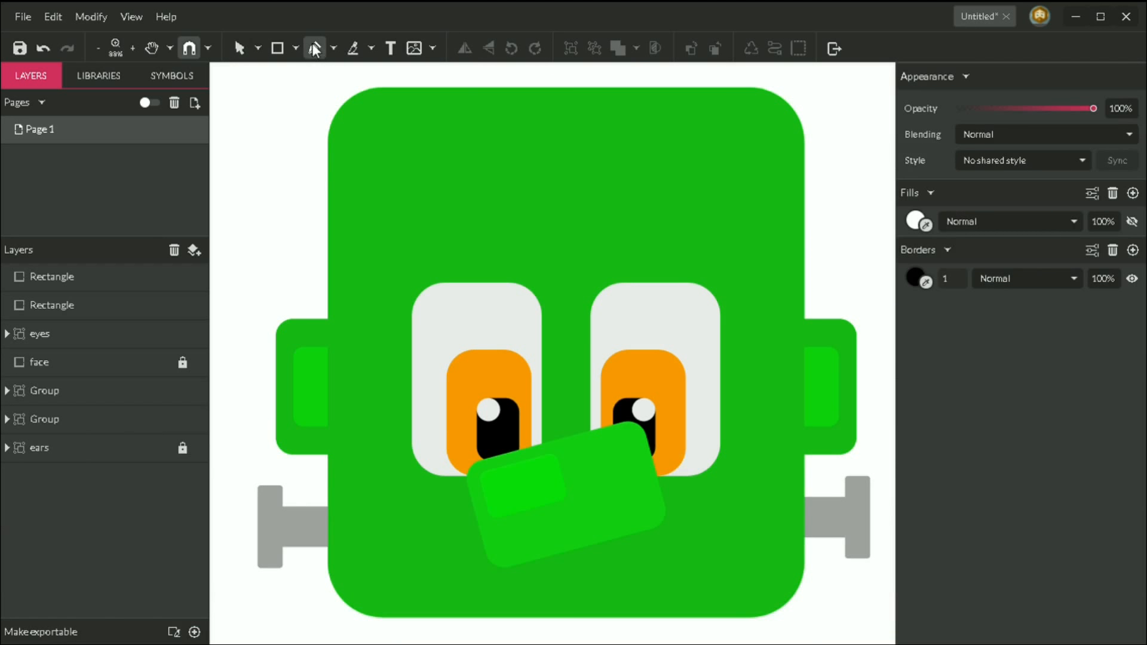
pyautogui.click(433, 551)
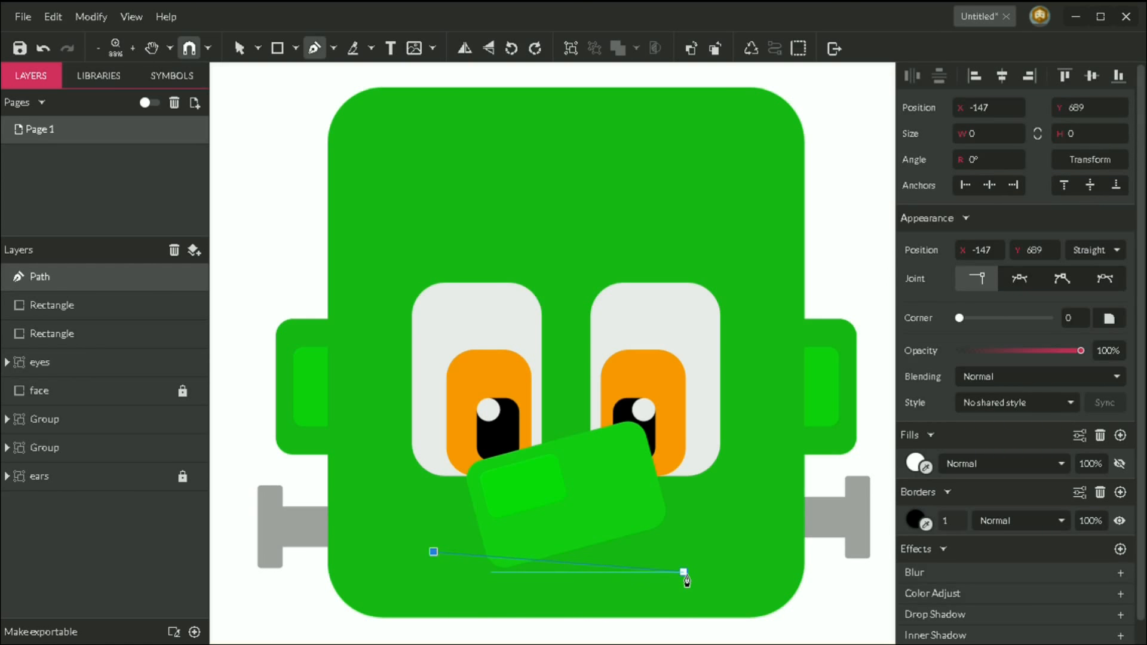
pyautogui.click(683, 578)
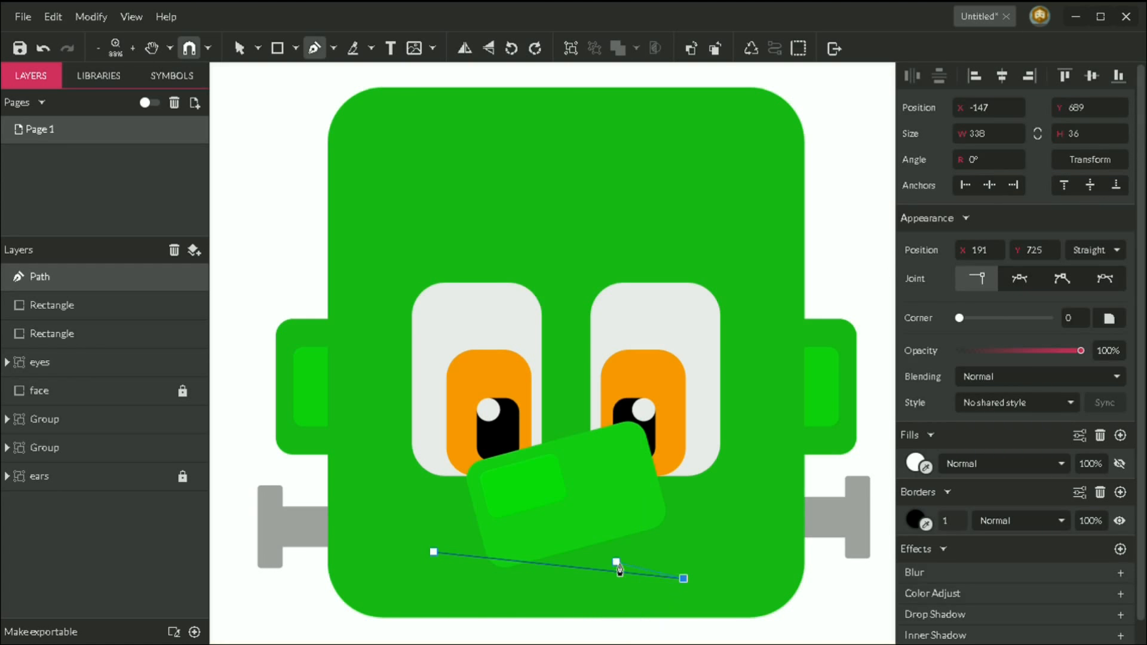
pyautogui.press('Escape')
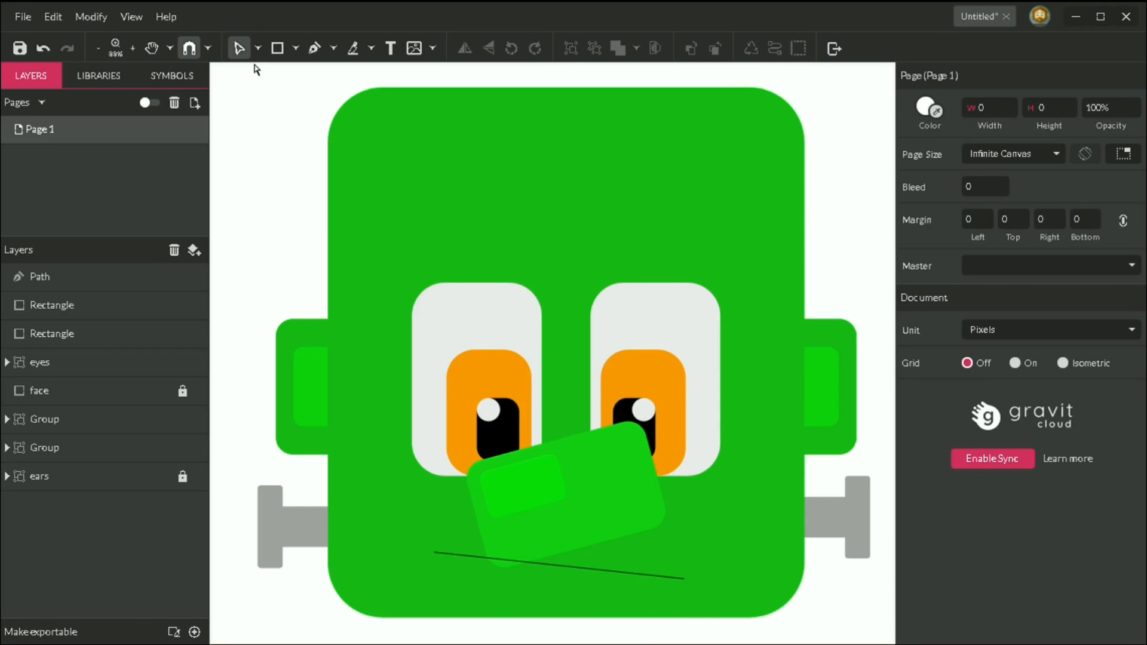
# Bend the mouth line downward with the Subselect tool into a lopsided smile about 57 px high and set its border width to 5.
pyautogui.click(259, 48)
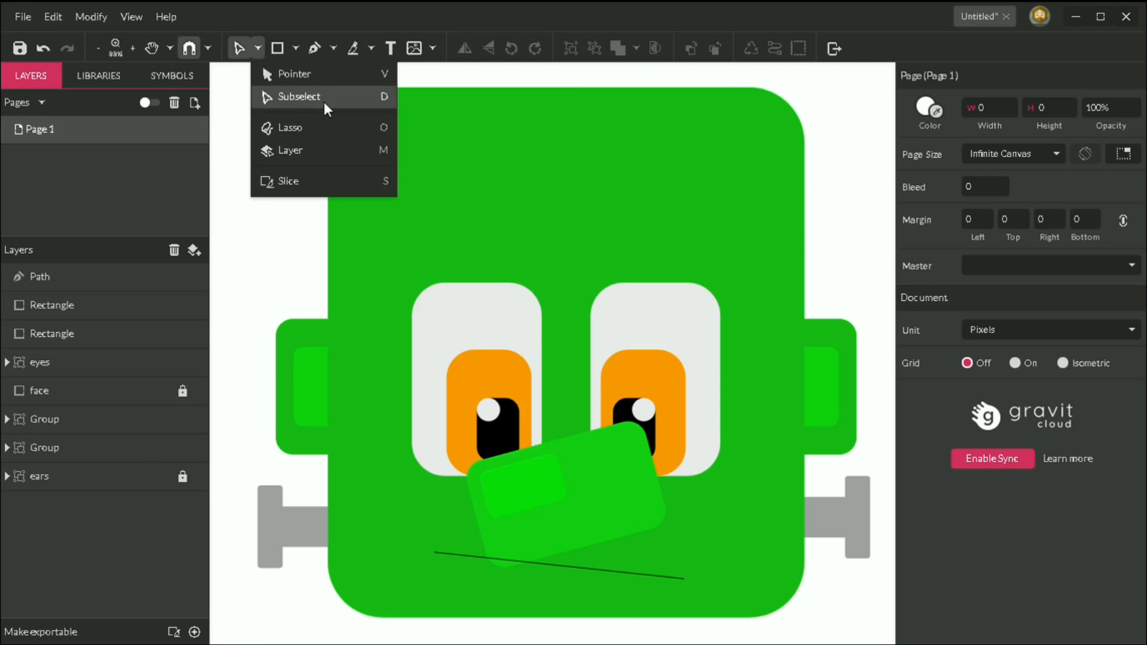
pyautogui.click(286, 100)
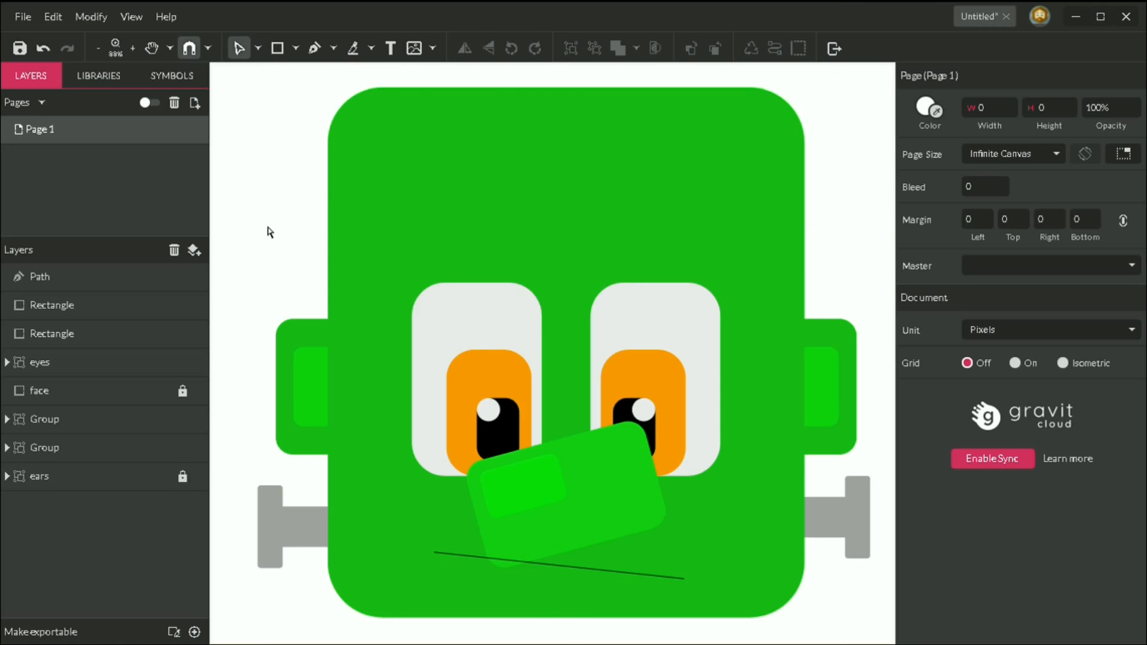
pyautogui.click(562, 571)
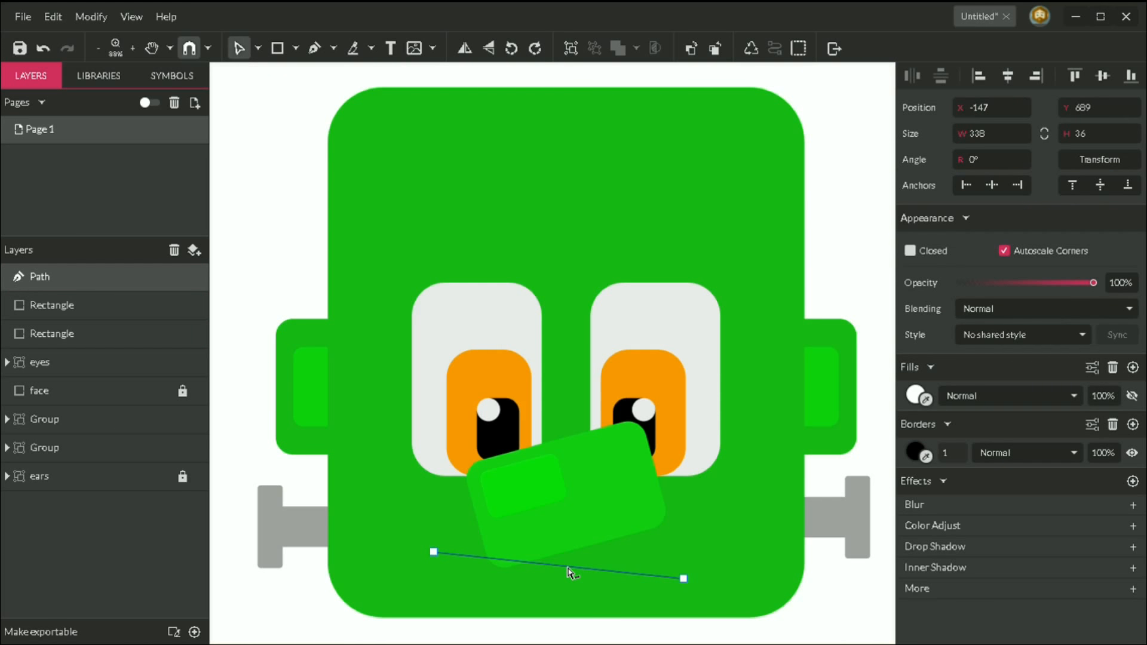
pyautogui.moveTo(571, 574); pyautogui.dragTo(509, 597)
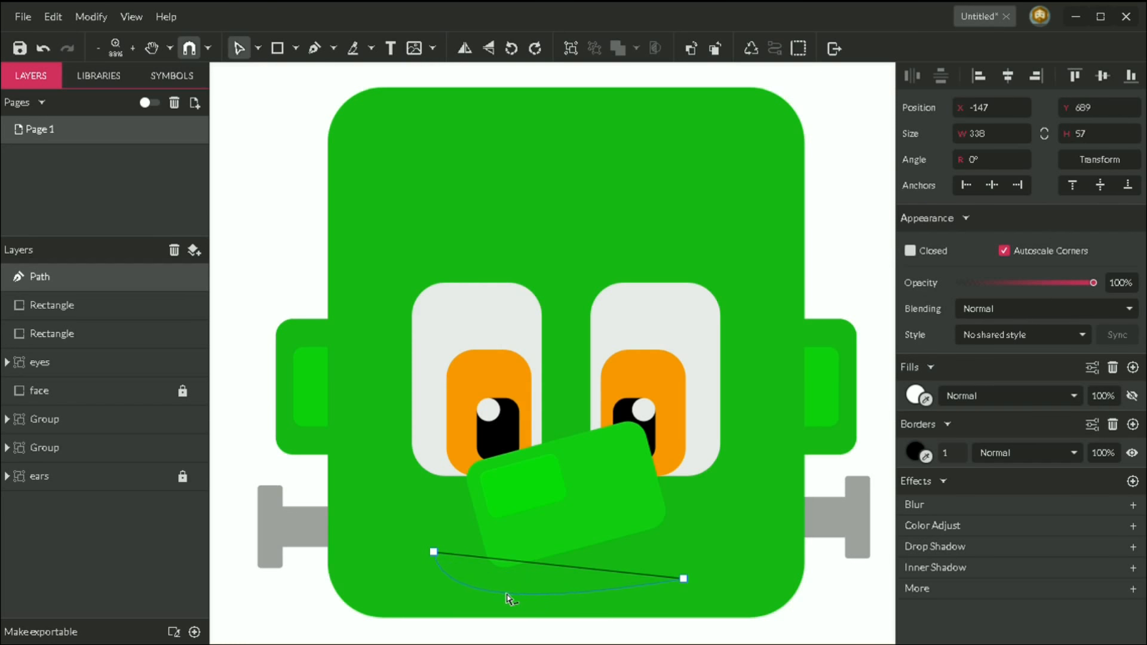
pyautogui.moveTo(508, 598); pyautogui.dragTo(509, 597)
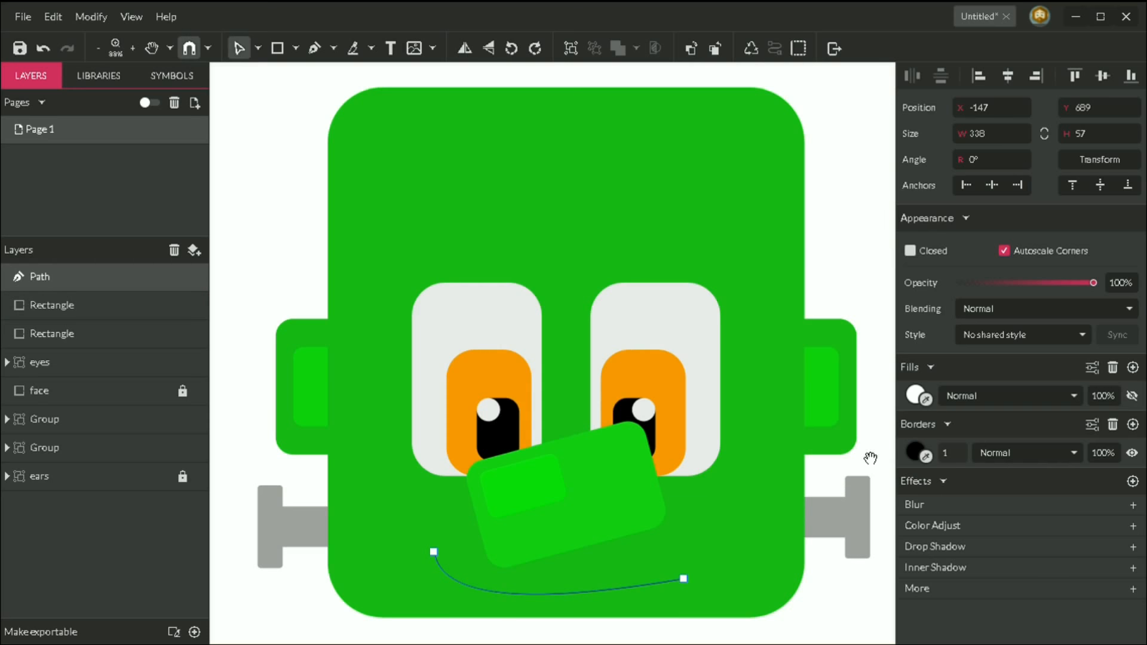
pyautogui.click(952, 452)
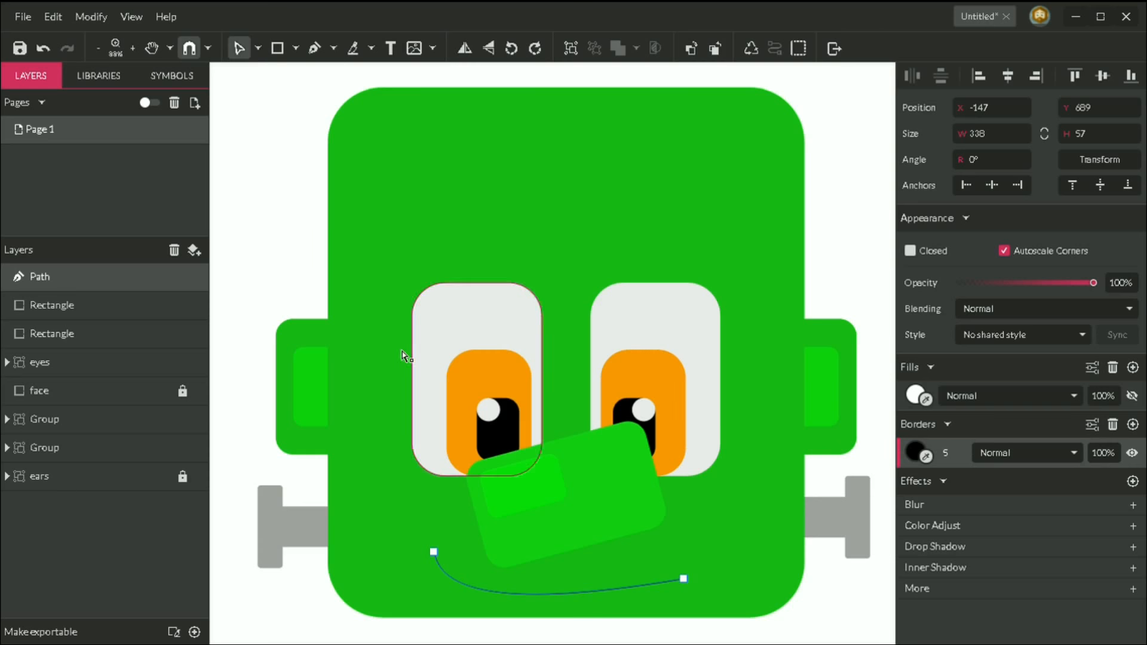
pyautogui.click(272, 225)
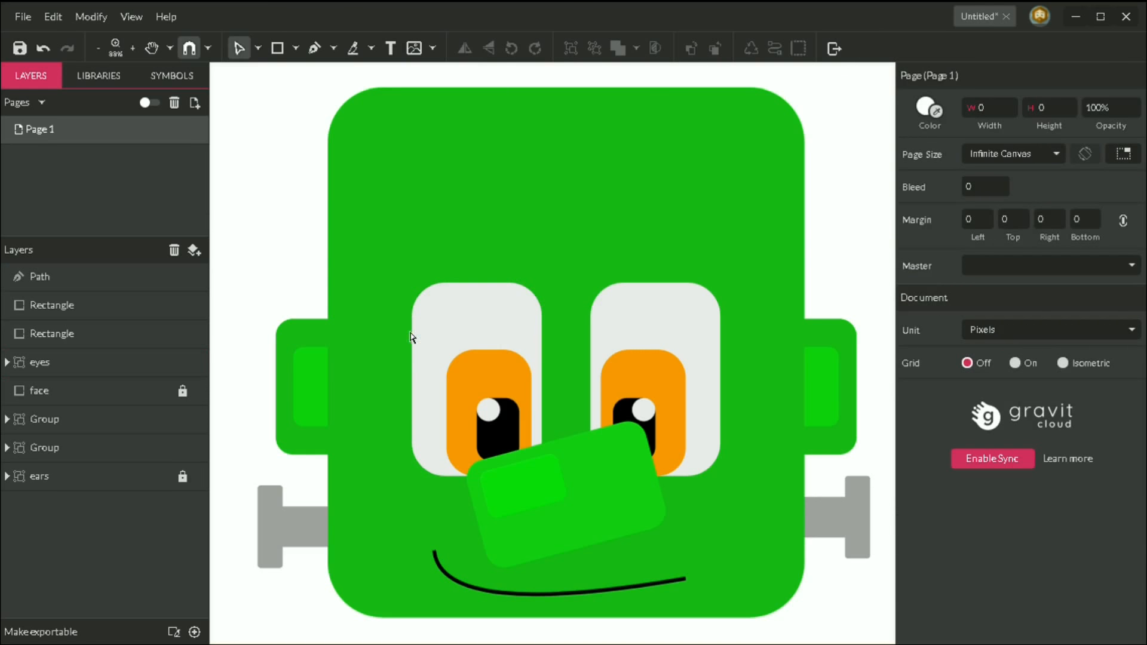
# Narrow the large nose rectangle from its right side to an overall size of about 248 by 193 px.
pyautogui.click(638, 493)
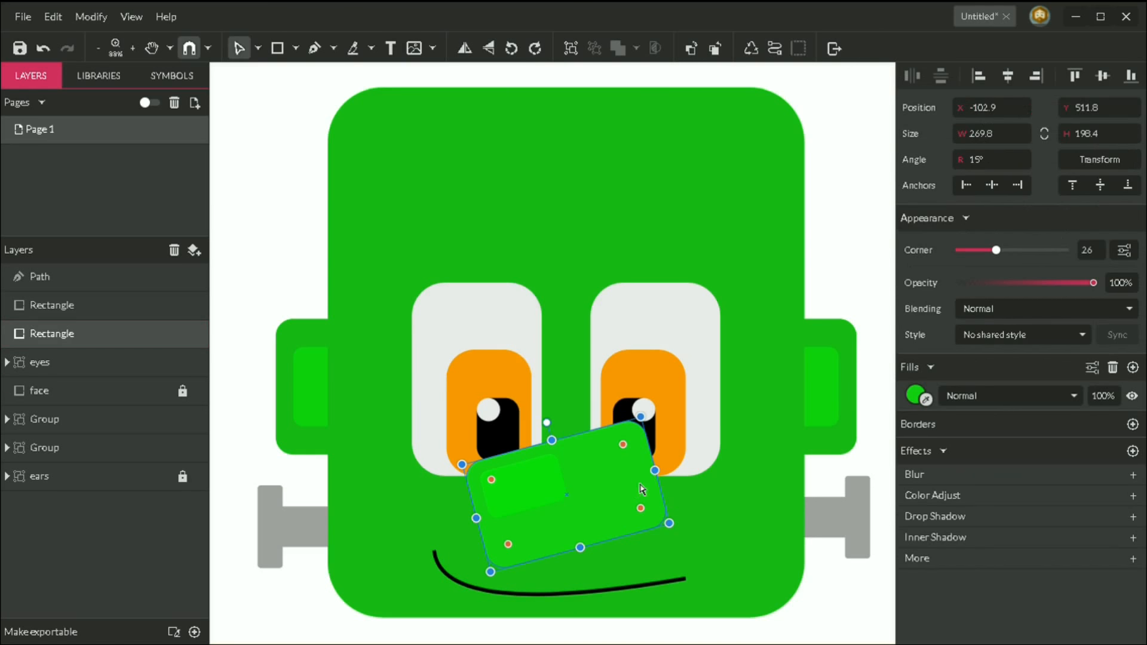
pyautogui.moveTo(663, 471); pyautogui.dragTo(647, 475)
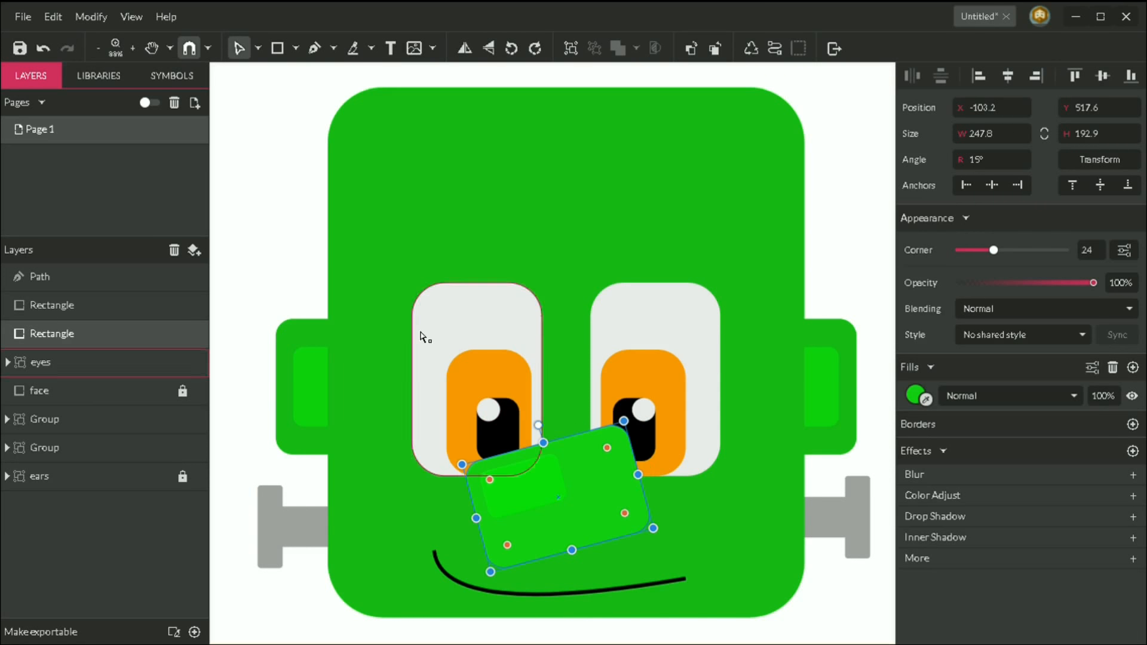
pyautogui.click(302, 205)
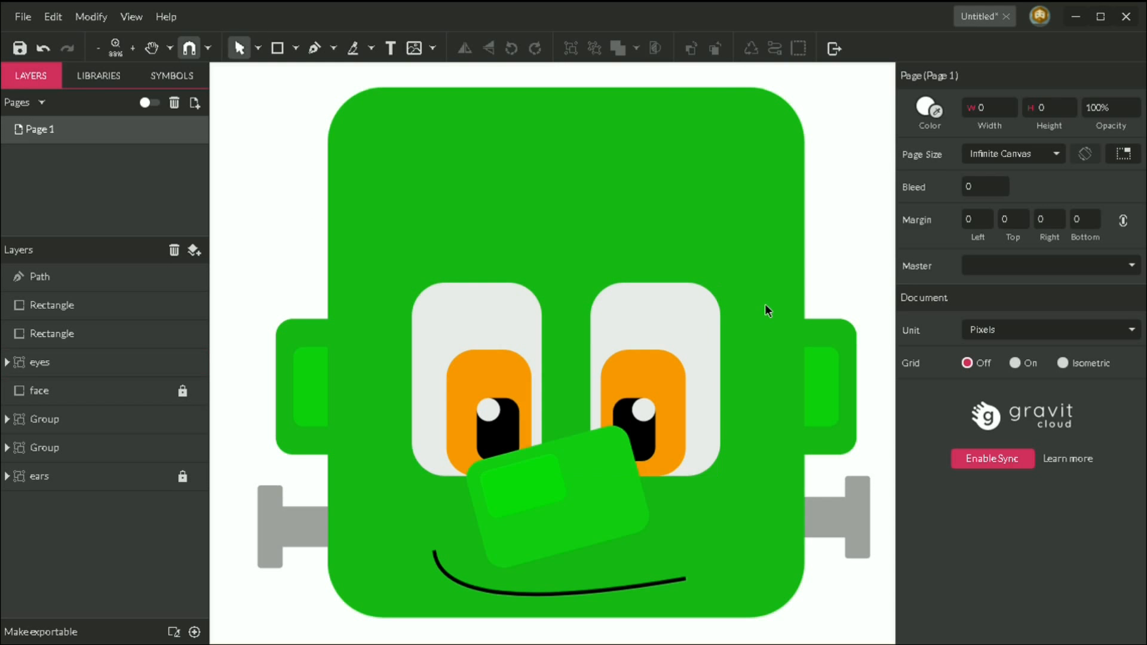
pyautogui.hscroll(3, 765, 304)
pyautogui.scroll(3, 765, 305)
pyautogui.scroll(-3, 765, 305)
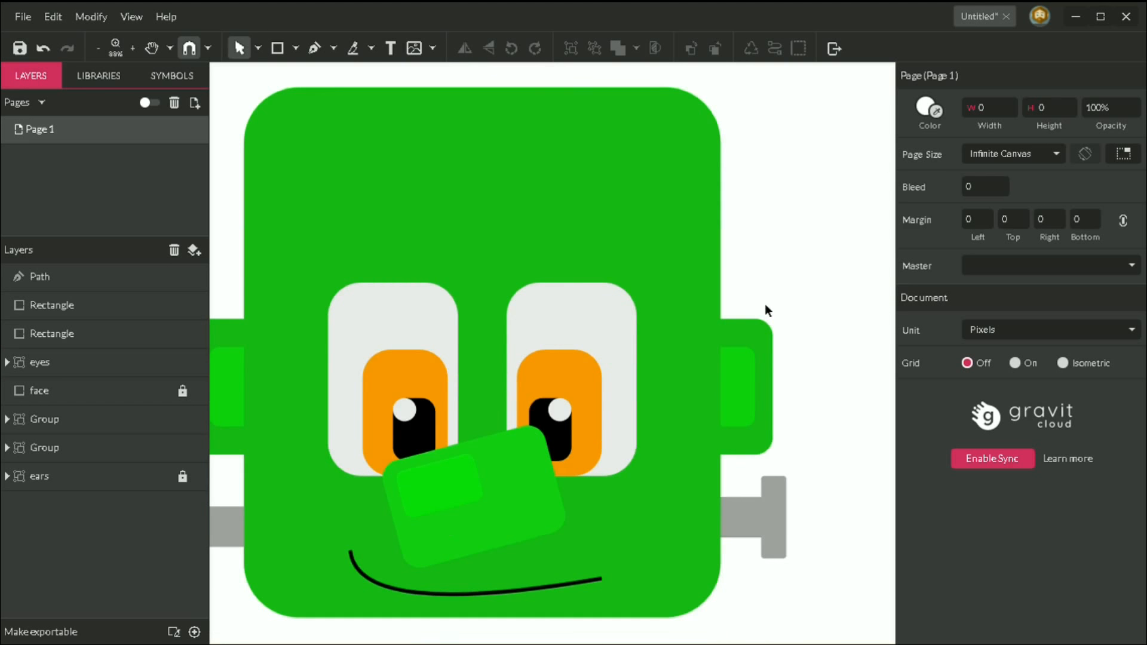
pyautogui.hscroll(3, 766, 306)
pyautogui.hscroll(-6, 765, 306)
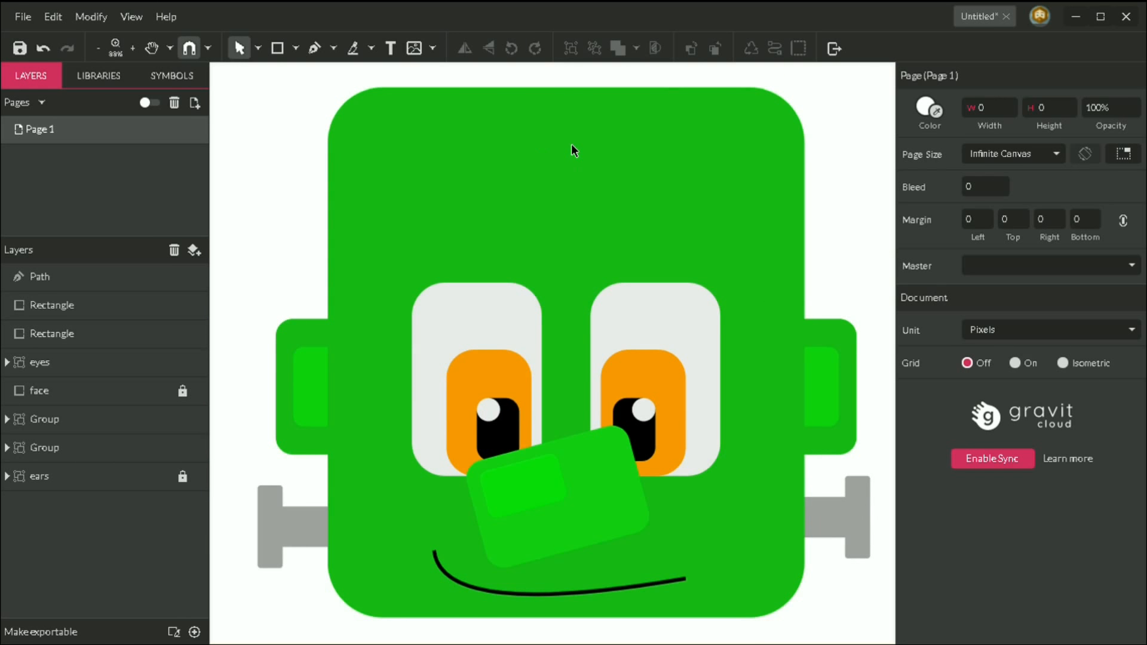
# Draw a zigzag hairline with the Pen tool across the forehead, starting beyond the head's left edge and ending past its right edge.
pyautogui.scroll(-1, 571, 151)
pyautogui.scroll(3, 571, 151)
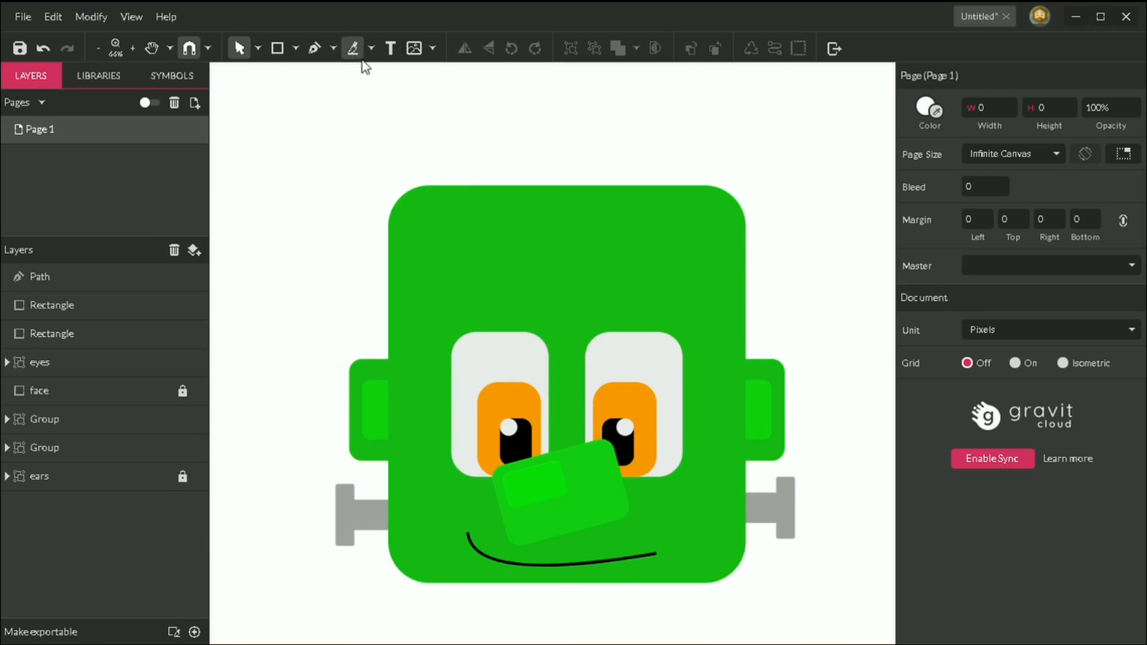
pyautogui.click(277, 52)
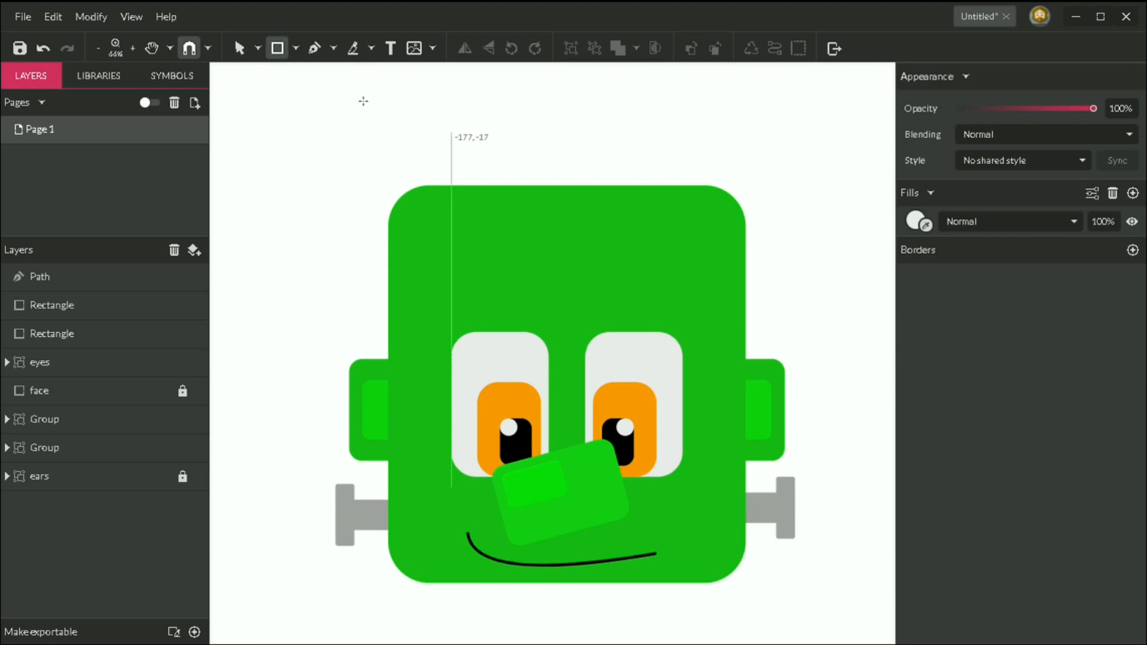
pyautogui.click(315, 51)
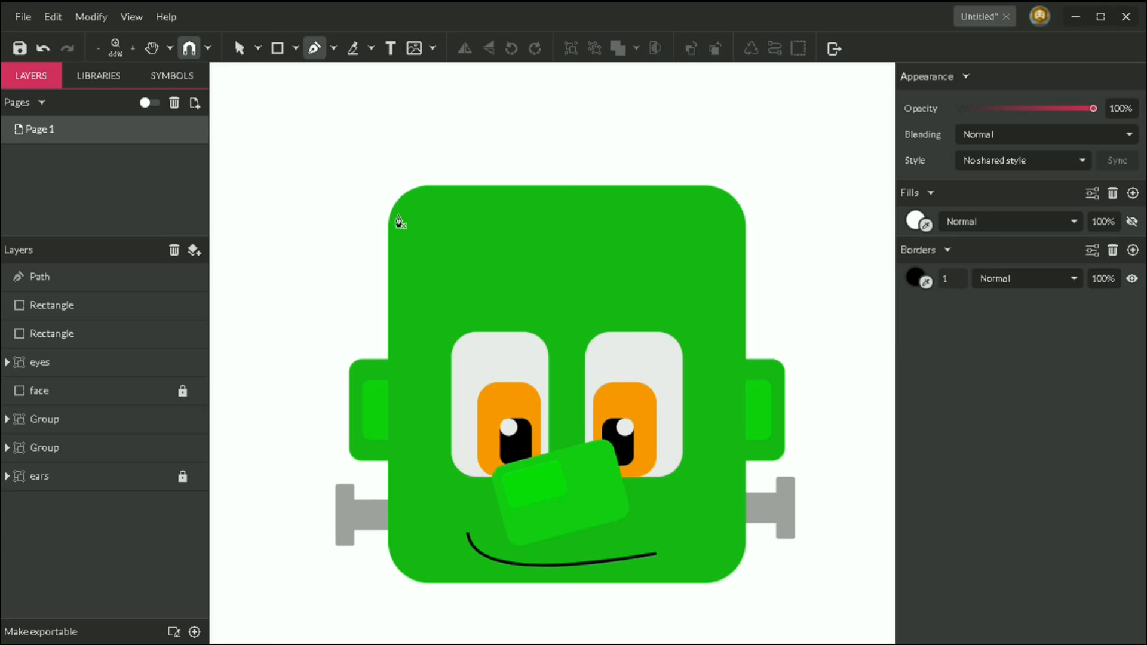
pyautogui.click(362, 250)
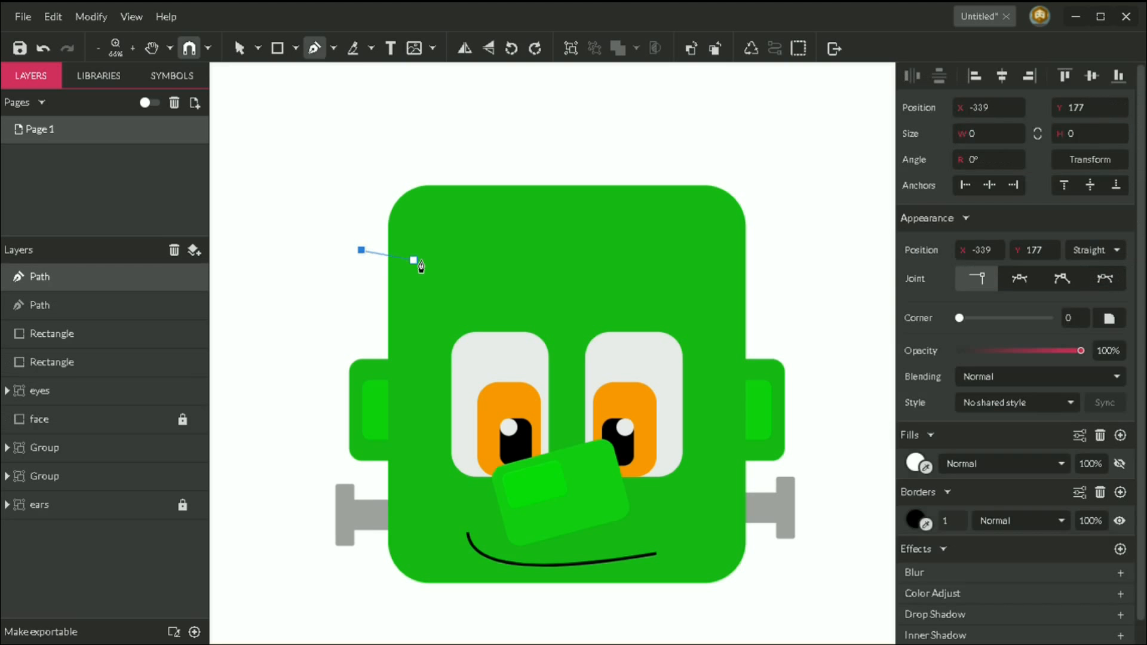
pyautogui.click(440, 251)
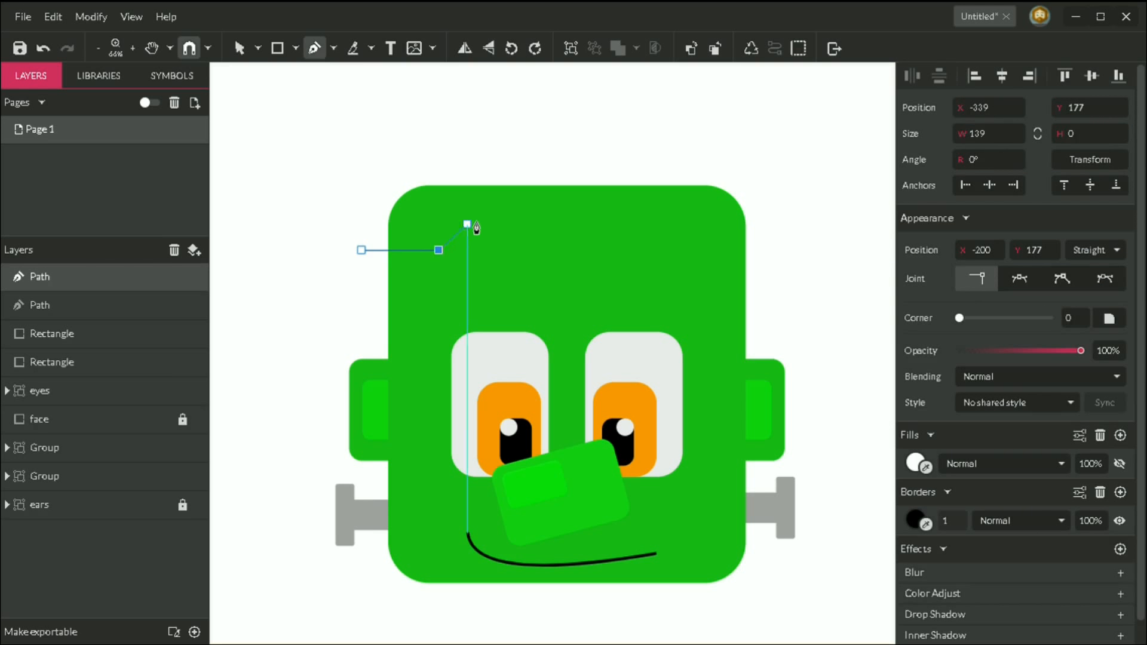
pyautogui.click(480, 219)
pyautogui.click(529, 264)
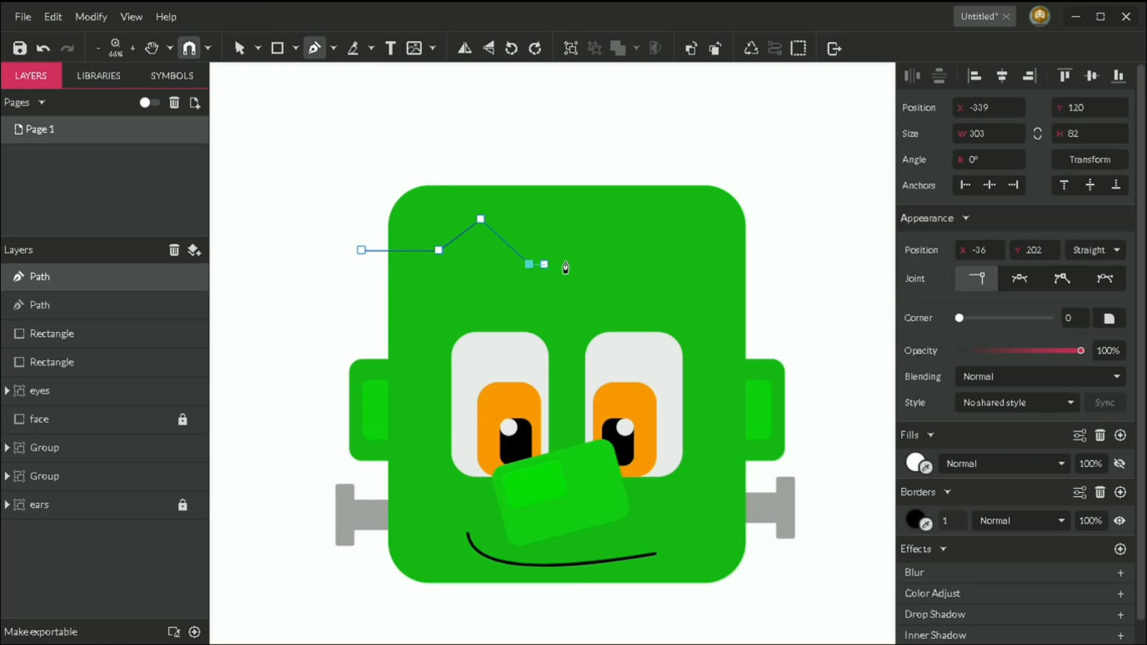
pyautogui.click(586, 229)
pyautogui.click(632, 281)
pyautogui.click(699, 250)
pyautogui.click(766, 255)
# Continue the hairline path around above the head and close it at its starting point, forming a shape about 813 by 281 px.
pyautogui.click(811, 209)
pyautogui.click(766, 126)
pyautogui.click(549, 126)
pyautogui.click(380, 141)
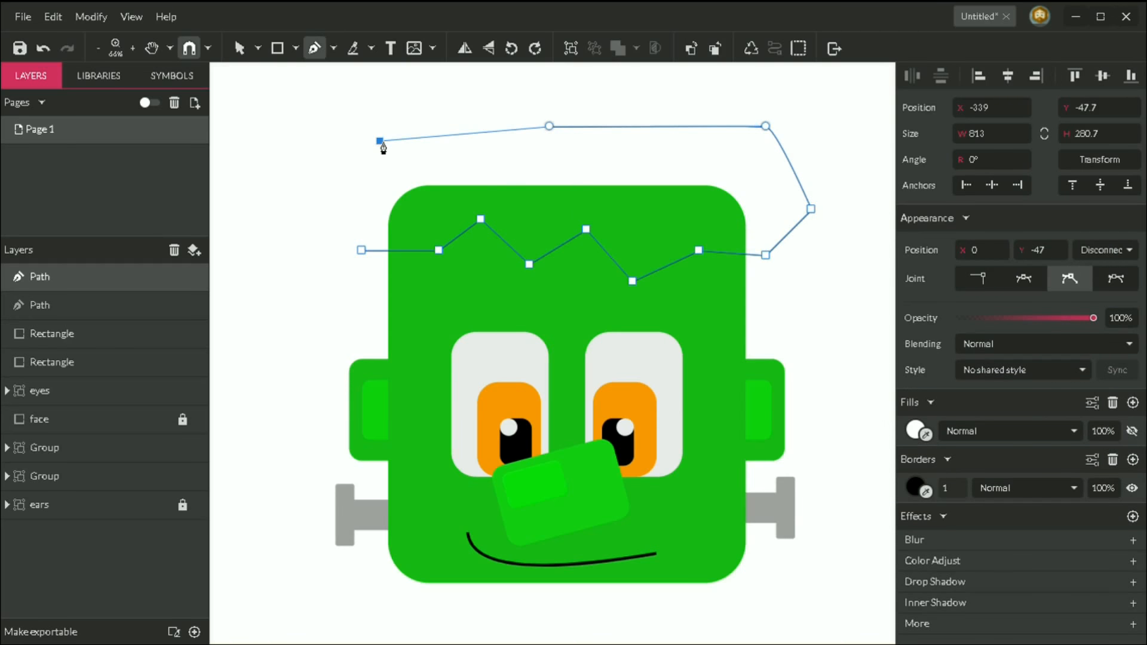
pyautogui.click(361, 250)
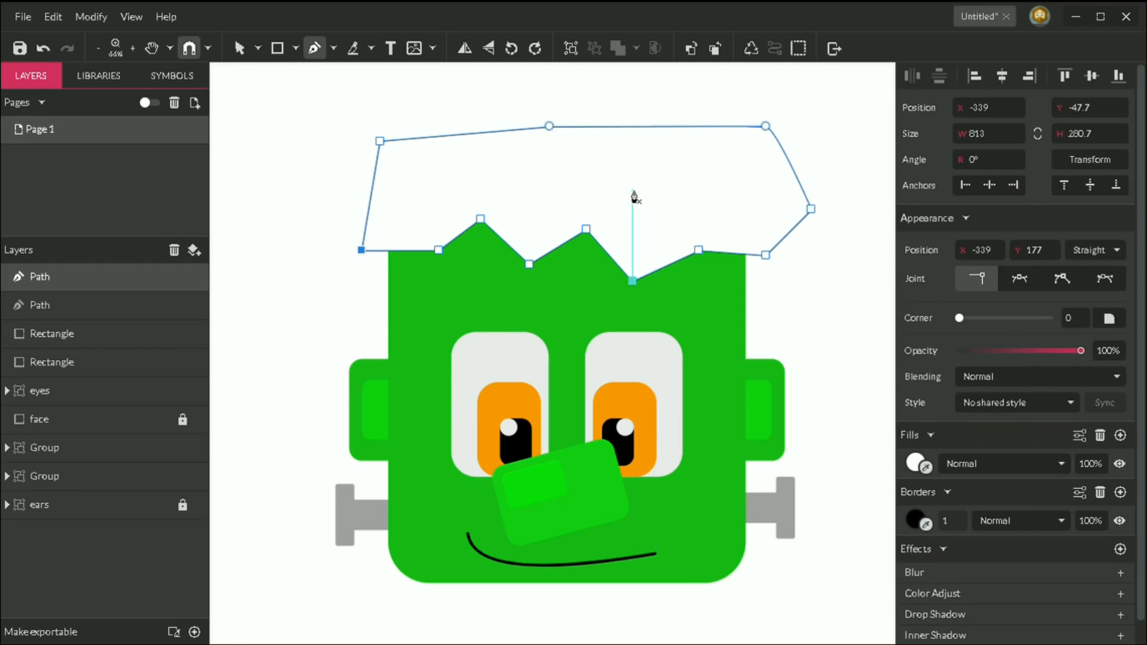
# Fill the closed hair shape with black and remove its border.
pyautogui.press('Escape')
pyautogui.press('Escape')
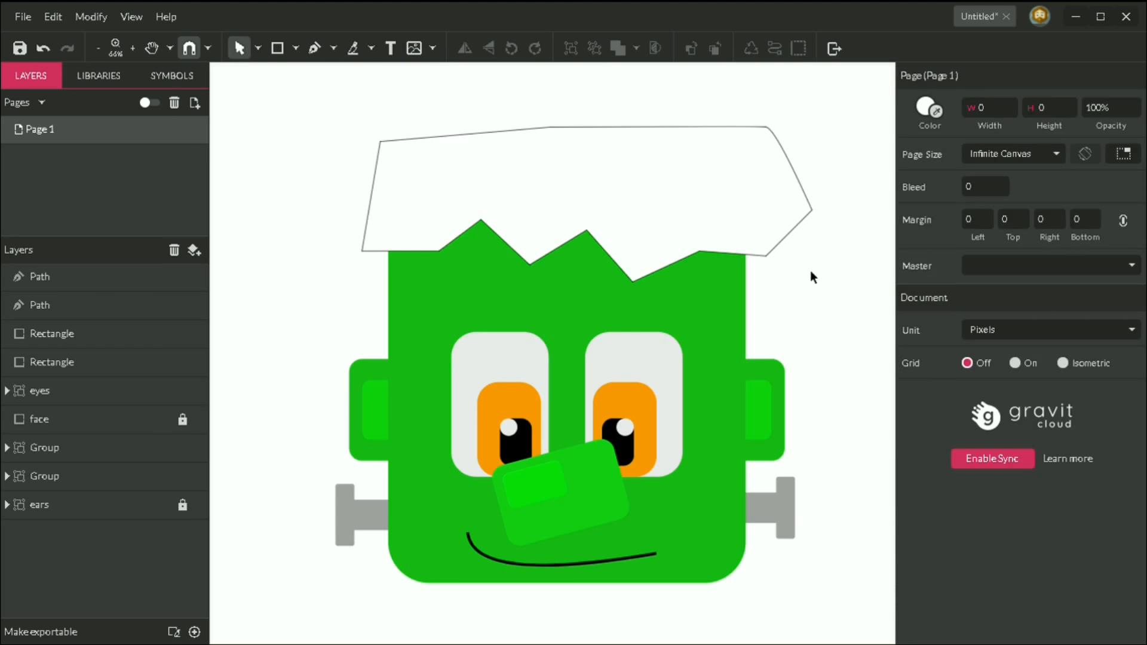
pyautogui.click(718, 171)
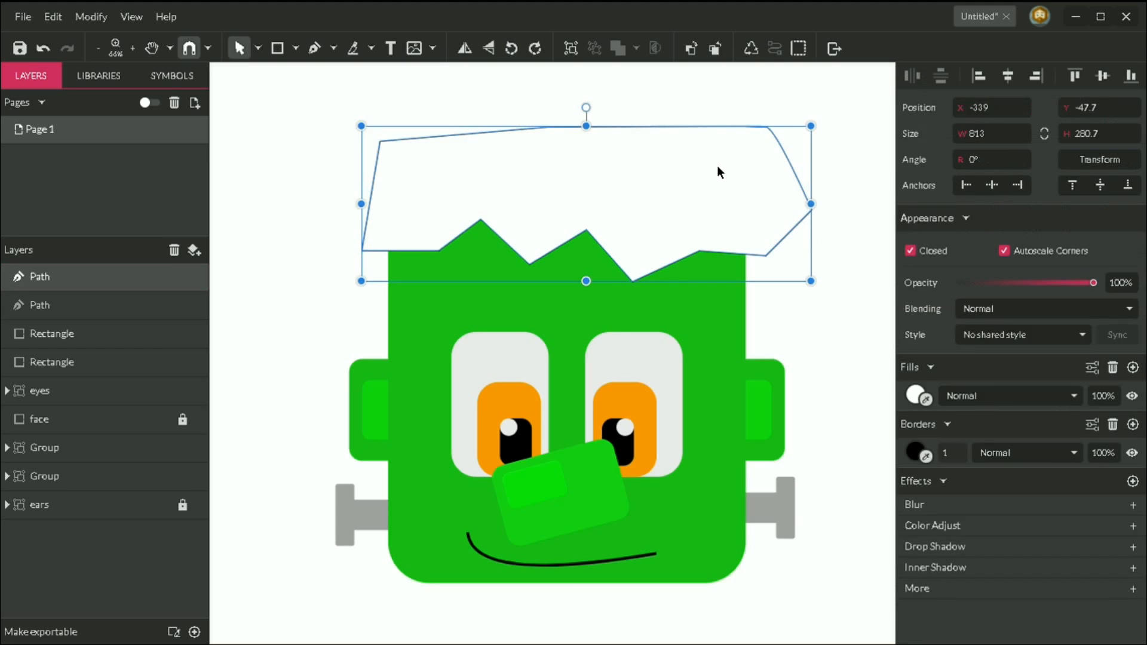
pyautogui.click(916, 395)
pyautogui.click(935, 357)
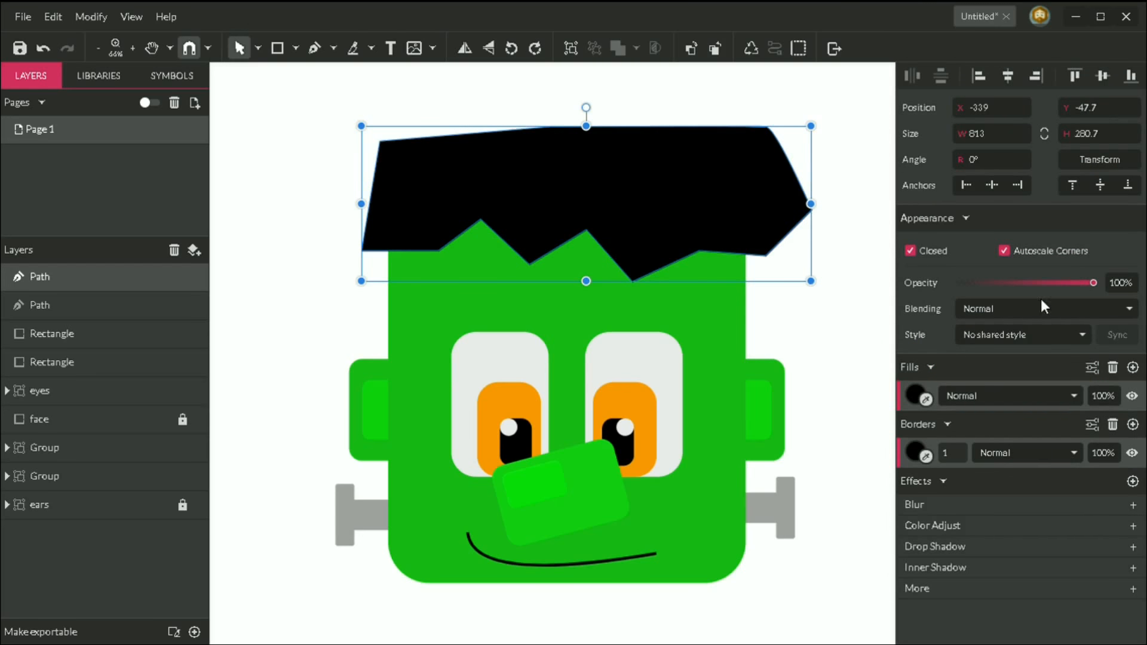
pyautogui.click(1112, 423)
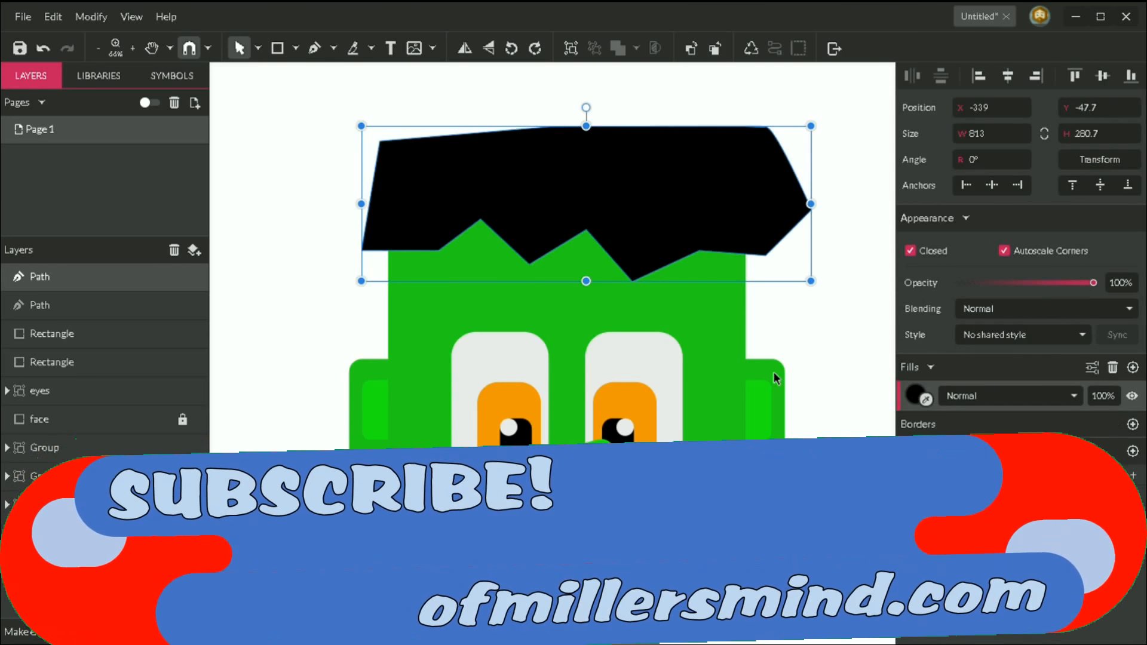
pyautogui.click(323, 206)
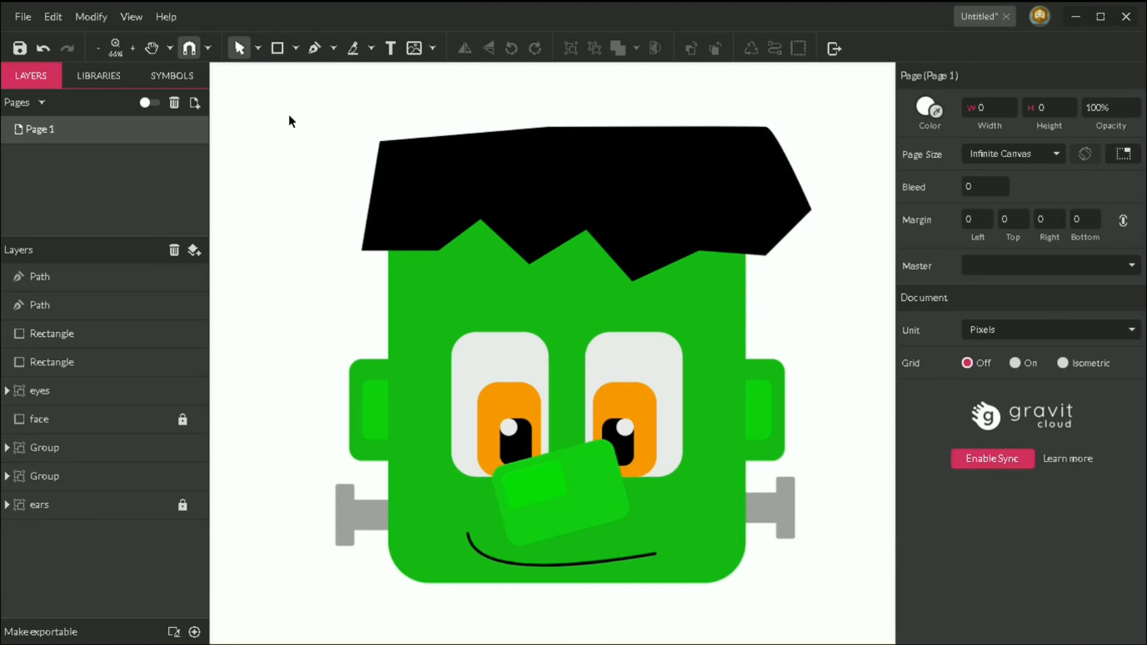
# Bend the straight segments of the hair shape's zigzag lower edge into rounded curves with the Subselect tool.
pyautogui.press('d')
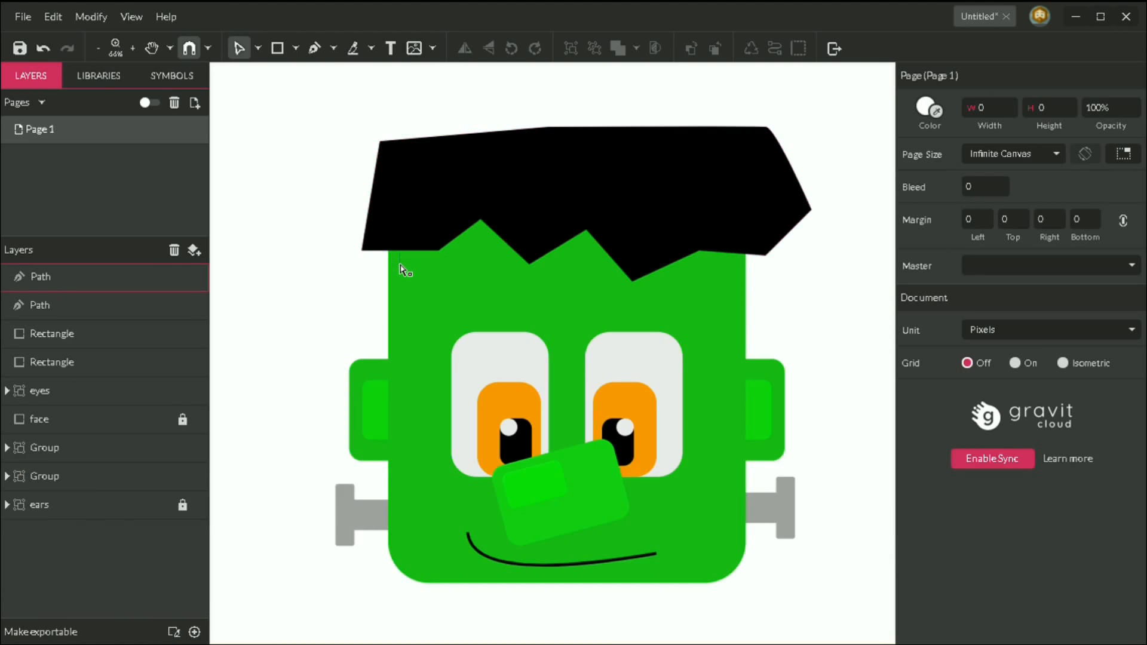
pyautogui.click(409, 219)
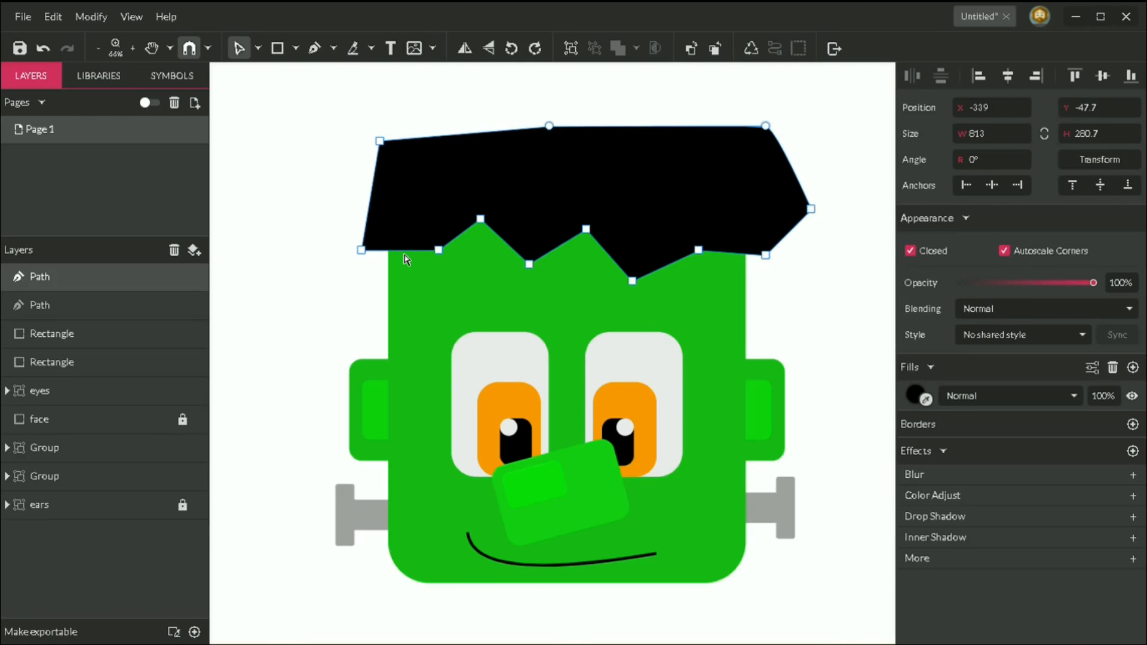
pyautogui.moveTo(406, 258); pyautogui.dragTo(406, 261)
pyautogui.moveTo(463, 239); pyautogui.dragTo(557, 232)
pyautogui.moveTo(612, 269); pyautogui.dragTo(737, 276)
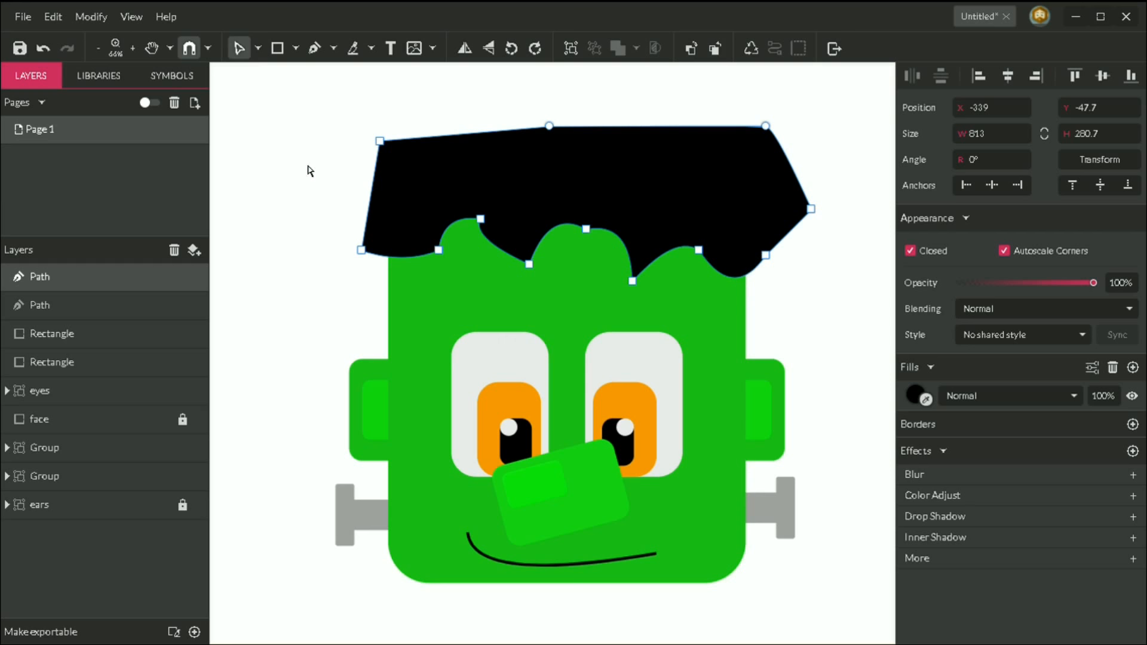
pyautogui.click(251, 166)
pyautogui.press('v')
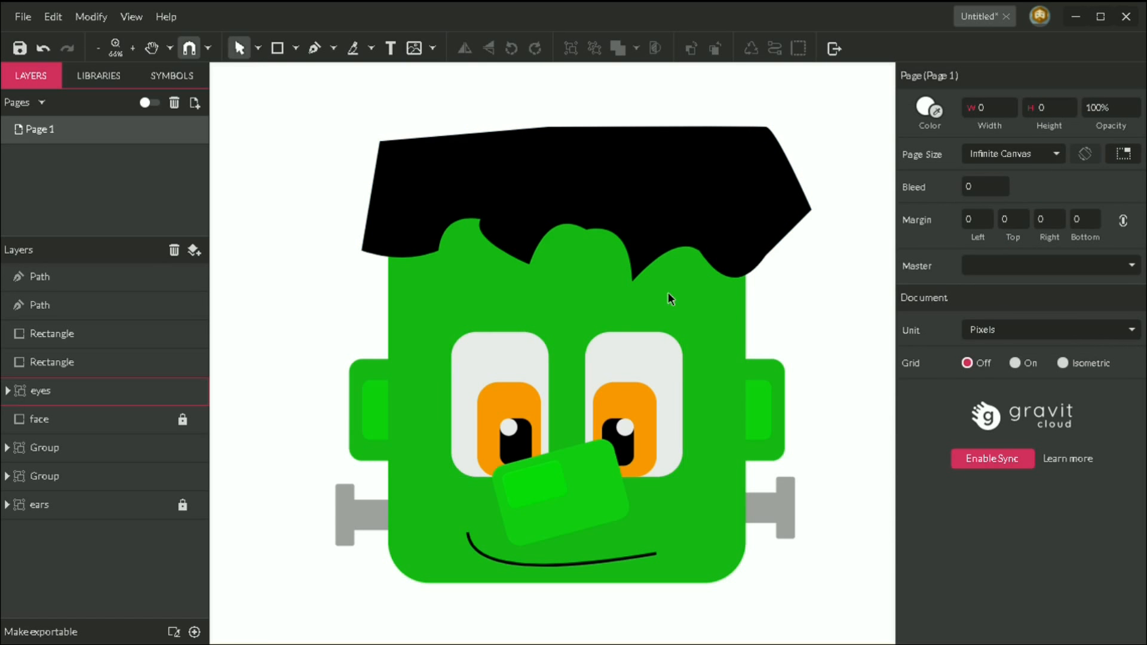
# Move the hair shape about 30 px left and 33 px down, and save the document as funWithFrank.
pyautogui.moveTo(580, 182); pyautogui.dragTo(566, 196)
pyautogui.click(390, 105)
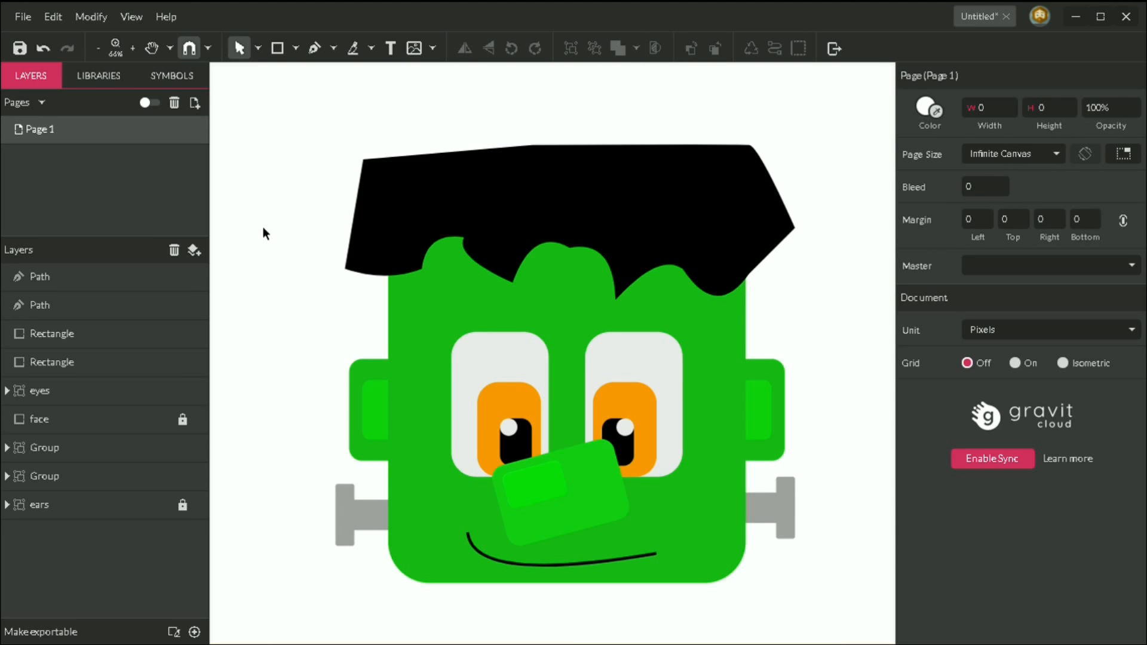
pyautogui.hotkey('ctrl', 'z')
pyautogui.hotkey('ctrl', 'shift', 'z')
pyautogui.click(646, 362)
pyautogui.hotkey('ctrl', 'z')
pyautogui.hotkey('ctrl', 'shift', 'z')
pyautogui.press('Escape')
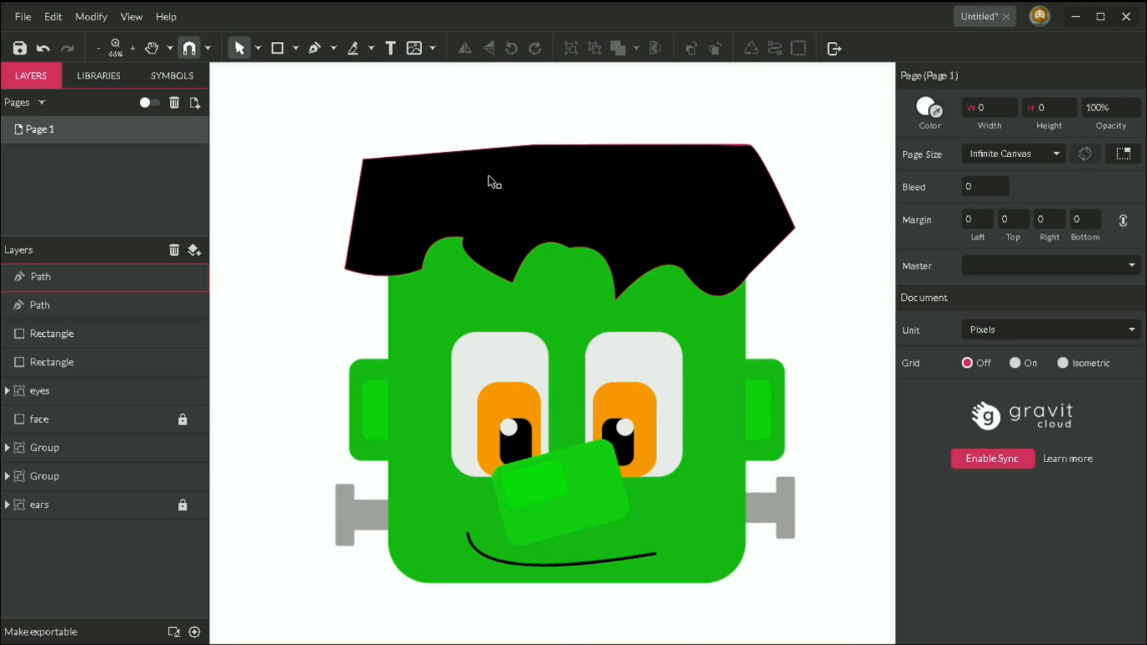
pyautogui.click(25, 16)
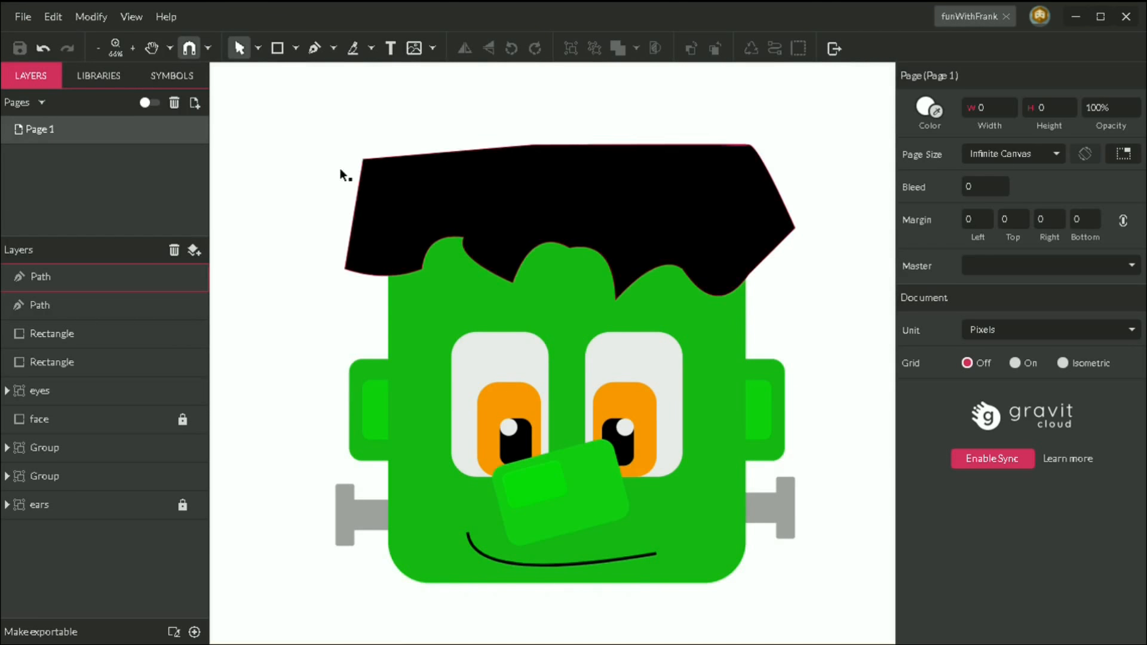
# Lower the hairline's middle anchor point slightly, to Y 191, and save the document.
pyautogui.click(540, 222)
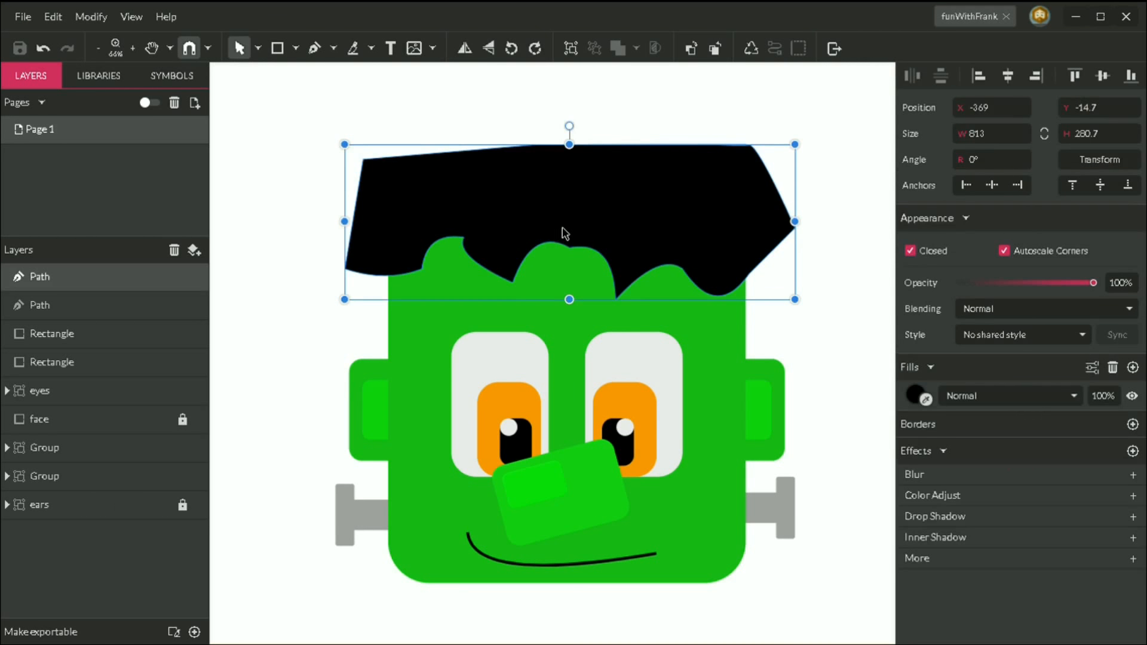
pyautogui.doubleClick(578, 238)
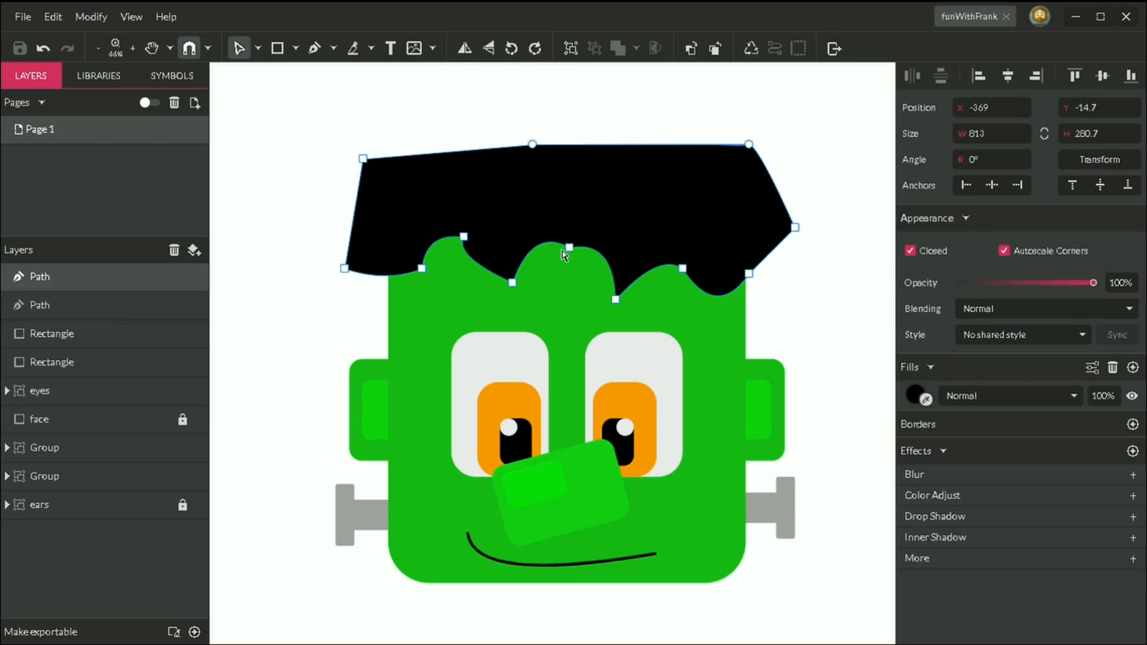
pyautogui.moveTo(570, 252); pyautogui.dragTo(572, 259)
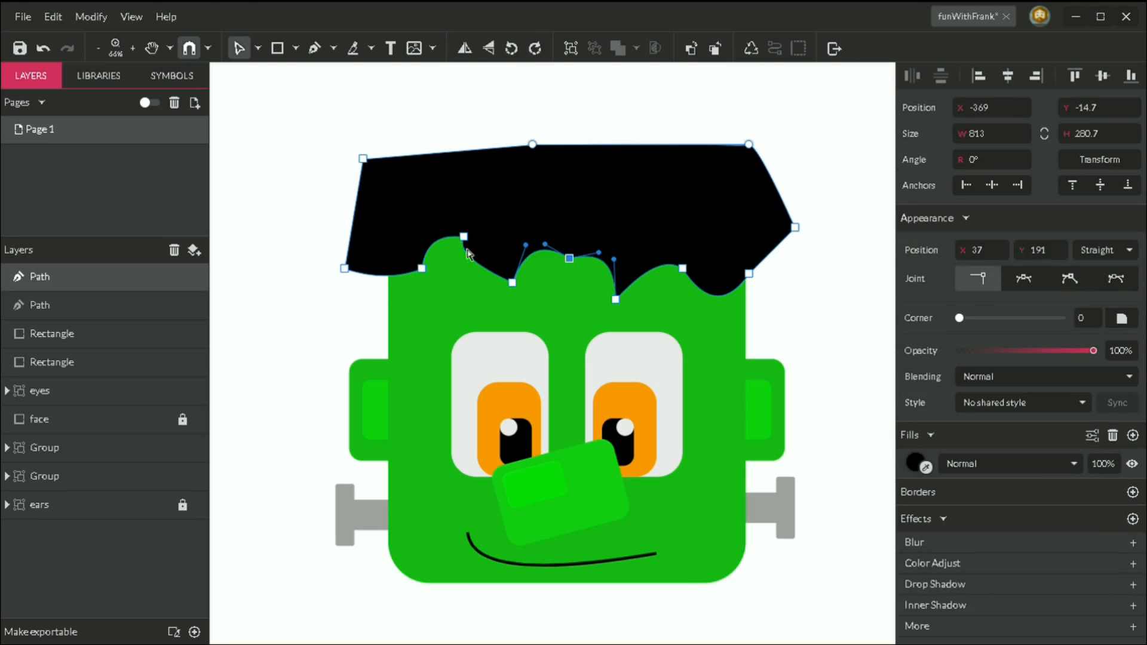
pyautogui.click(299, 180)
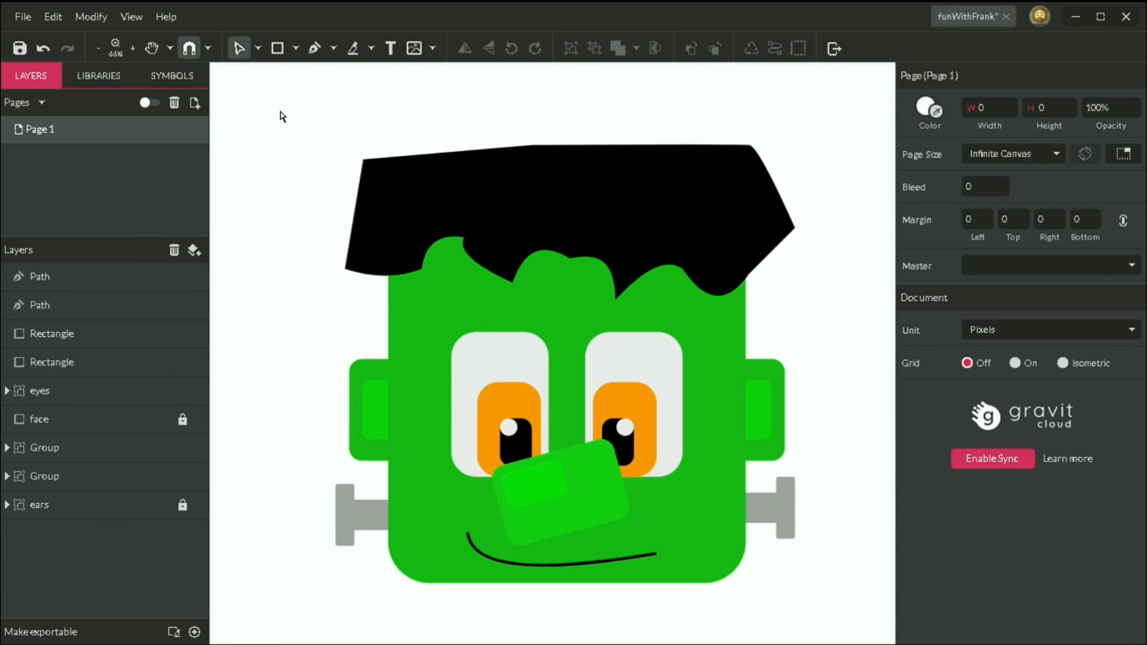
pyautogui.click(21, 48)
pyautogui.click(500, 212)
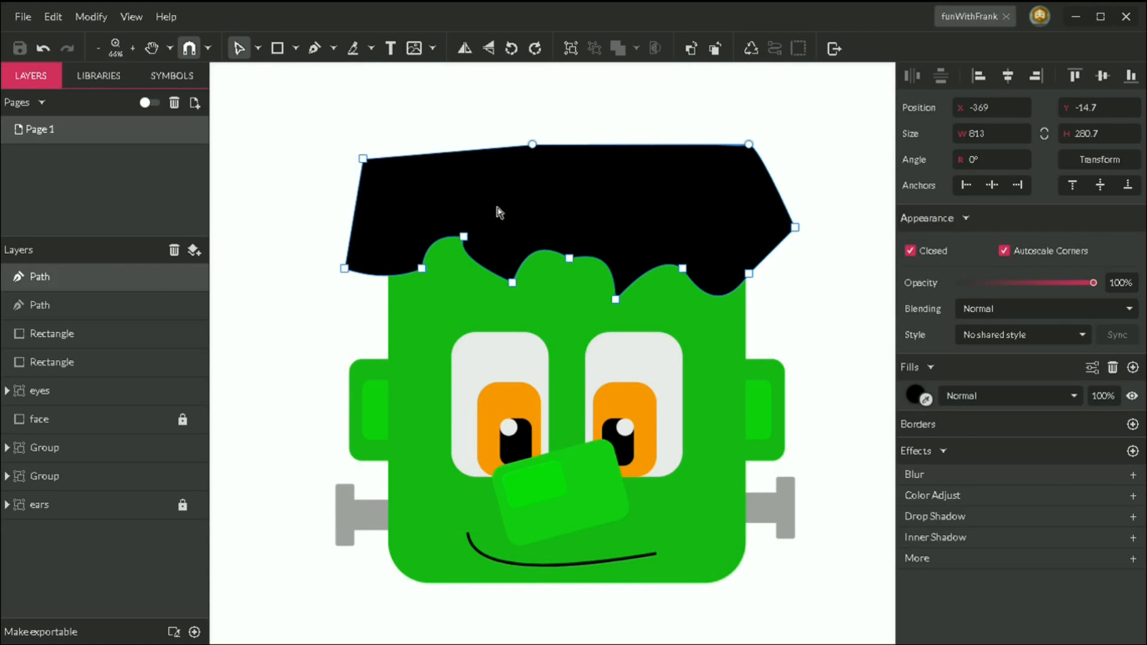
pyautogui.moveTo(500, 212); pyautogui.dragTo(391, 330)
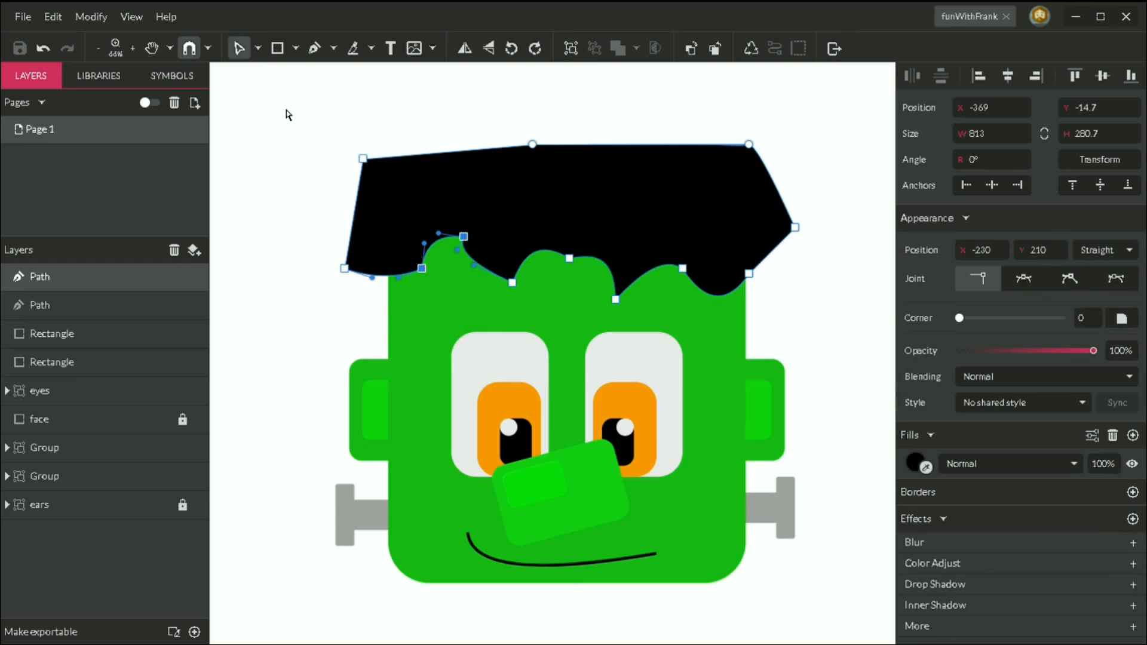
pyautogui.press('Escape')
pyautogui.press('Escape')
# Move the black hair shape off the head to the empty area below and right of the face.
pyautogui.moveTo(479, 182); pyautogui.dragTo(795, 623)
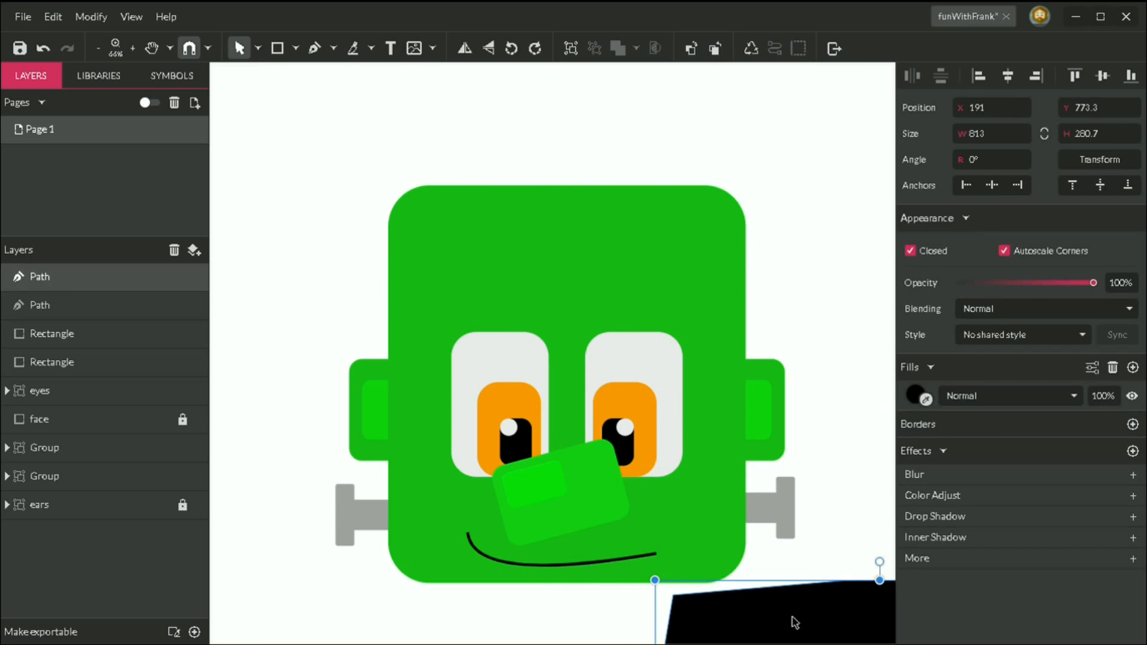
pyautogui.click(432, 48)
pyautogui.click(364, 123)
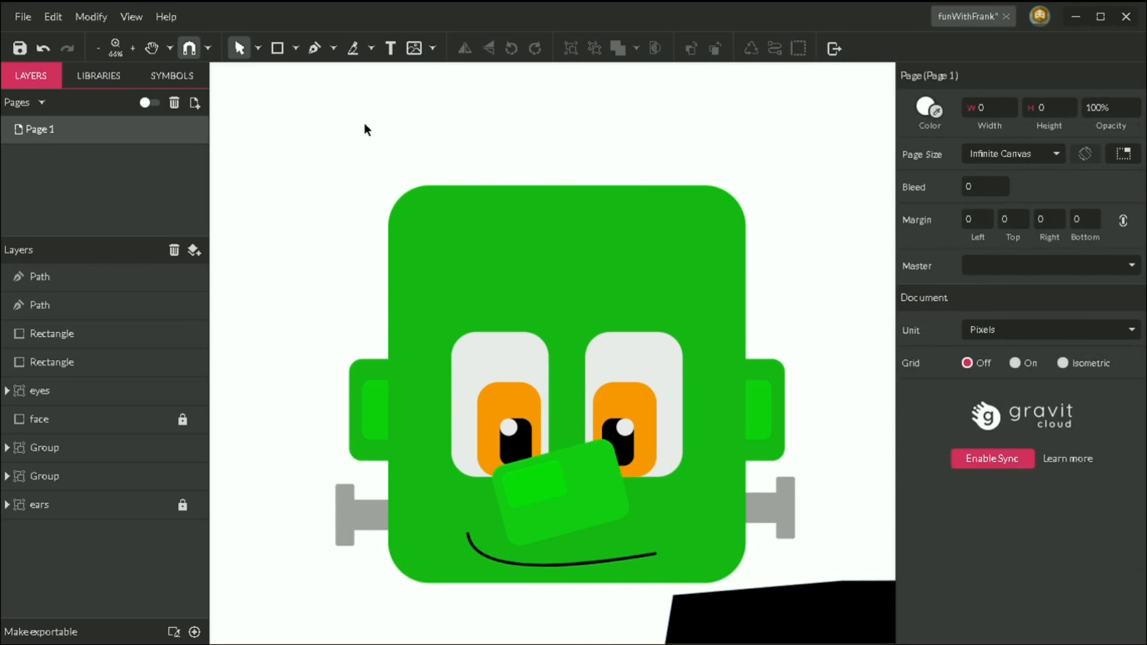
# Draw a light-grey rectangle with corner 17 over the head's upper-left corner and lengthen it to about 118 by 327 px.
pyautogui.click(279, 48)
pyautogui.moveTo(335, 173)
pyautogui.mouseDown()
pyautogui.moveTo(410, 289)
pyautogui.moveTo(401, 278)
pyautogui.mouseUp()
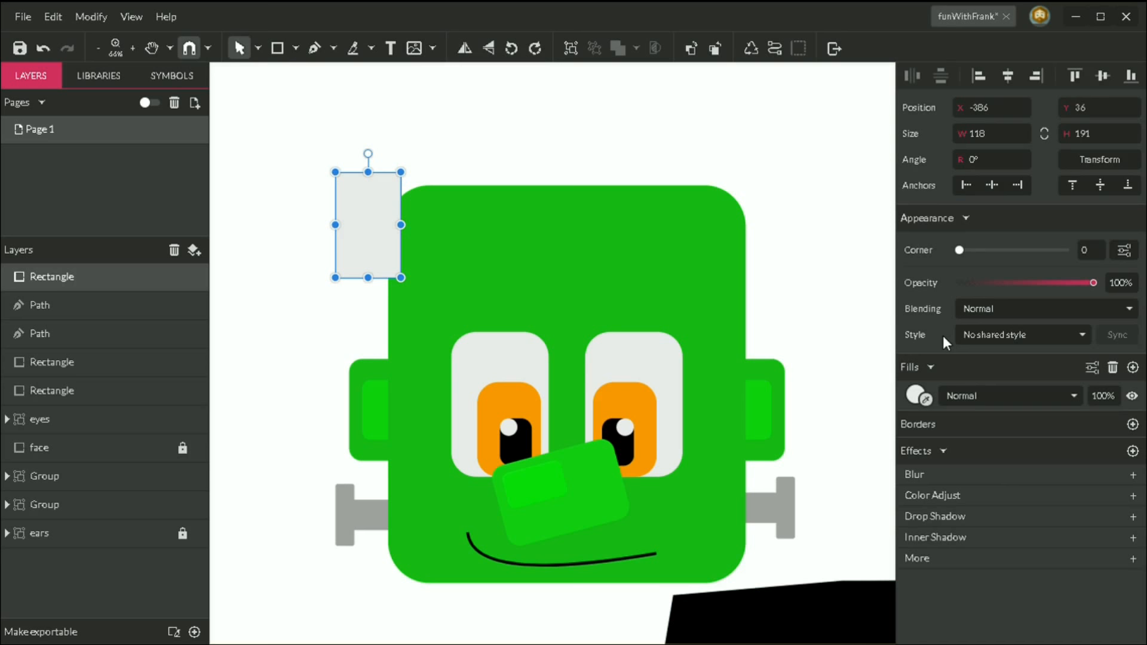
pyautogui.click(989, 249)
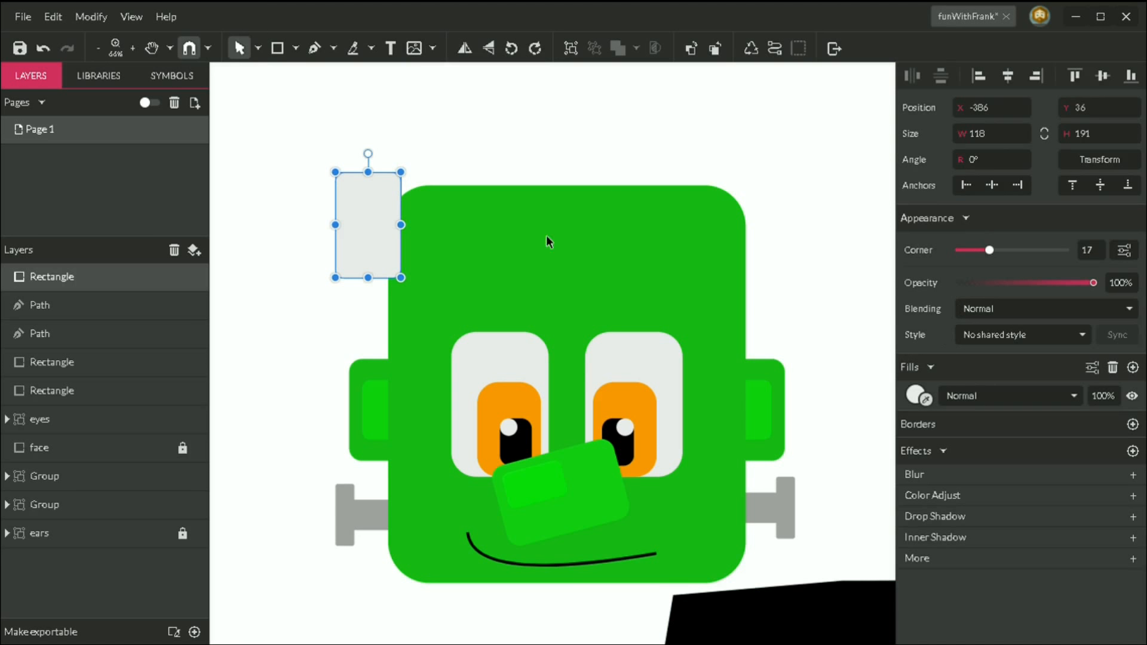
pyautogui.moveTo(364, 221); pyautogui.dragTo(408, 205)
pyautogui.moveTo(412, 257); pyautogui.dragTo(405, 324)
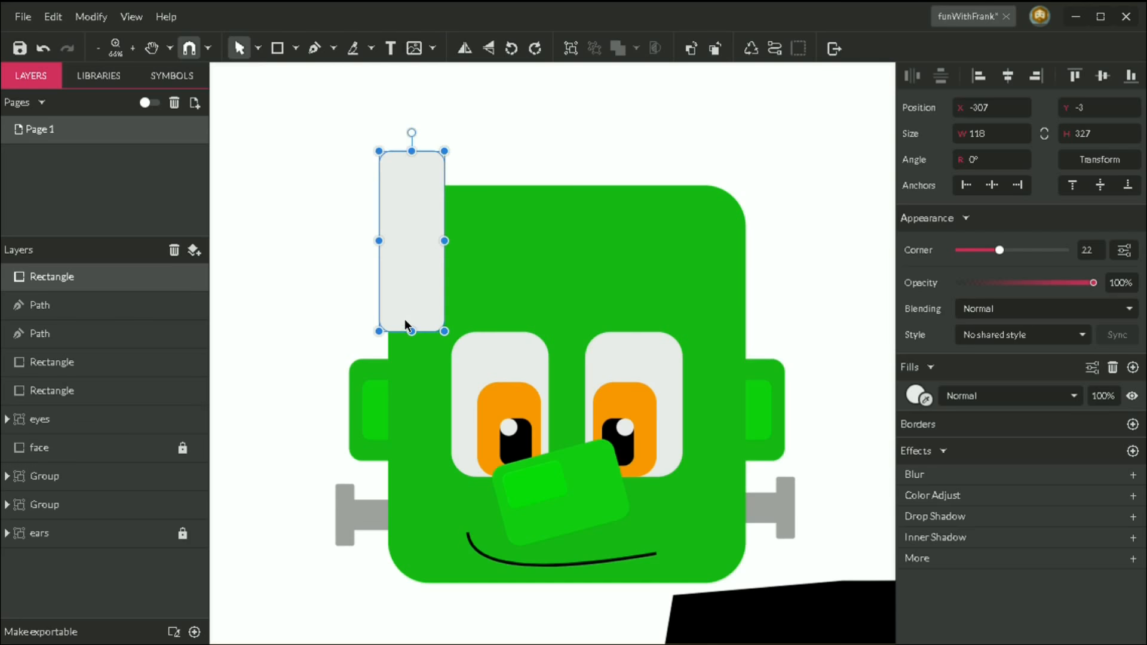
# Duplicate the grey strip into a row of six side by side across the top of the head at staggered heights.
pyautogui.click(411, 266)
pyautogui.keyDown('alt'); pyautogui.click(405, 189); pyautogui.keyUp('alt')
pyautogui.click(411, 219)
pyautogui.moveTo(413, 238); pyautogui.dragTo(737, 267)
pyautogui.click(824, 258)
# Rotate the third hair strip from the left to -15° and widen it slightly toward its left side.
pyautogui.click(551, 178)
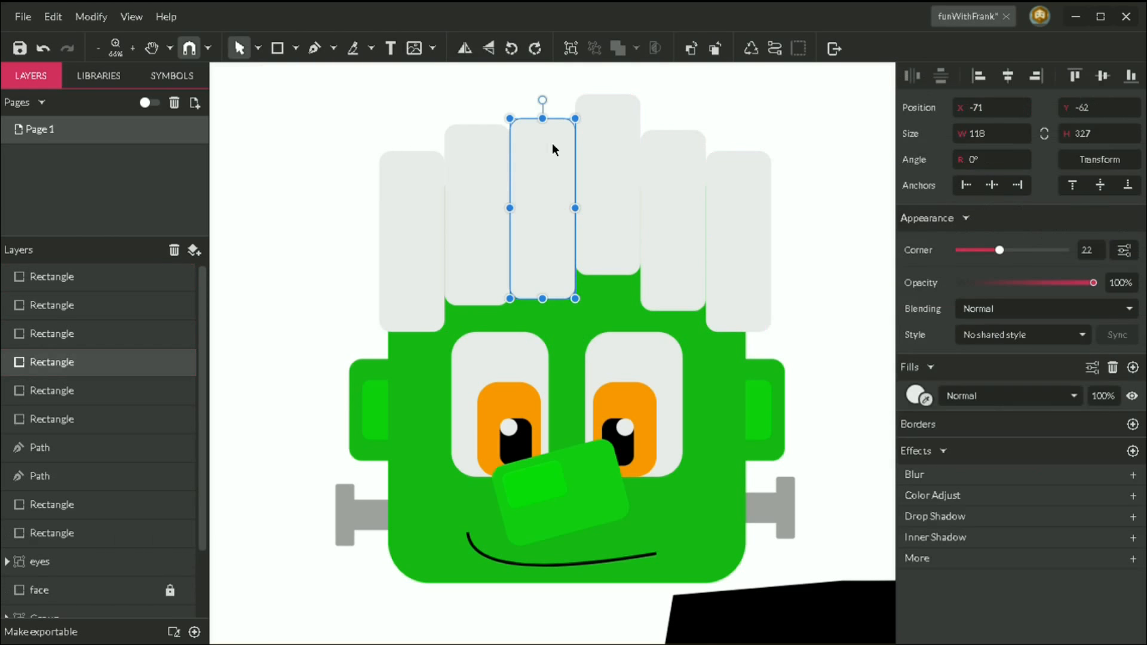
pyautogui.moveTo(546, 103); pyautogui.dragTo(568, 112)
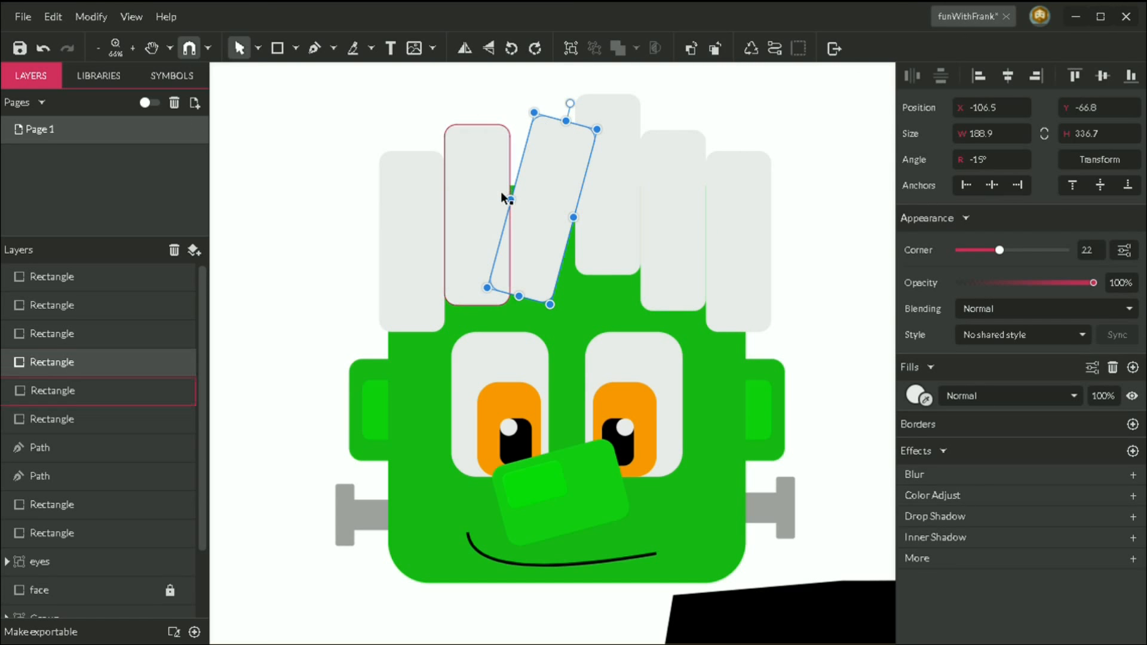
pyautogui.moveTo(511, 200); pyautogui.dragTo(505, 187)
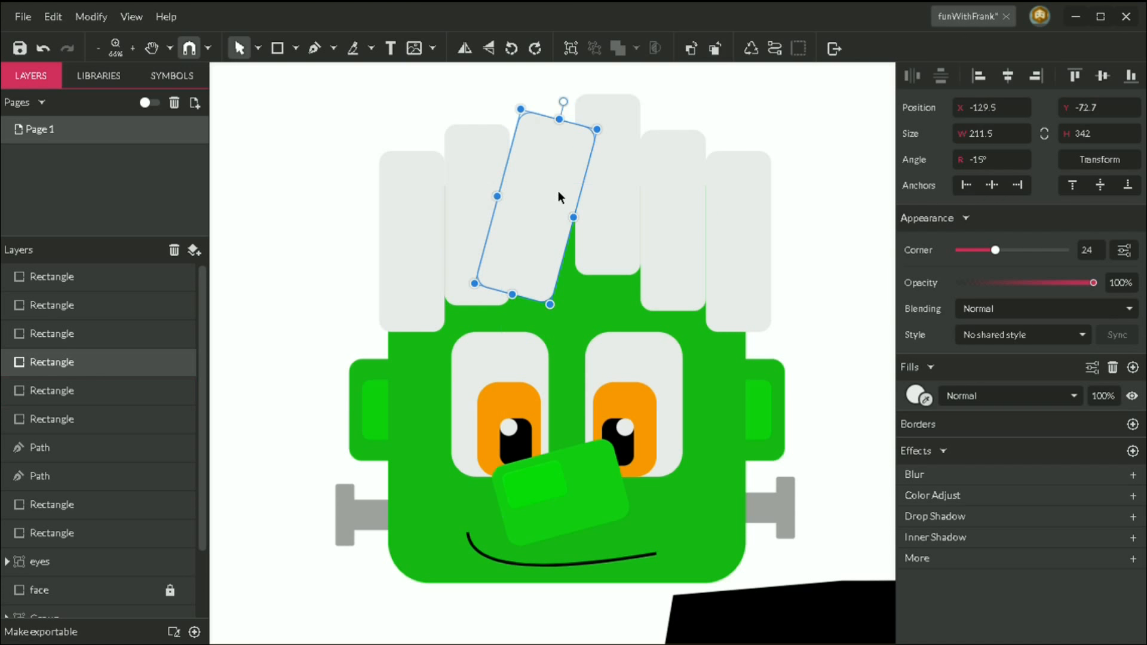
pyautogui.click(322, 169)
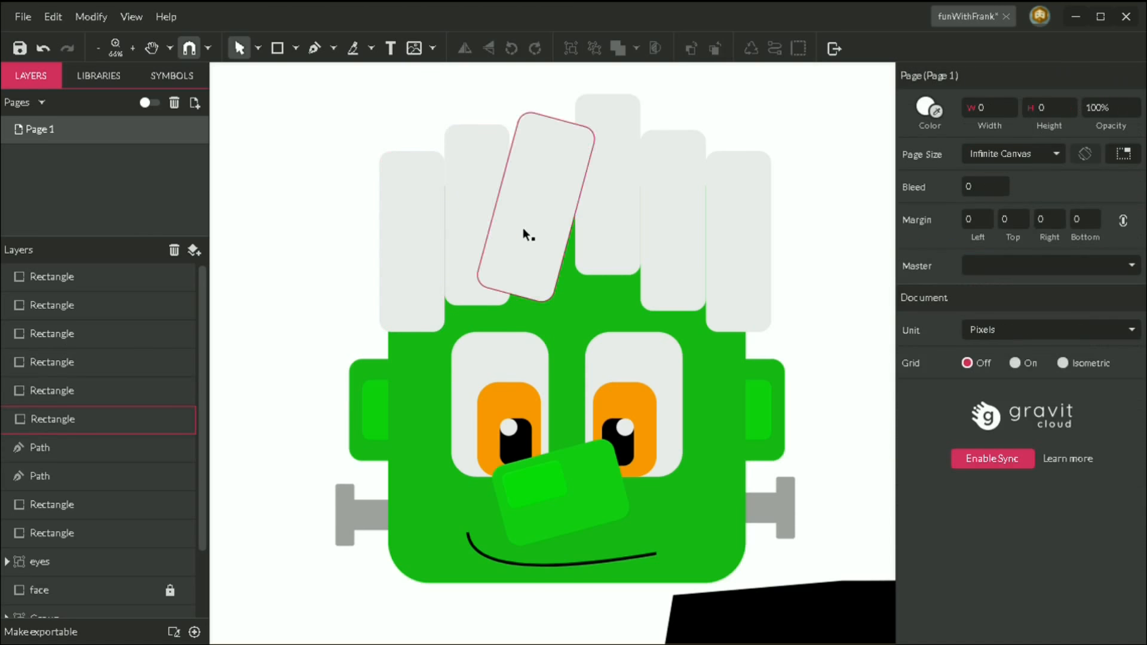
# Tilt the fifth hair strip from the left the opposite way and widen it slightly toward its right side.
pyautogui.click(669, 237)
pyautogui.moveTo(679, 120); pyautogui.dragTo(655, 119)
pyautogui.moveTo(707, 213); pyautogui.dragTo(728, 194)
pyautogui.click(772, 180)
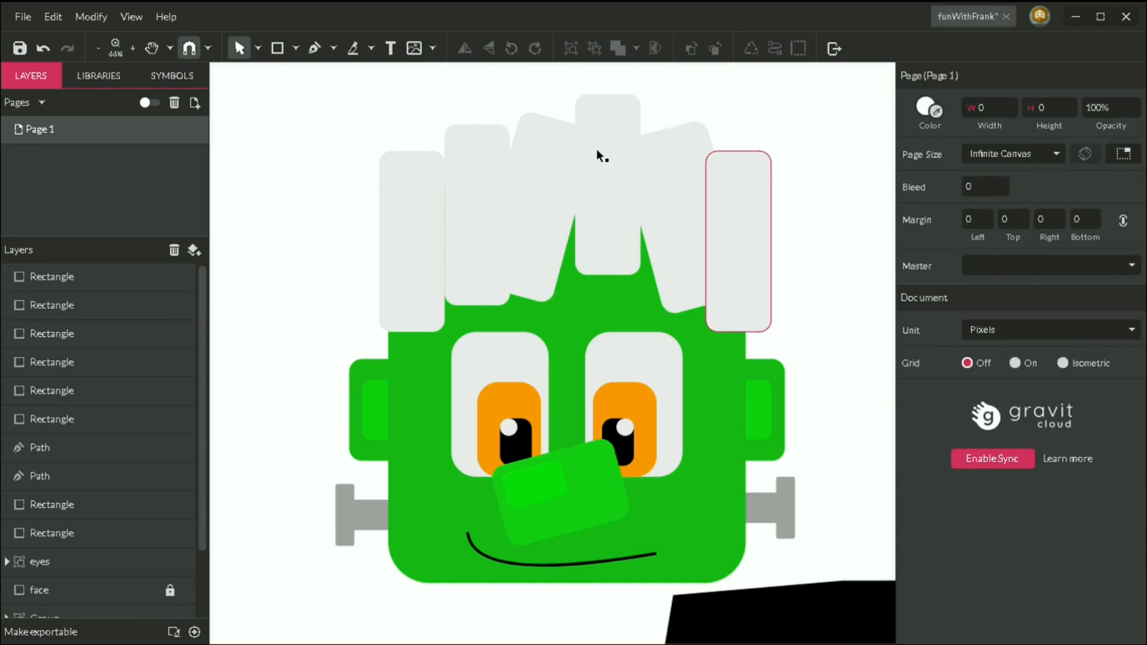
# Select all six hair strips together and fill them with black.
pyautogui.moveTo(315, 120); pyautogui.dragTo(786, 202)
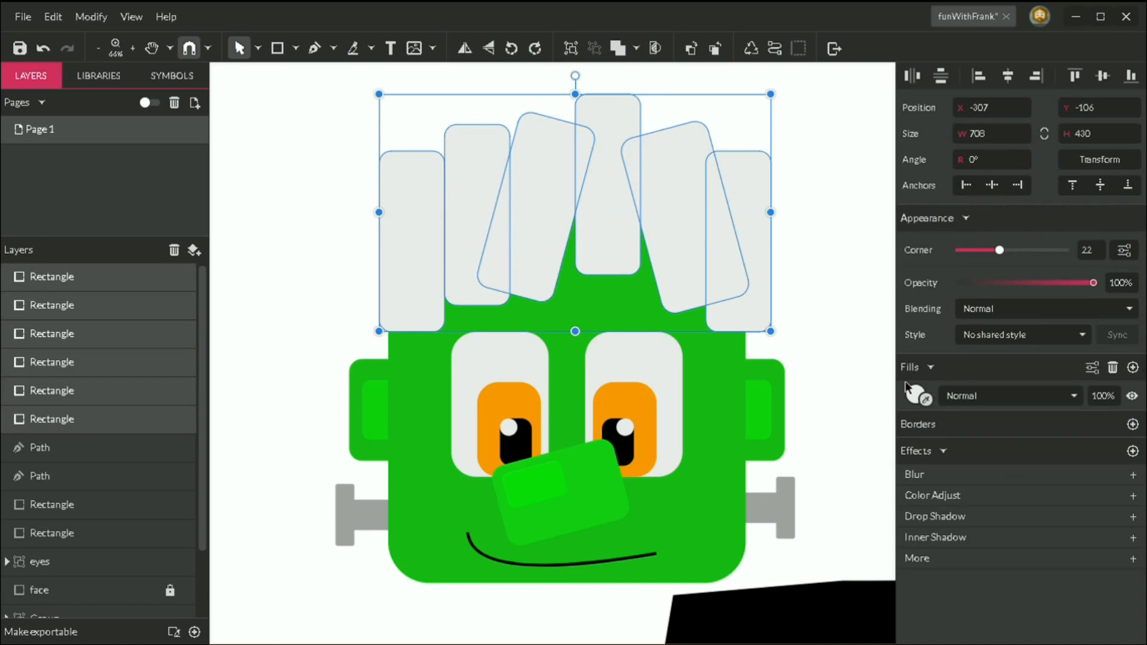
pyautogui.click(916, 395)
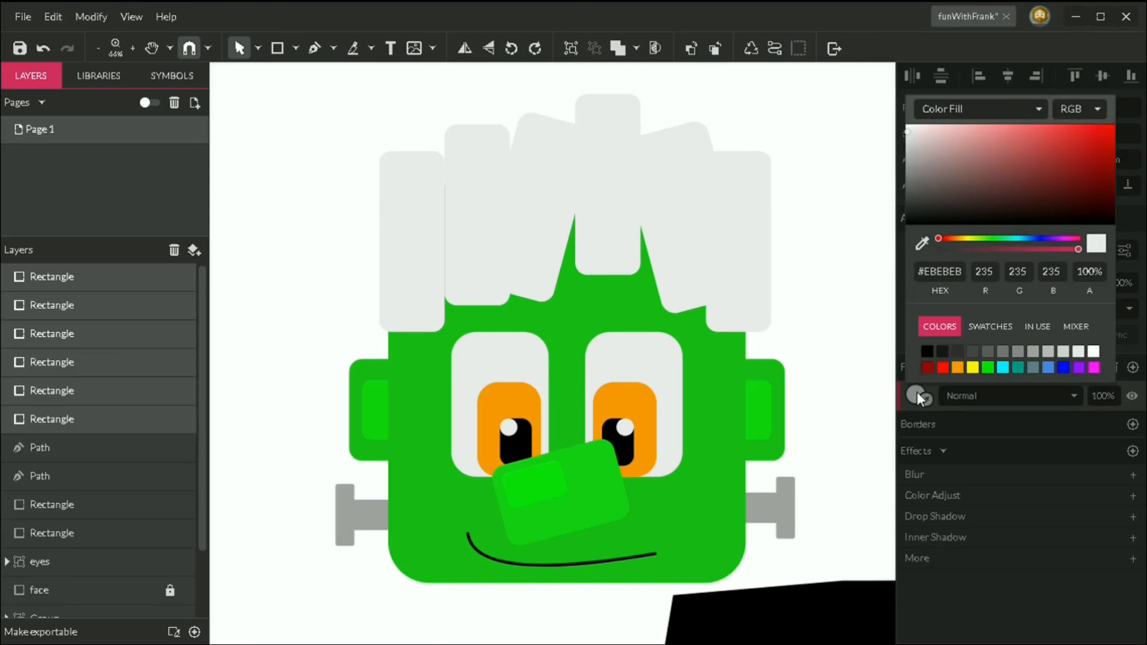
pyautogui.click(926, 352)
pyautogui.click(792, 258)
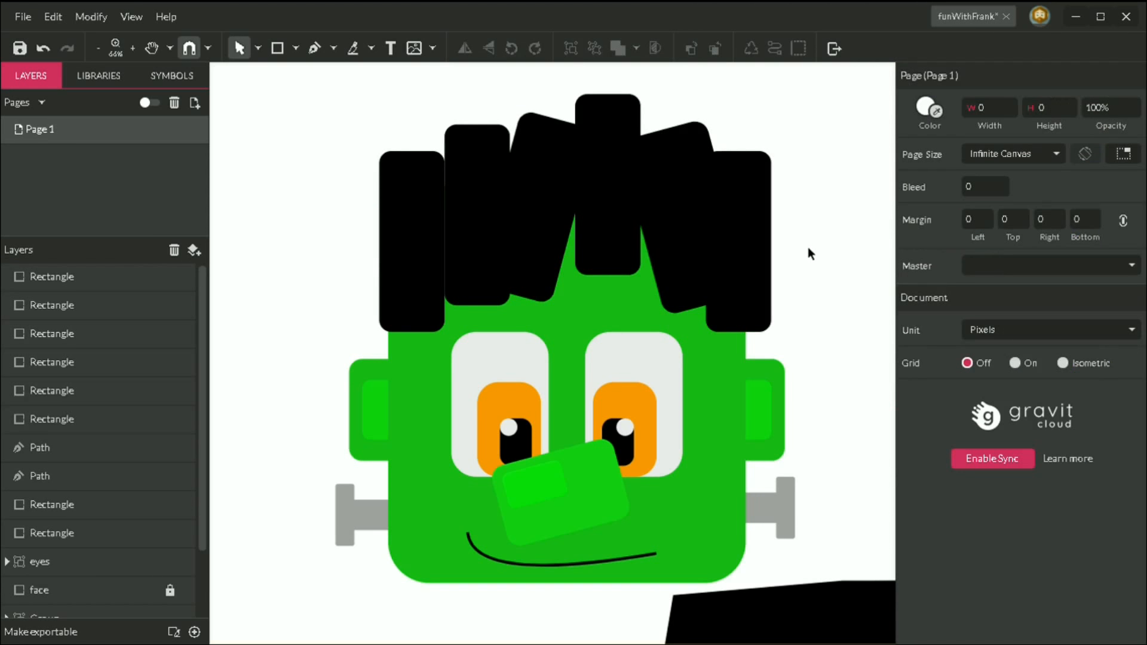
# Unlock the face layer and clip the six black hair strips inside the face's rounded shape.
pyautogui.moveTo(294, 101); pyautogui.dragTo(817, 273)
pyautogui.click(222, 218)
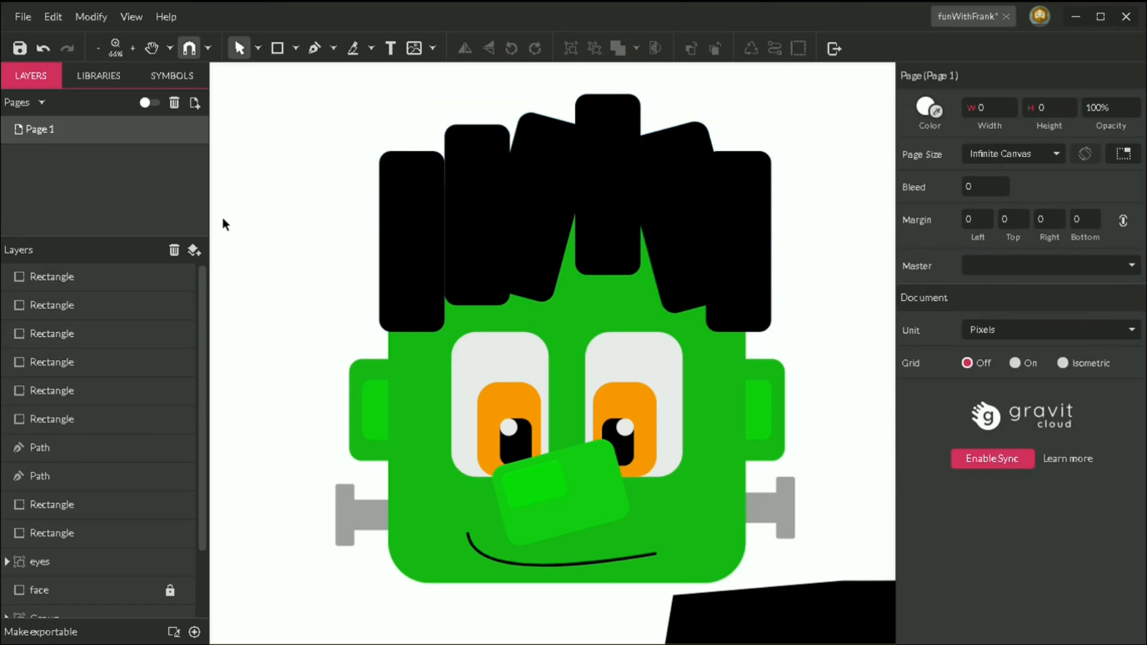
pyautogui.click(171, 591)
pyautogui.moveTo(321, 113); pyautogui.dragTo(830, 272)
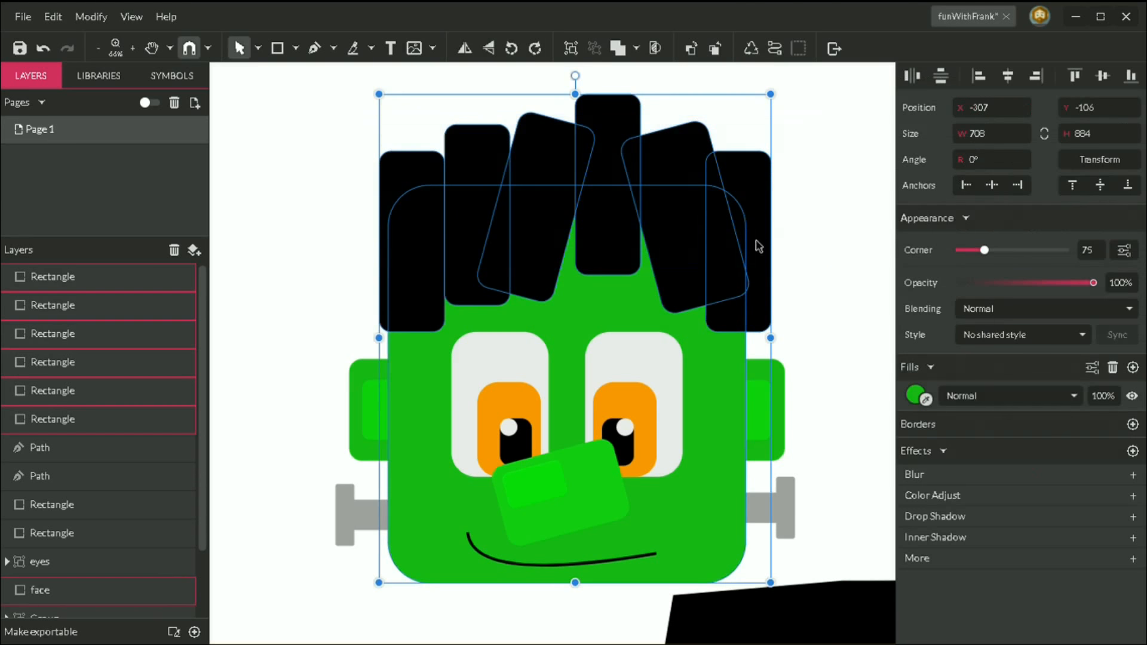
pyautogui.click(655, 50)
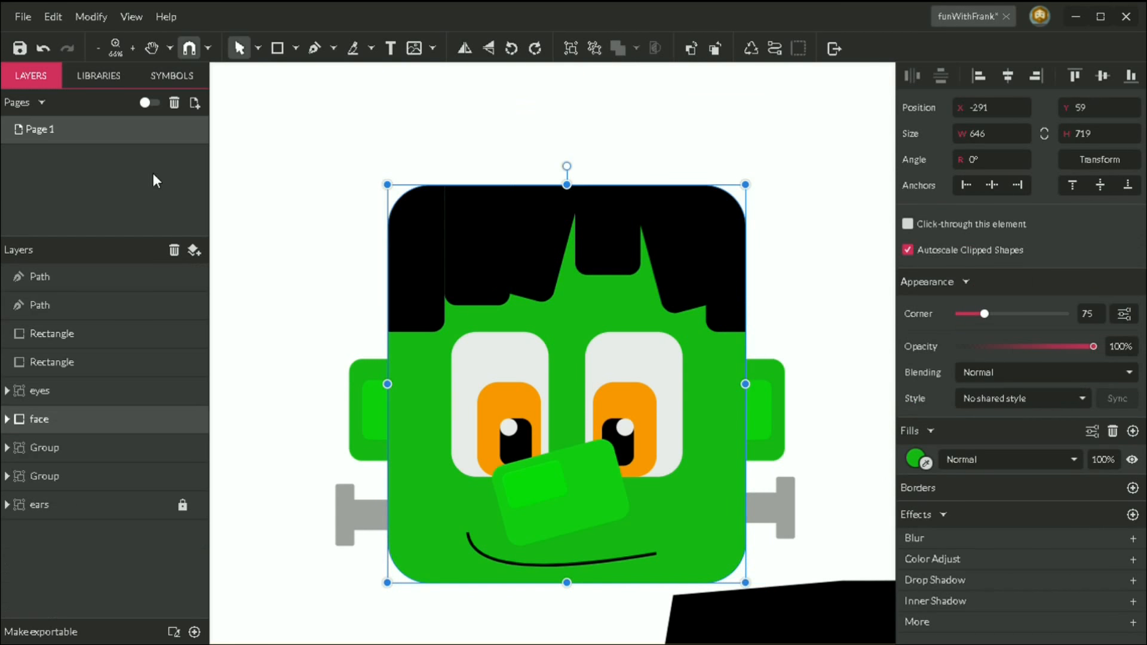
pyautogui.click(250, 156)
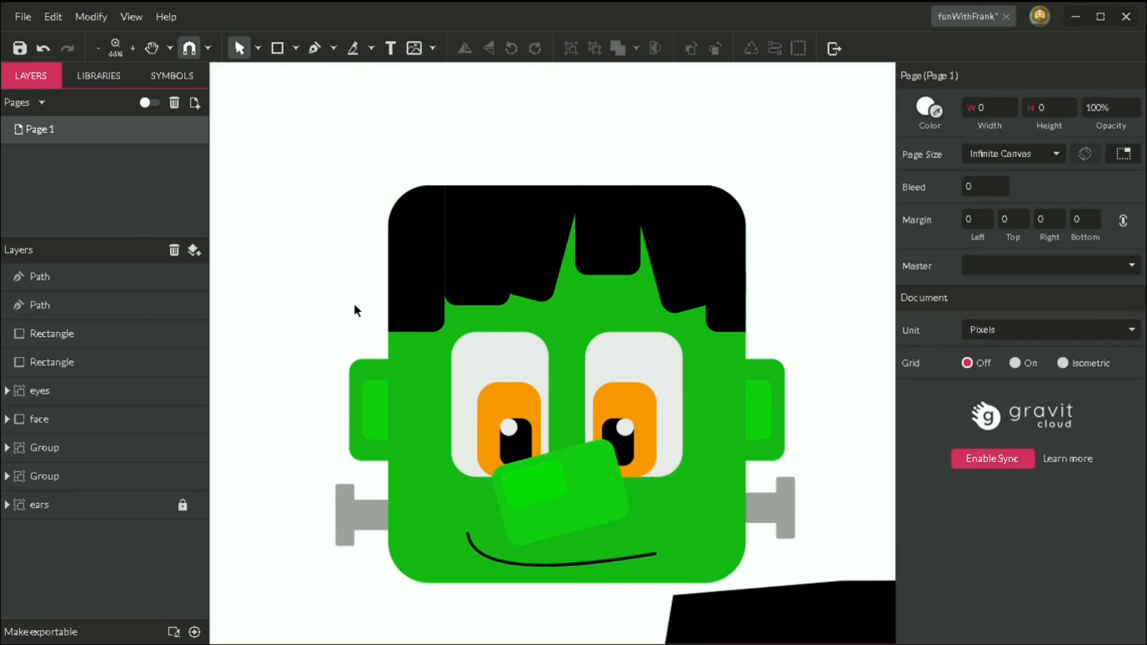
# Undo the clipping, then rotate the leftmost hair strip to -15° and widen it to overlap its neighbour.
pyautogui.hotkey('ctrl', 'z')
pyautogui.press('Escape')
pyautogui.click(428, 247)
pyautogui.moveTo(447, 242)
pyautogui.mouseDown()
pyautogui.moveTo(463, 243)
pyautogui.moveTo(452, 242)
pyautogui.mouseUp()
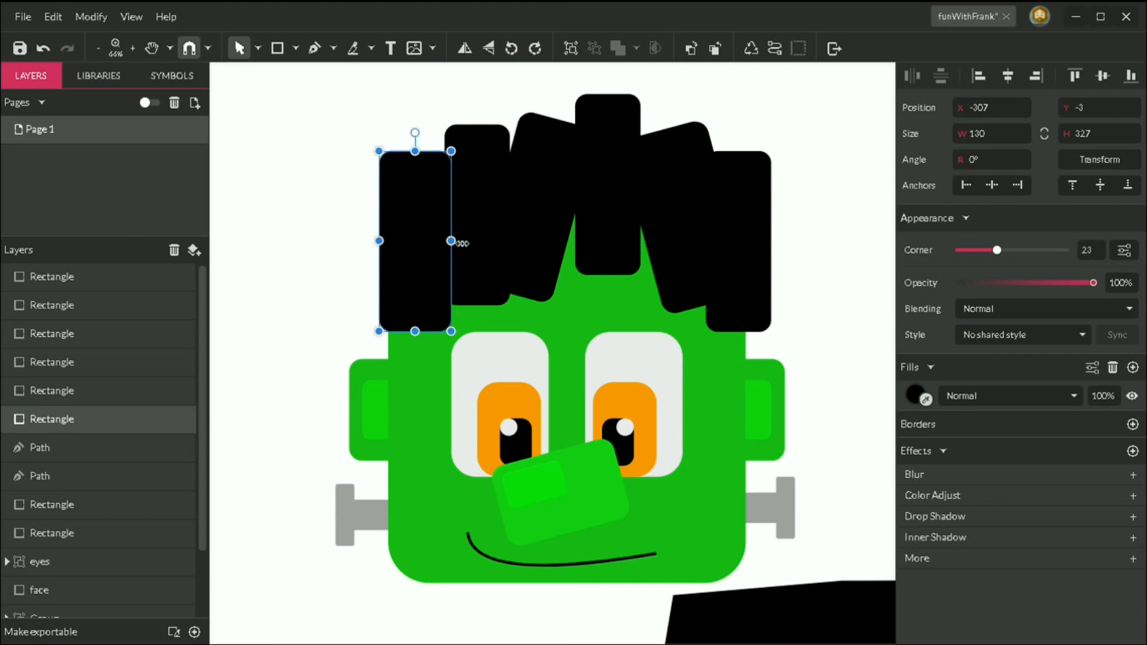
pyautogui.moveTo(430, 145); pyautogui.dragTo(443, 168)
pyautogui.moveTo(449, 251); pyautogui.dragTo(461, 257)
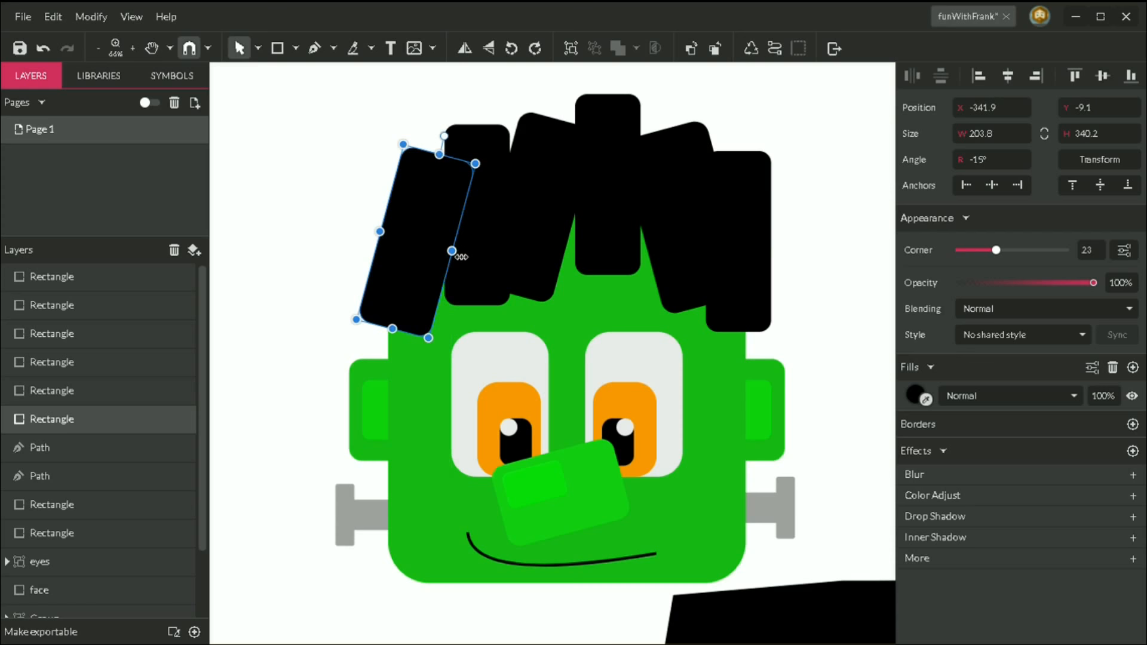
pyautogui.click(780, 234)
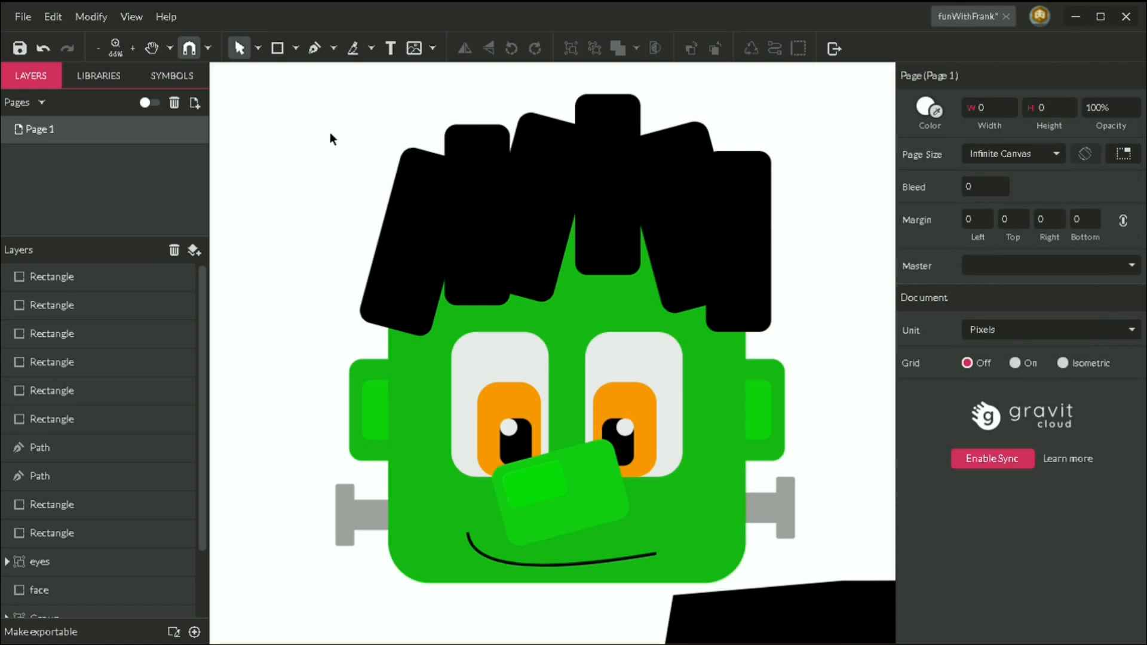
# Select the face with the six adjusted hair strips and clip the strips inside the face shape again.
pyautogui.moveTo(304, 79); pyautogui.dragTo(795, 280)
pyautogui.click(656, 48)
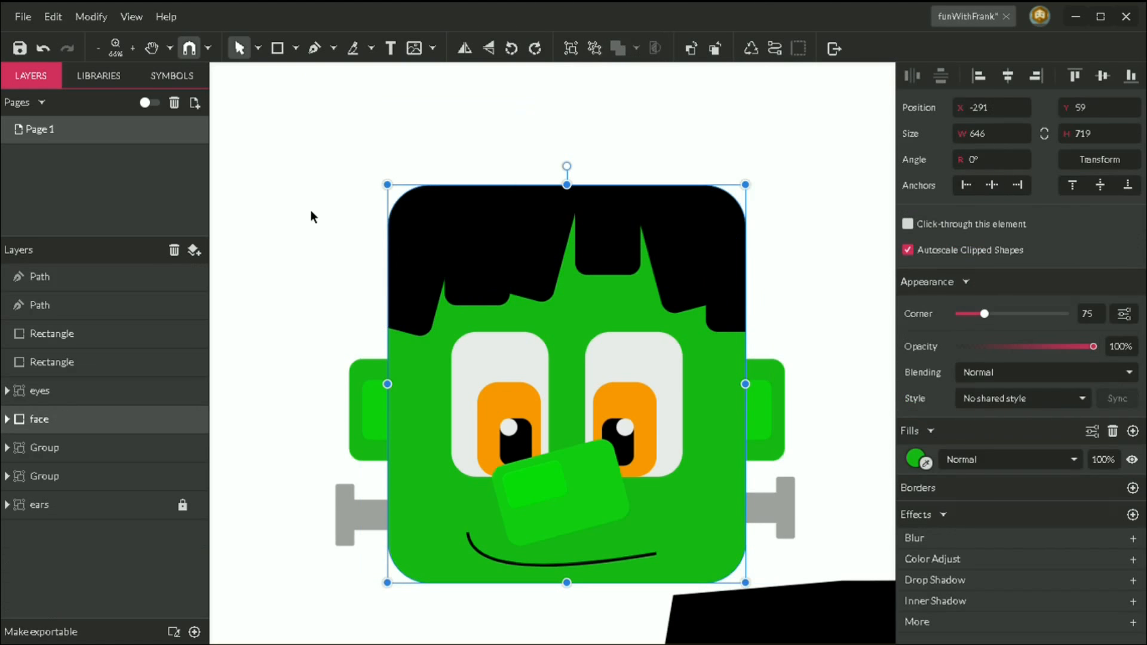
pyautogui.click(292, 263)
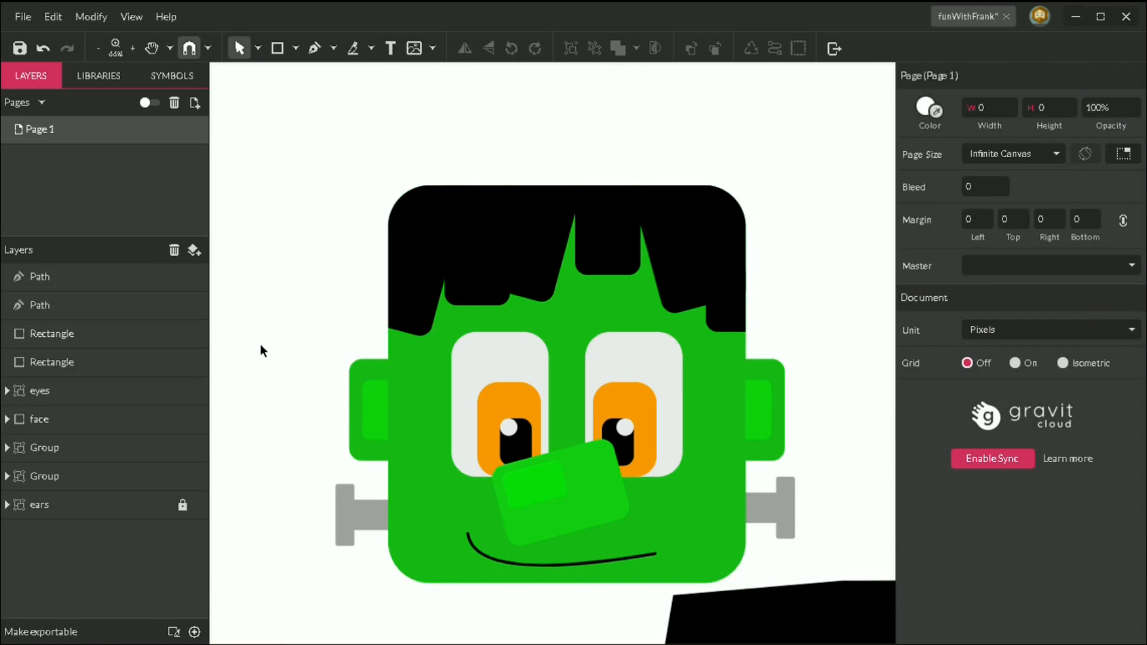
# Draw a rectangle about 206 × 67 px beside the head, with corner radius 11 and a black fill.
pyautogui.scroll(-2, 282, 337)
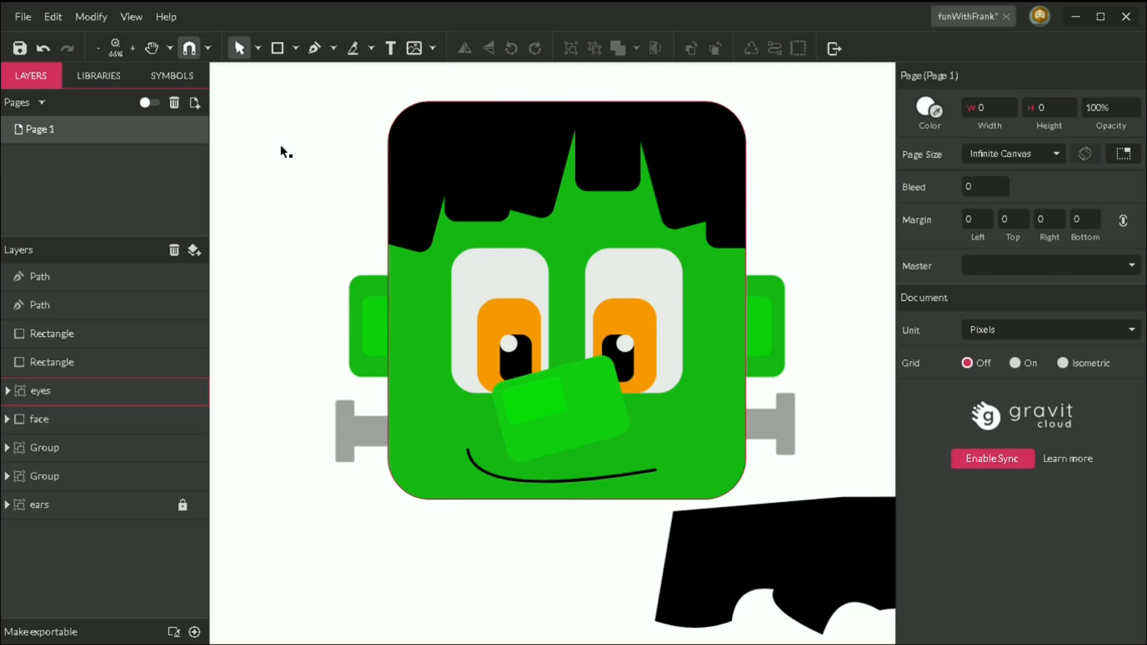
pyautogui.click(277, 48)
pyautogui.moveTo(287, 199)
pyautogui.mouseDown()
pyautogui.moveTo(405, 246)
pyautogui.moveTo(402, 236)
pyautogui.mouseUp()
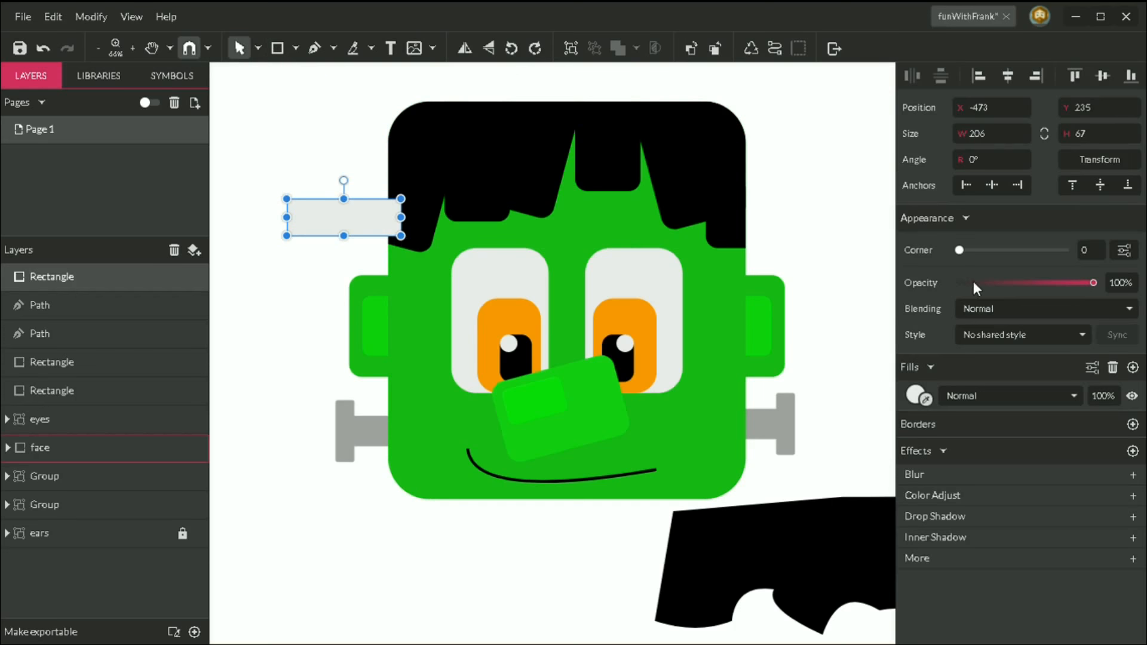
pyautogui.moveTo(959, 250); pyautogui.dragTo(997, 251)
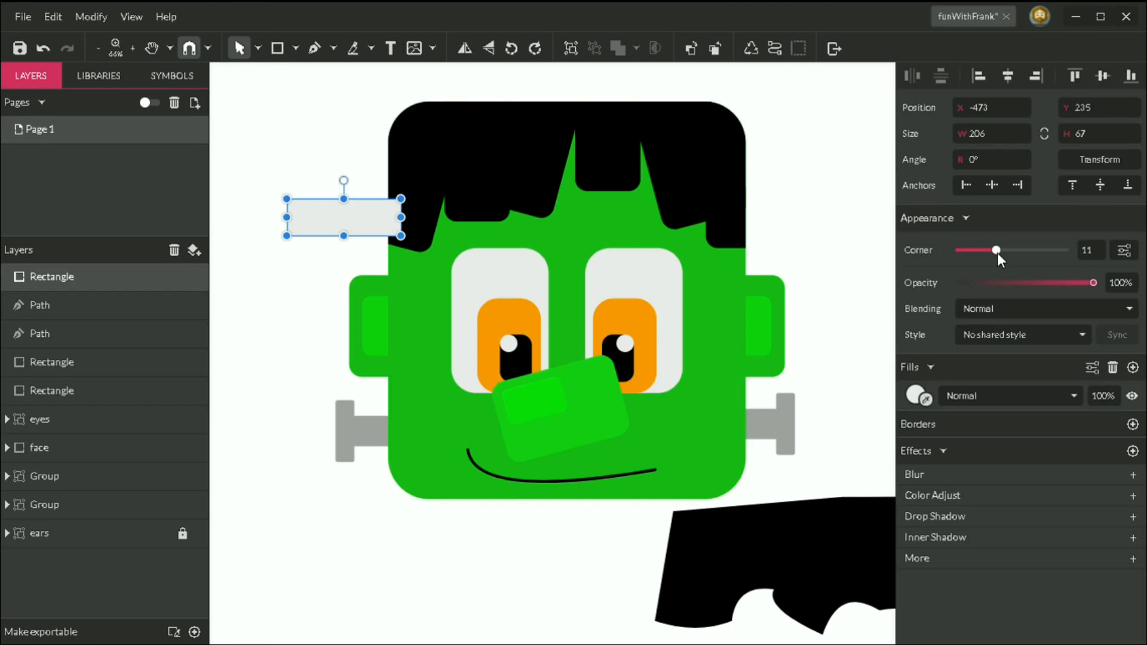
pyautogui.click(917, 395)
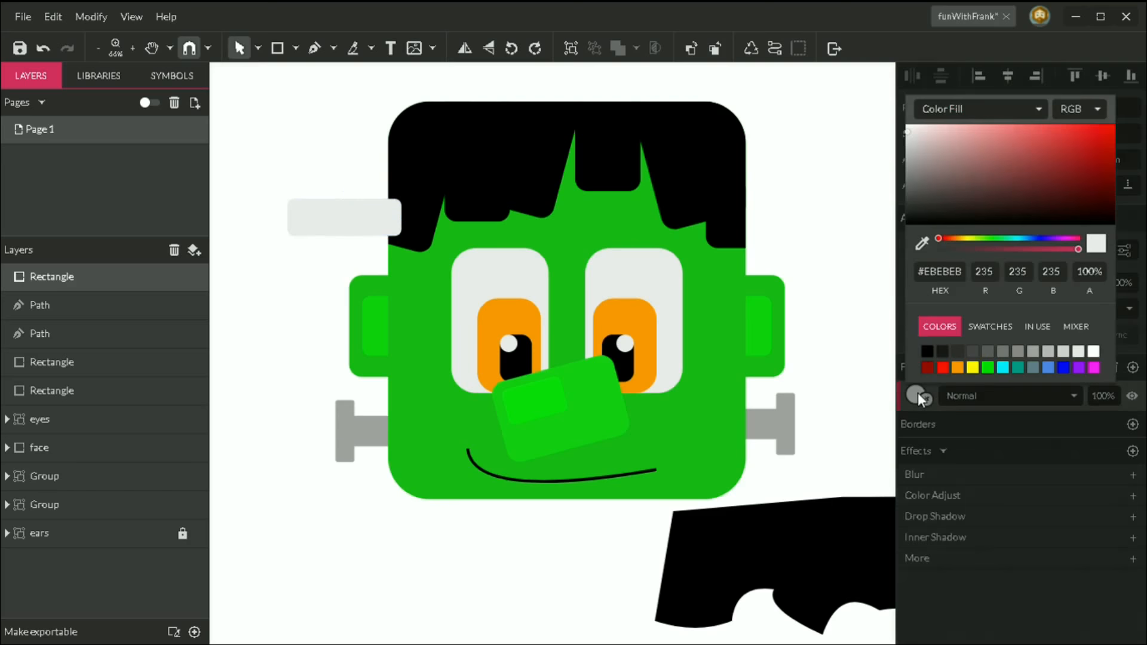
pyautogui.click(933, 352)
# Place the black rectangle above the left eye as an eyebrow, rotated to 15° with a corner radius of 19.
pyautogui.moveTo(328, 221); pyautogui.dragTo(496, 245)
pyautogui.moveTo(455, 279); pyautogui.dragTo(445, 282)
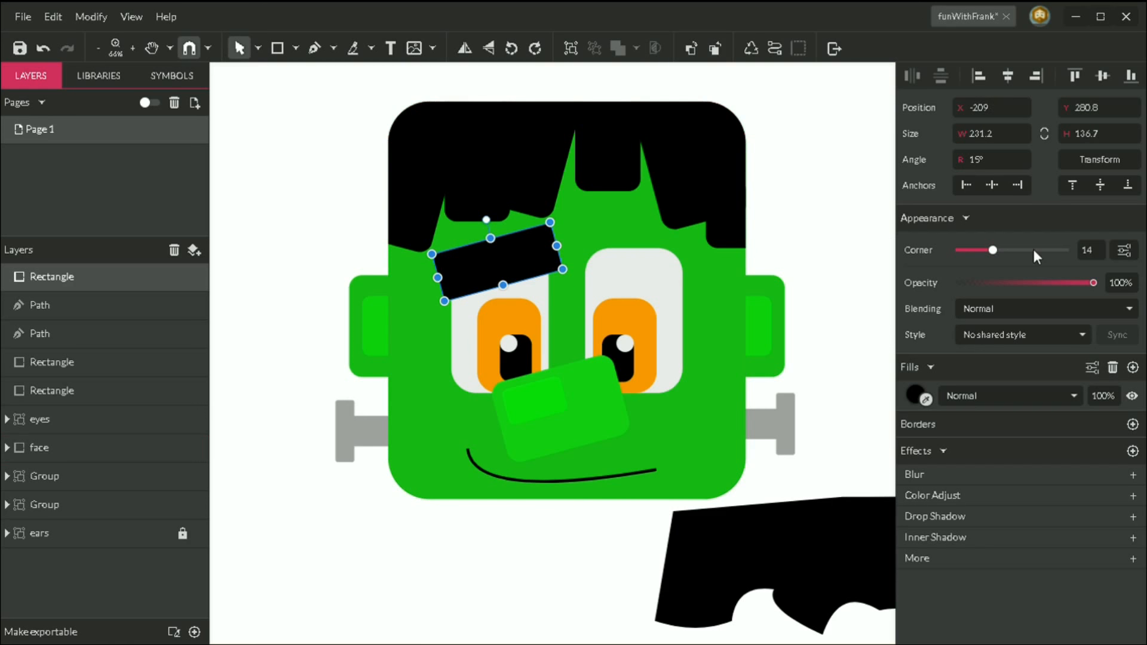
pyautogui.click(1007, 251)
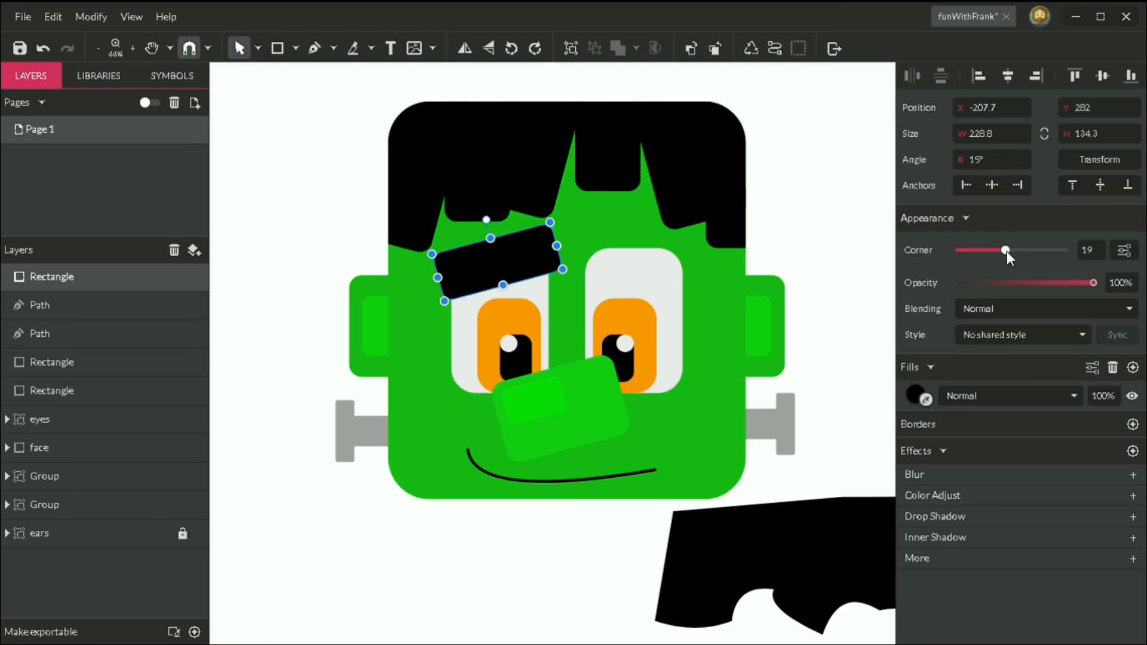
pyautogui.click(313, 199)
# Place a copy of the eyebrow above the right eye, rotate it to -30° and save the drawing.
pyautogui.click(504, 260)
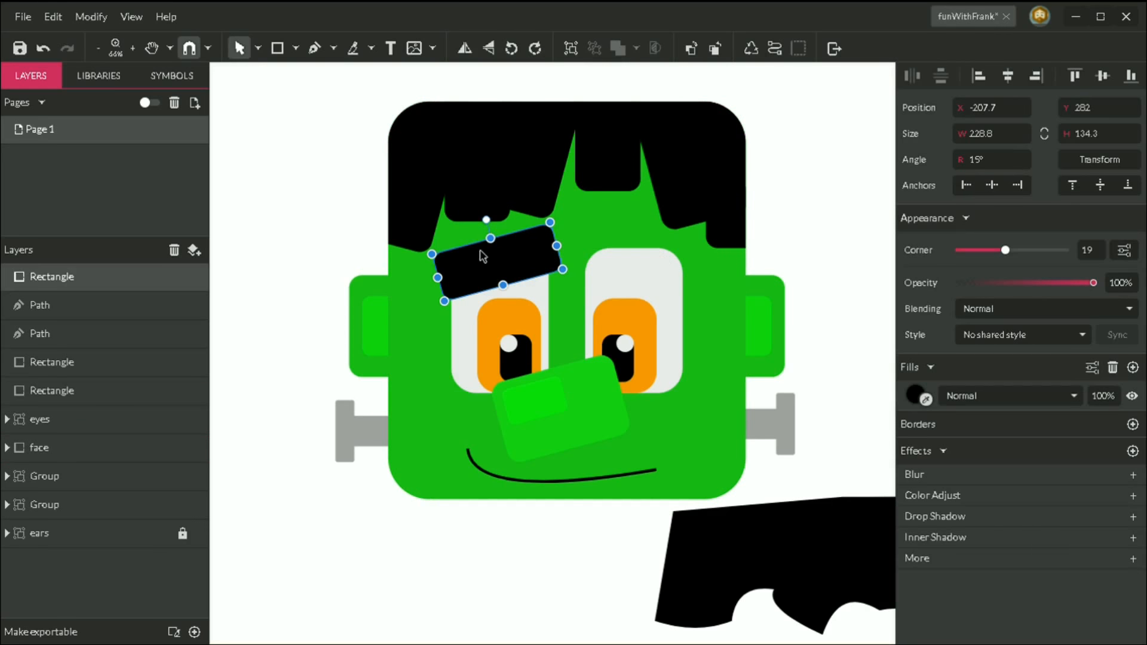
pyautogui.moveTo(490, 272); pyautogui.dragTo(623, 261)
pyautogui.moveTo(628, 213); pyautogui.dragTo(647, 229)
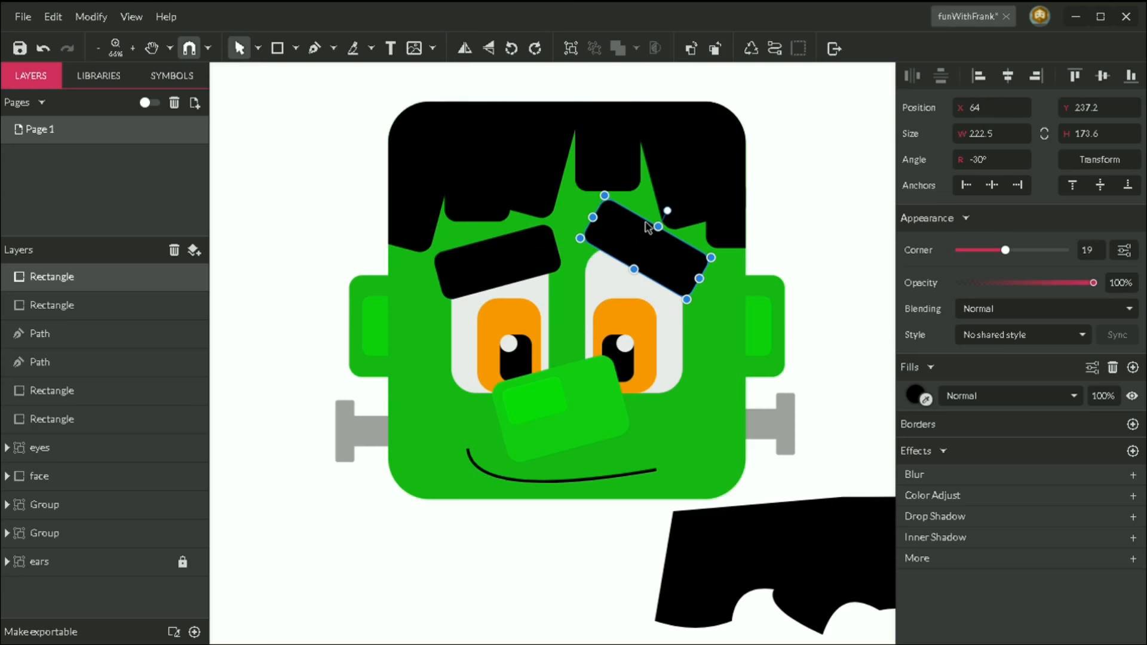
pyautogui.click(326, 175)
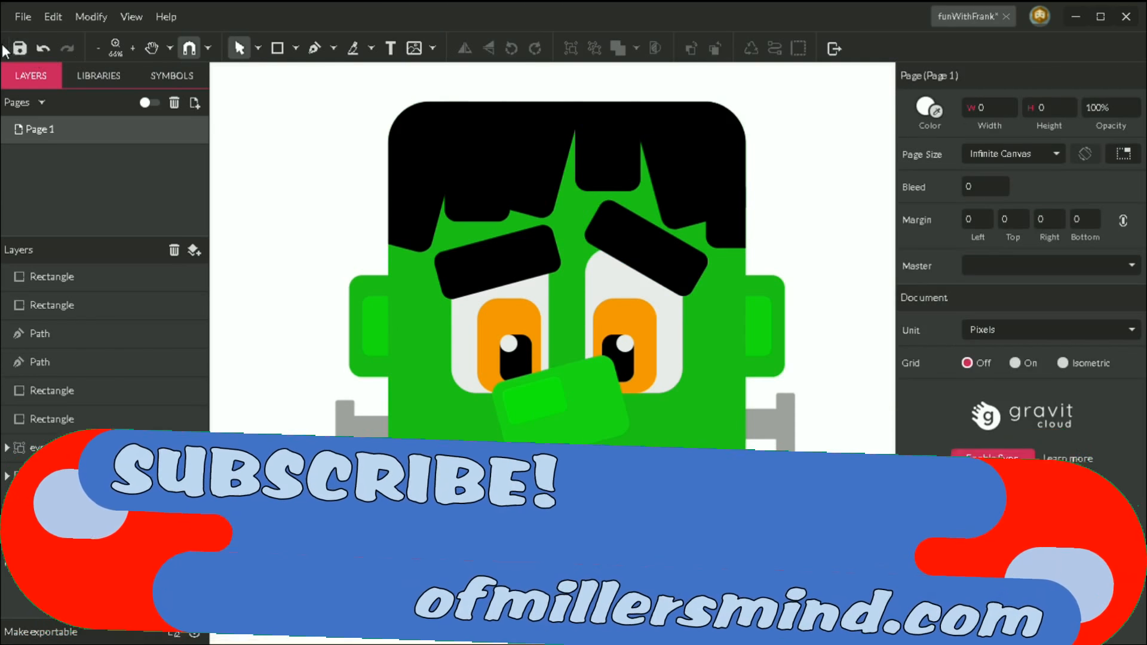
pyautogui.click(20, 48)
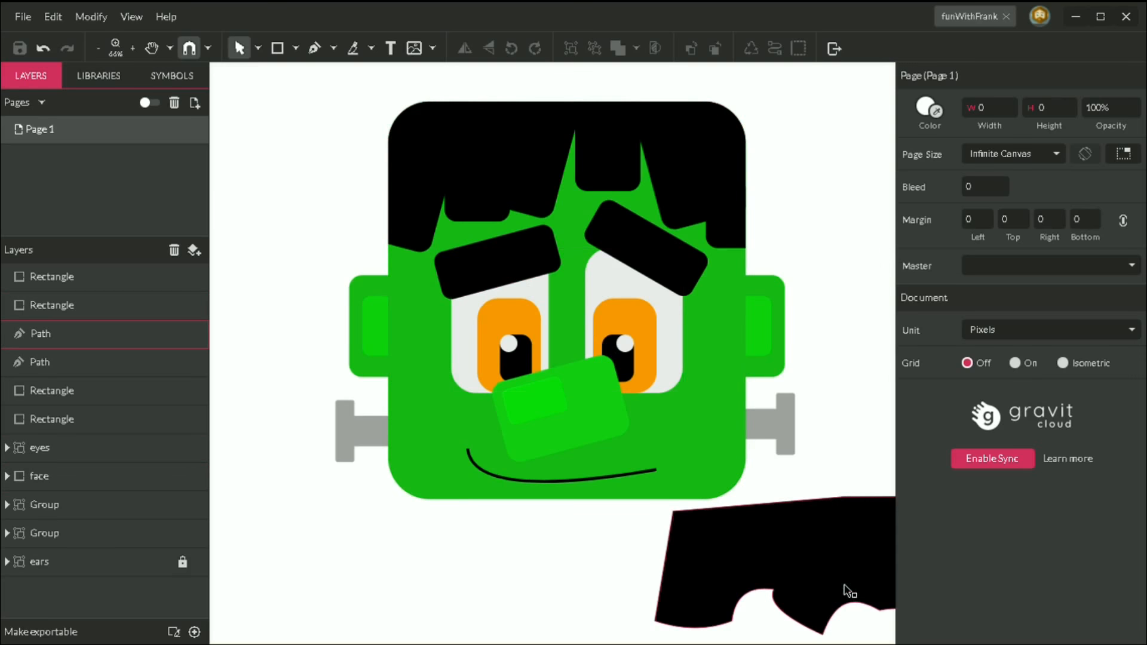
# Try the jagged black hair shape over the head, move it below the face and save the drawing.
pyautogui.moveTo(814, 533); pyautogui.dragTo(509, 113)
pyautogui.click(286, 155)
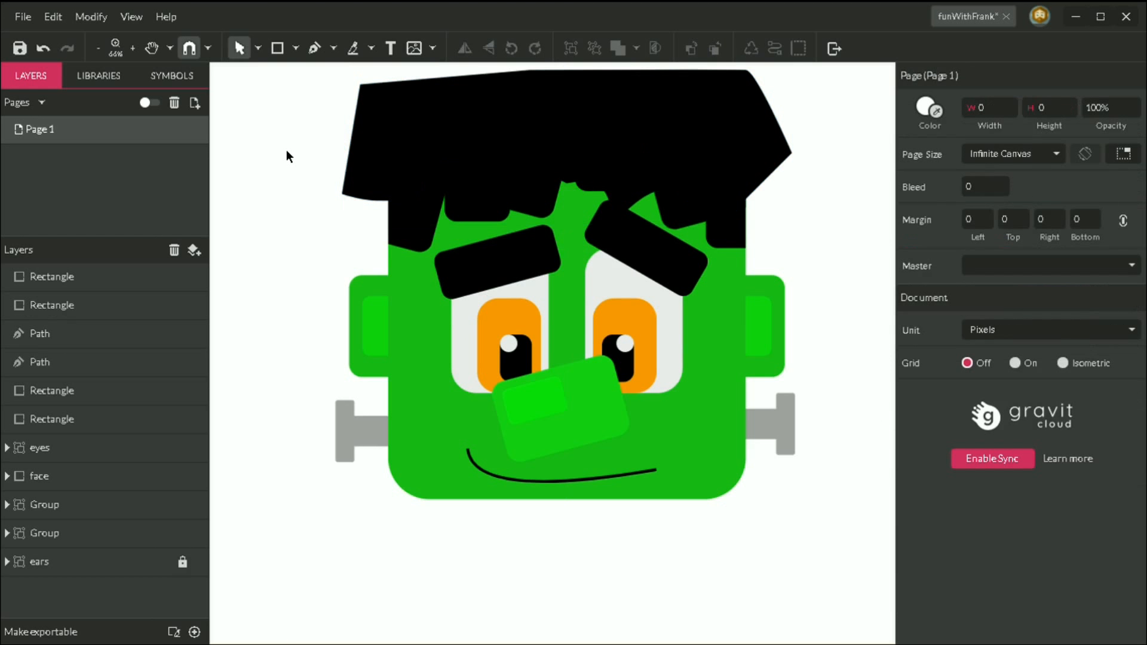
pyautogui.moveTo(551, 338); pyautogui.dragTo(453, 604)
pyautogui.click(864, 292)
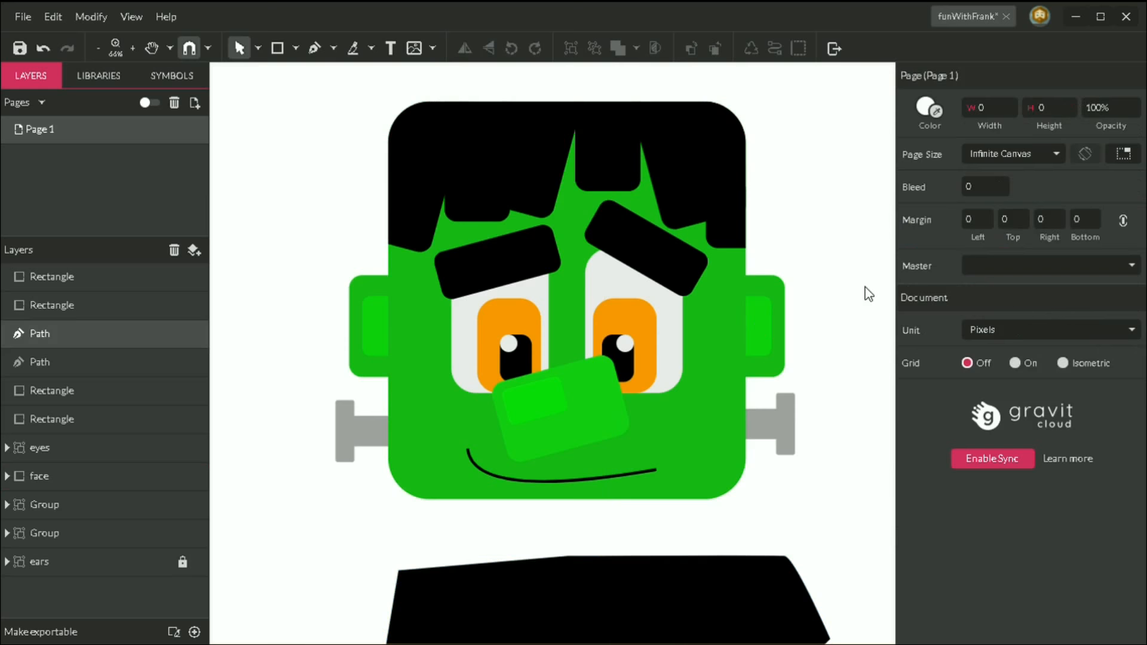
pyautogui.scroll(-1, 868, 292)
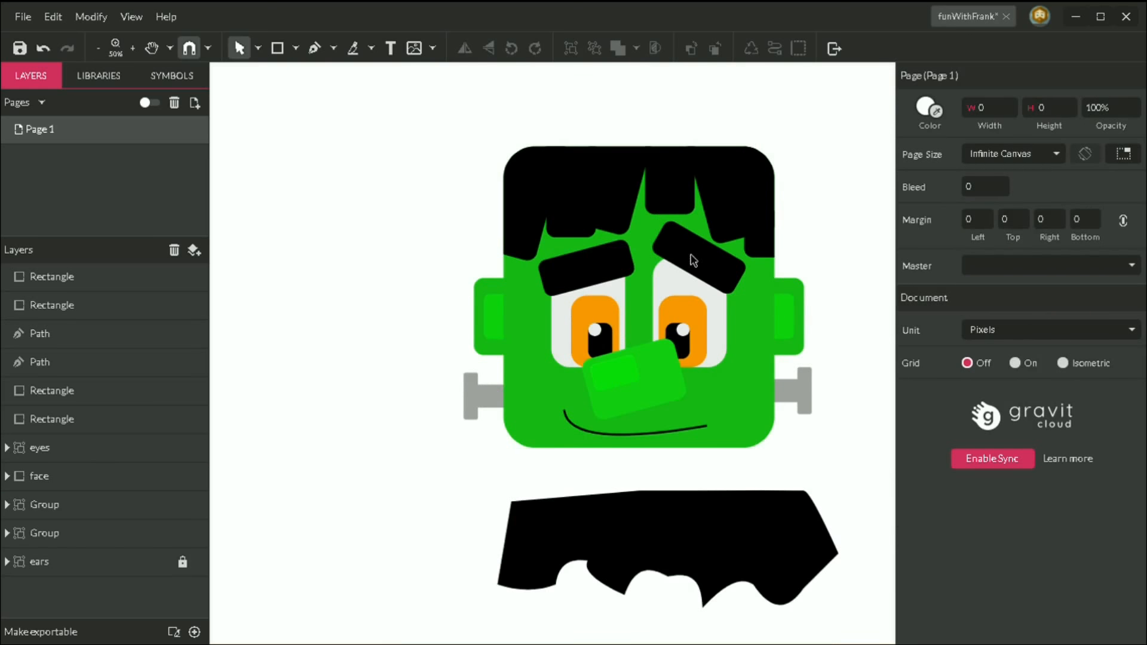
pyautogui.click(20, 47)
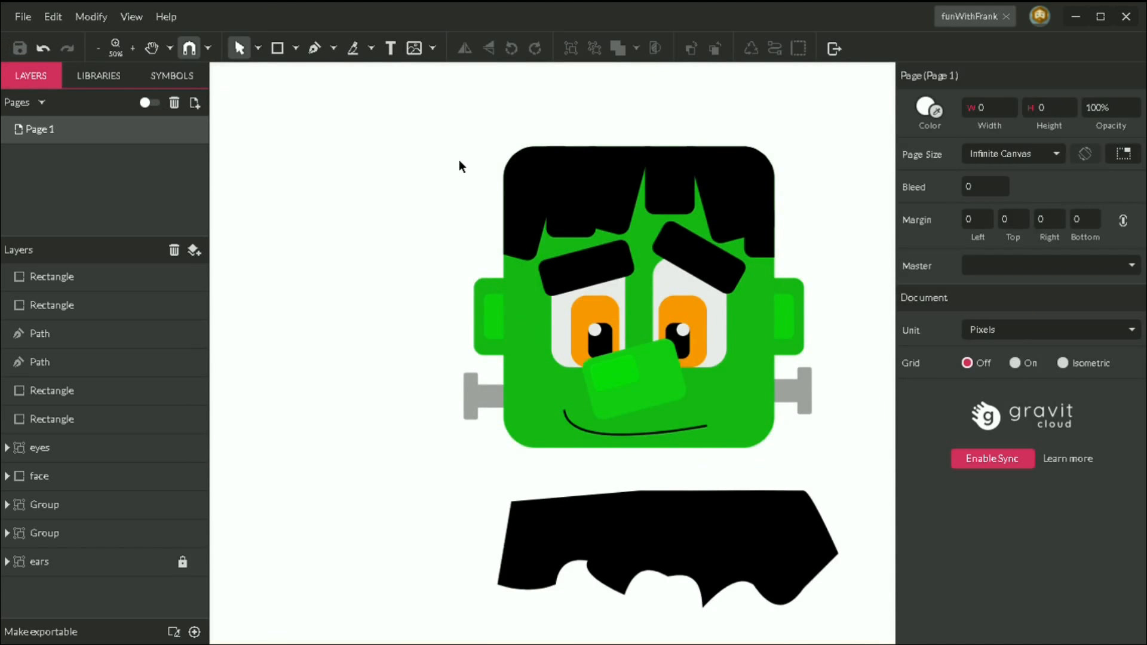
# Ungroup the clipped hair strips from the face and delete all six strips.
pyautogui.click(603, 204)
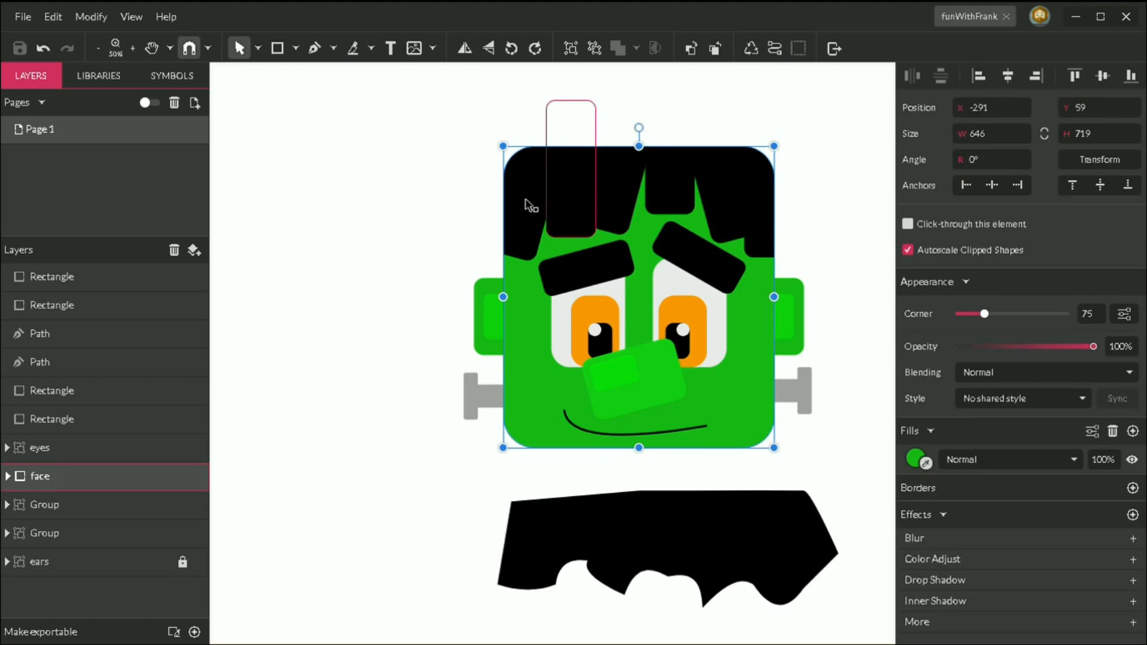
pyautogui.press('Escape')
pyautogui.moveTo(438, 89); pyautogui.dragTo(816, 199)
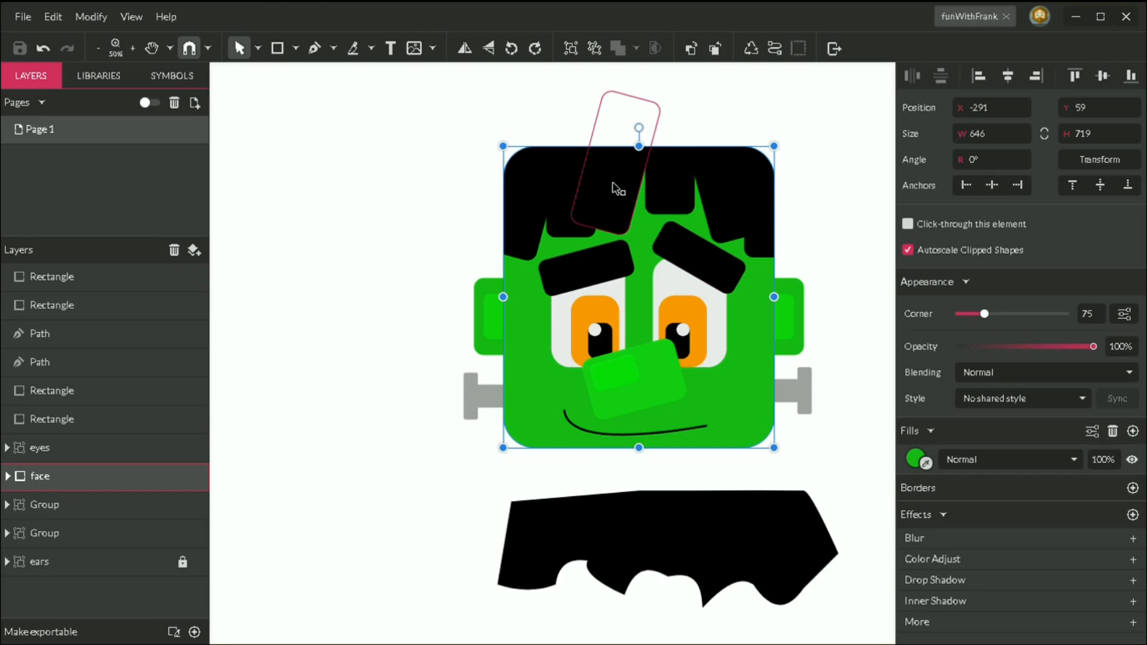
pyautogui.rightClick(614, 188)
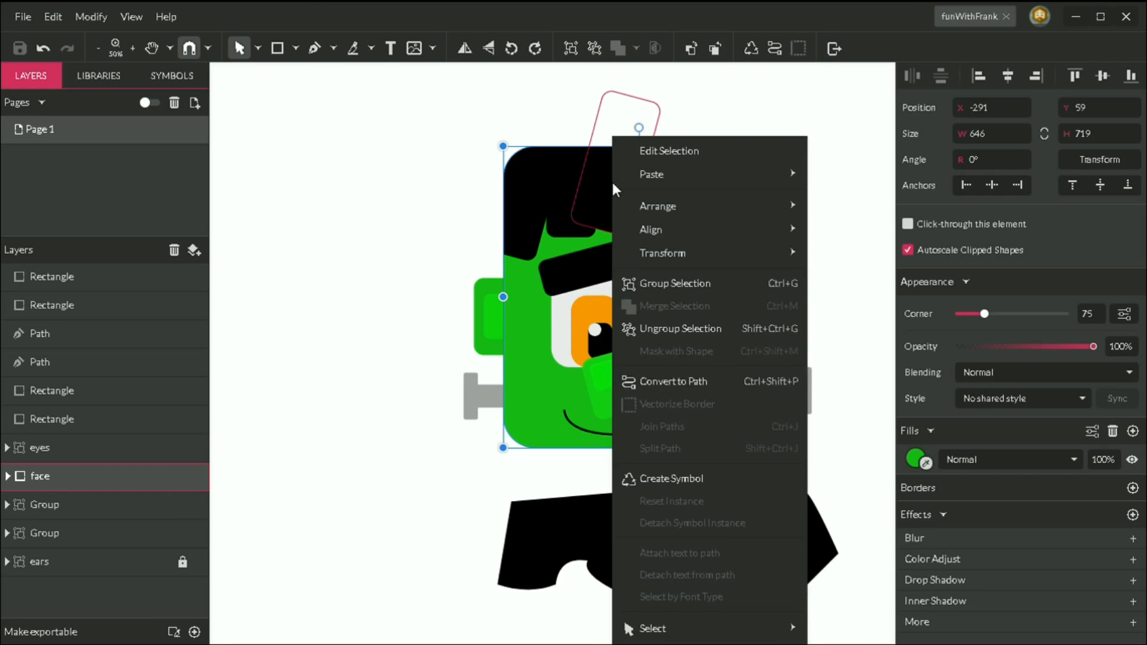
pyautogui.click(694, 328)
pyautogui.click(396, 114)
pyautogui.moveTo(466, 102); pyautogui.dragTo(803, 141)
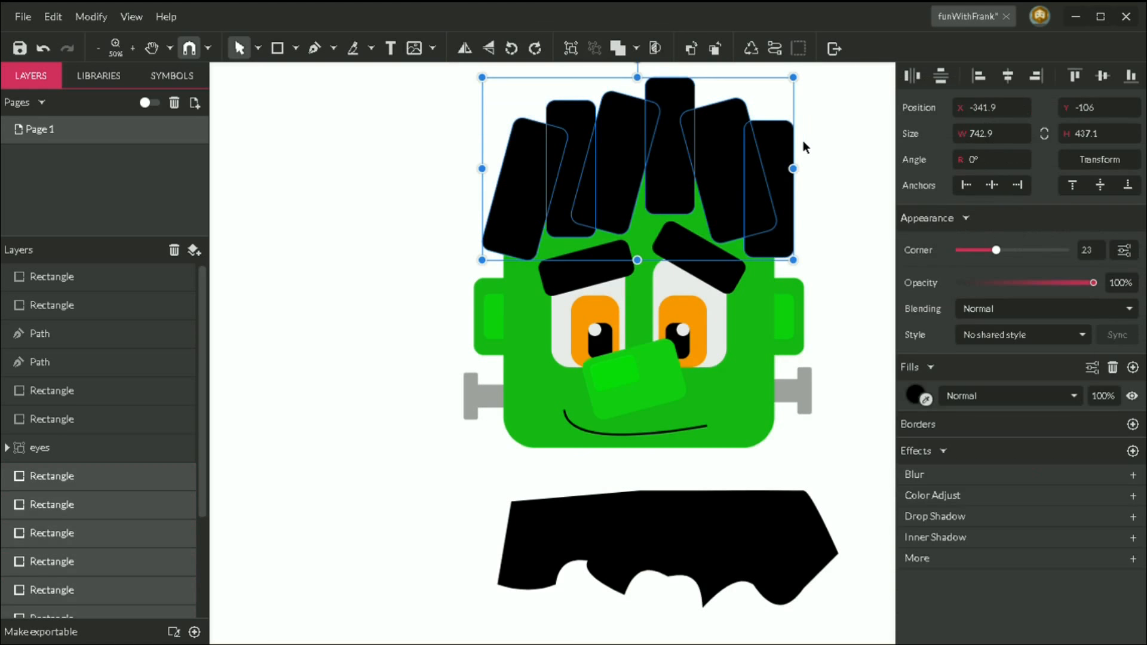
pyautogui.press('Delete')
# Move the jagged black hair shape onto the top of the head and save the drawing.
pyautogui.click(693, 208)
pyautogui.moveTo(669, 149); pyautogui.dragTo(661, 143)
pyautogui.click(335, 185)
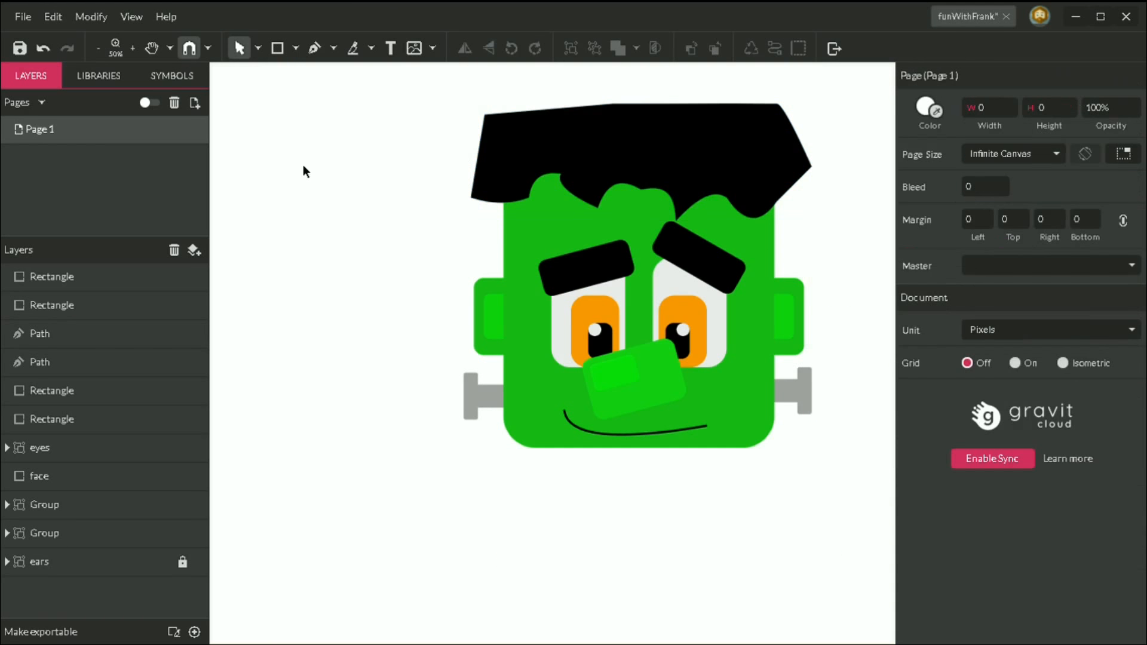
pyautogui.click(19, 52)
# Draw a light grey rectangle about 532 × 1002 px covering the left half of the head and hair.
pyautogui.scroll(3, 732, 203)
pyautogui.scroll(-3, 730, 202)
pyautogui.scroll(3, 734, 206)
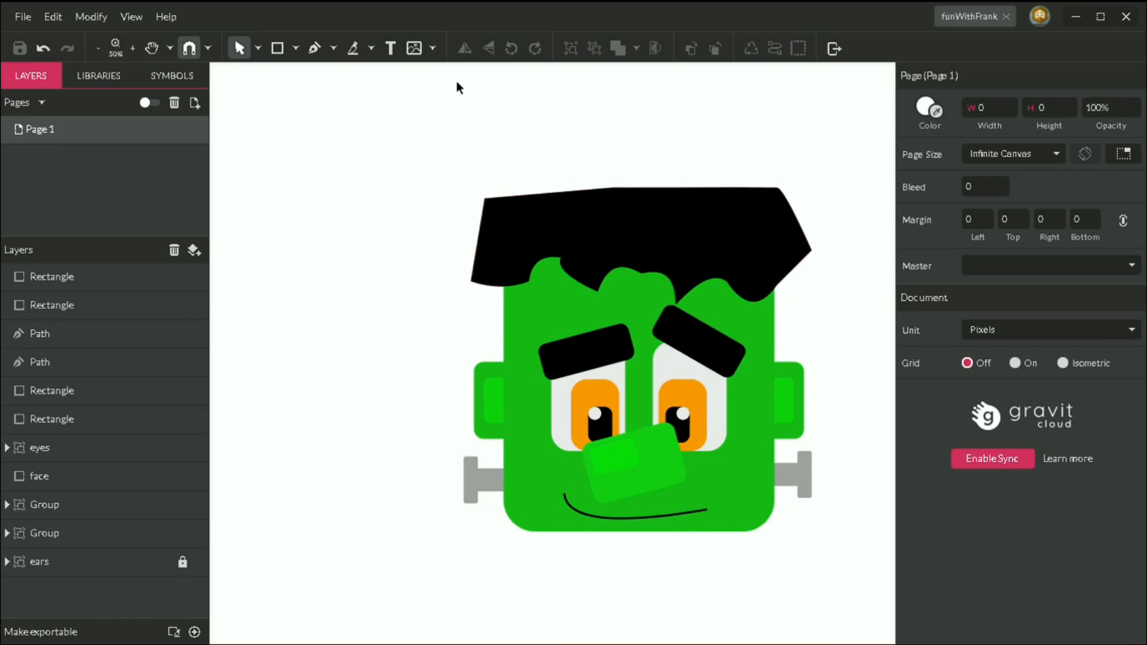
pyautogui.click(278, 47)
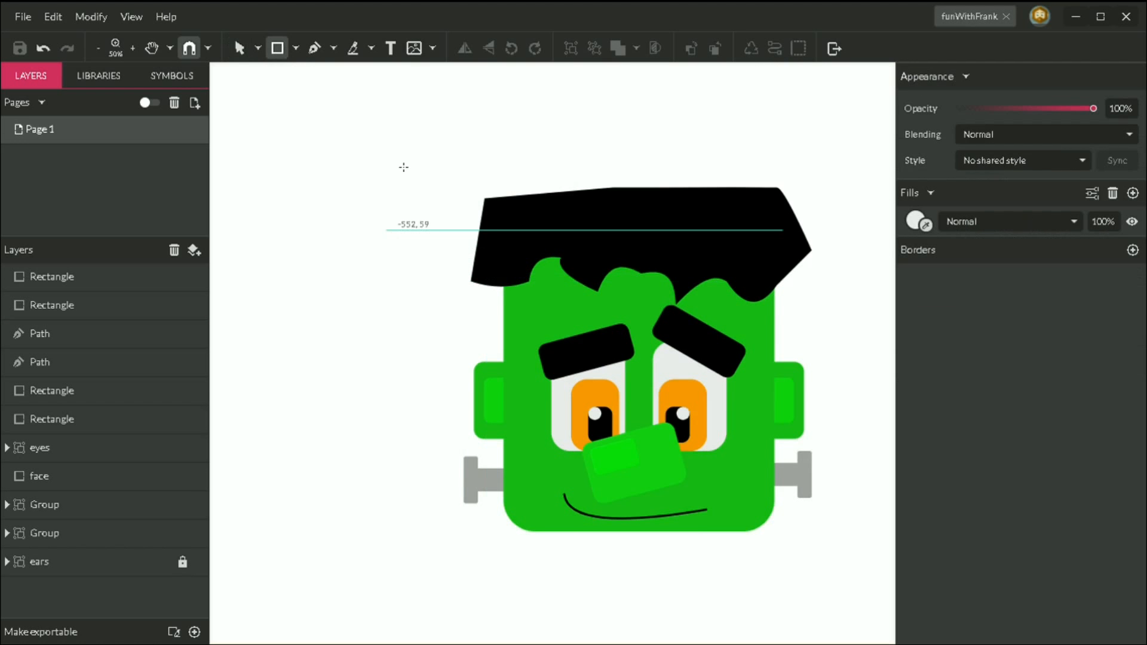
pyautogui.moveTo(398, 161); pyautogui.dragTo(625, 576)
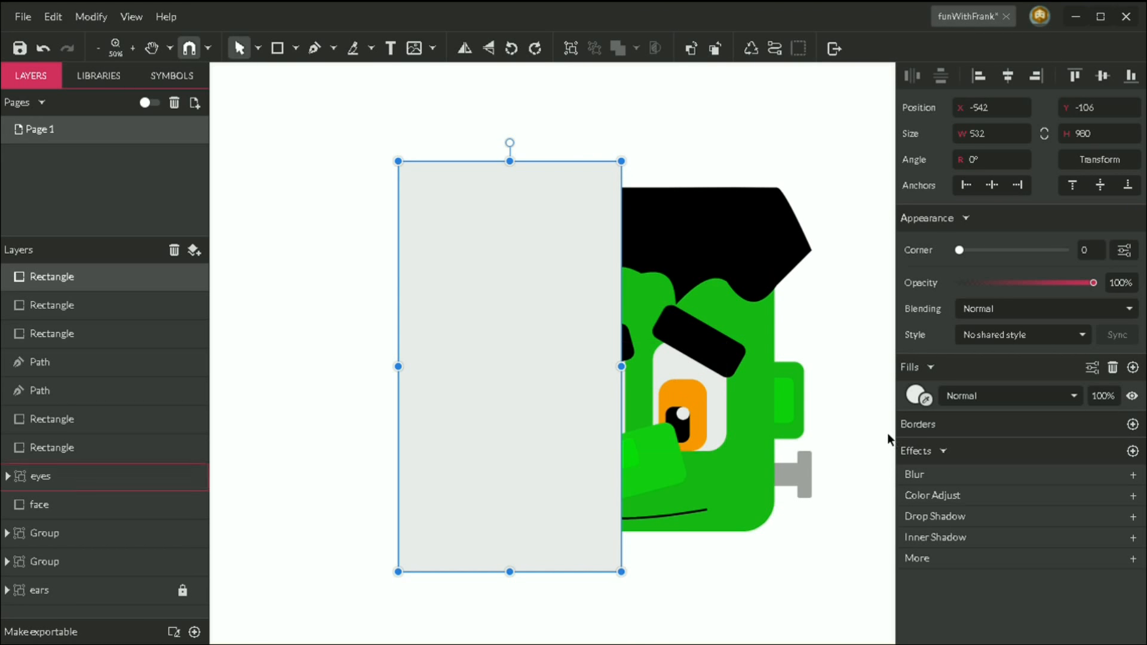
pyautogui.moveTo(511, 161); pyautogui.dragTo(513, 151)
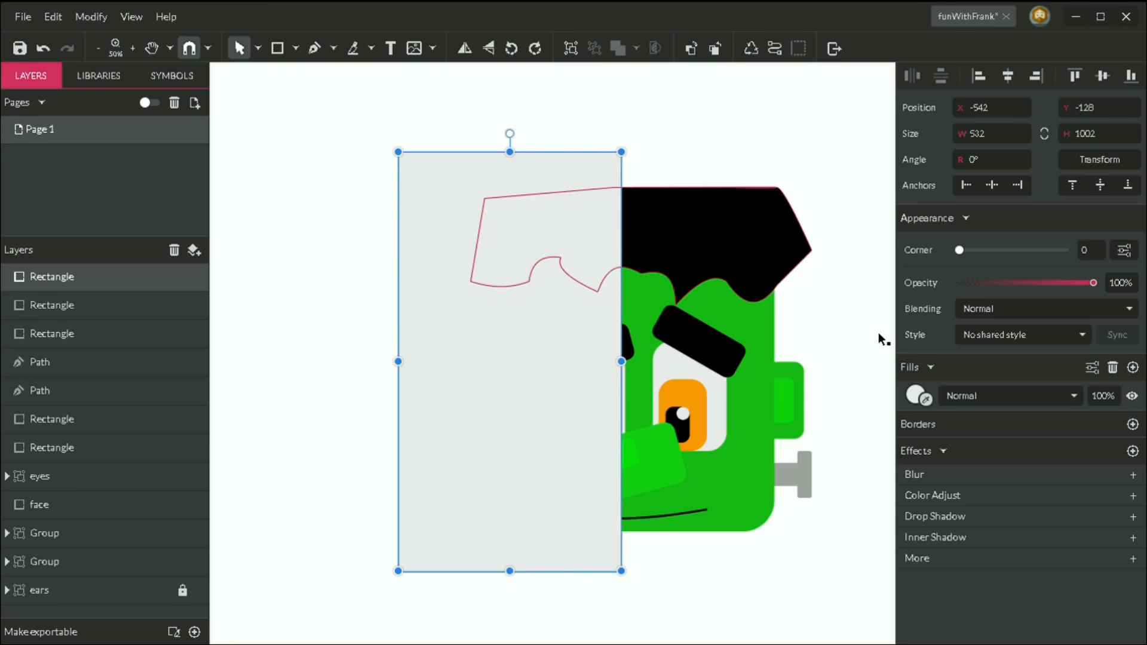
# Set the half-face rectangle's fill blending to Overlay with 25% fill opacity.
pyautogui.click(1076, 394)
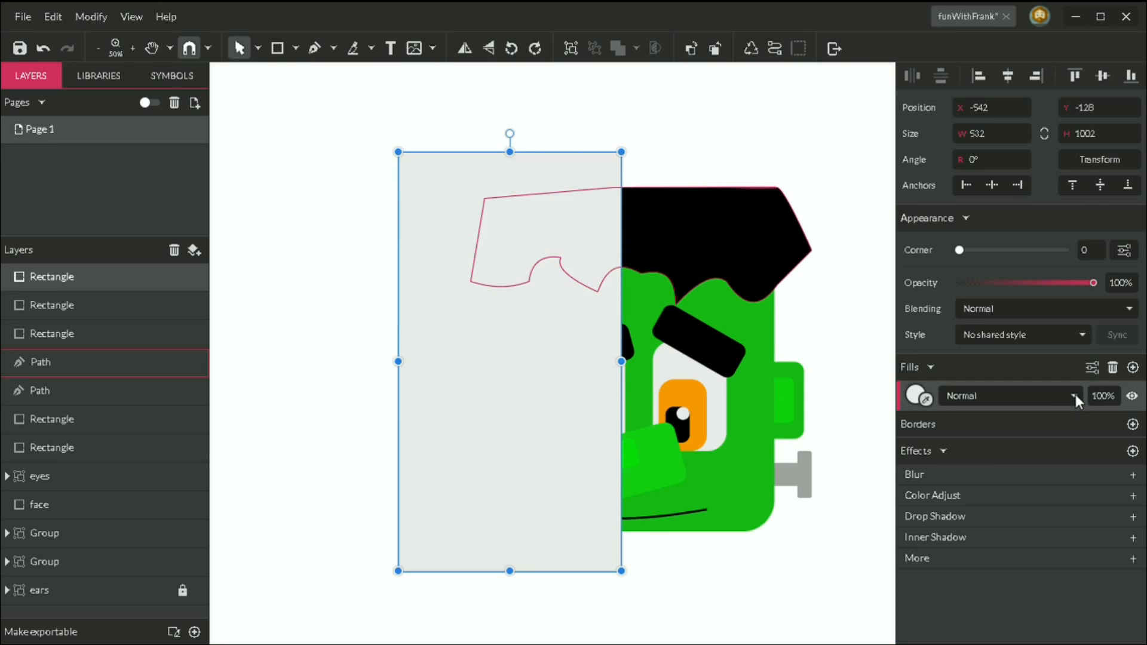
pyautogui.click(1001, 445)
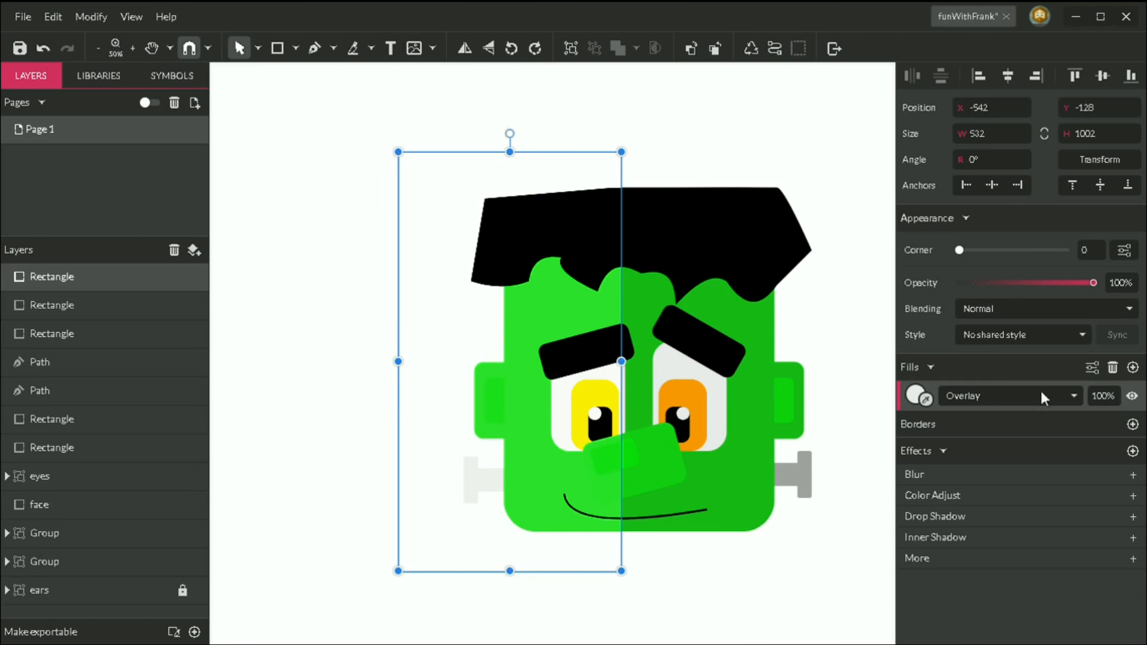
pyautogui.click(1106, 398)
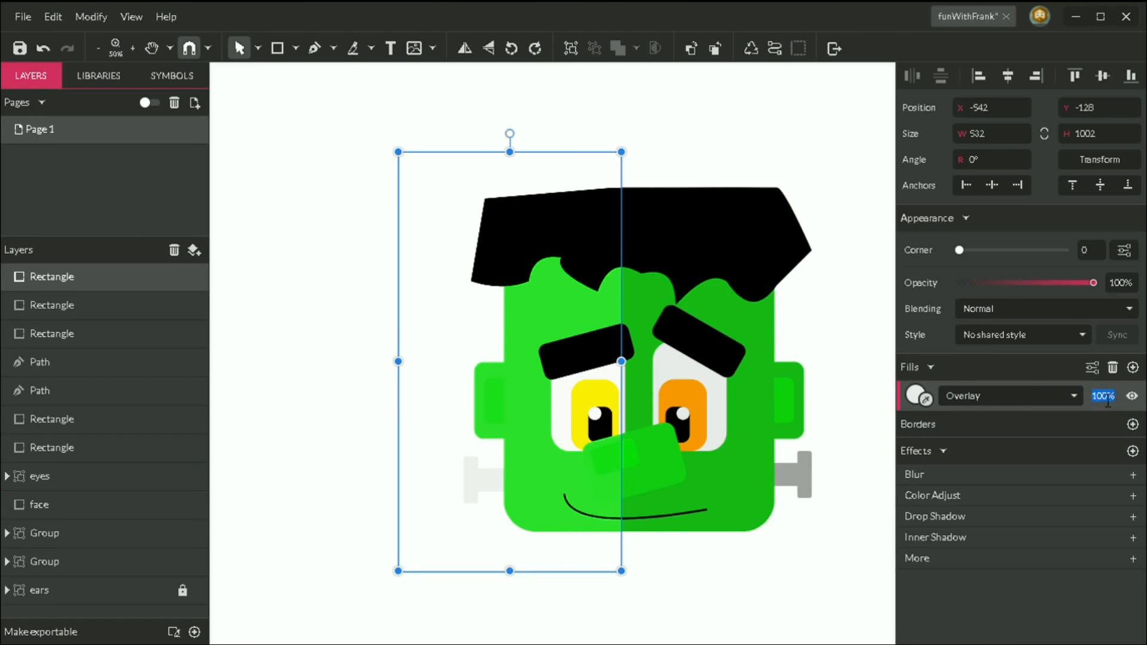
pyautogui.write('25')
pyautogui.press('Return')
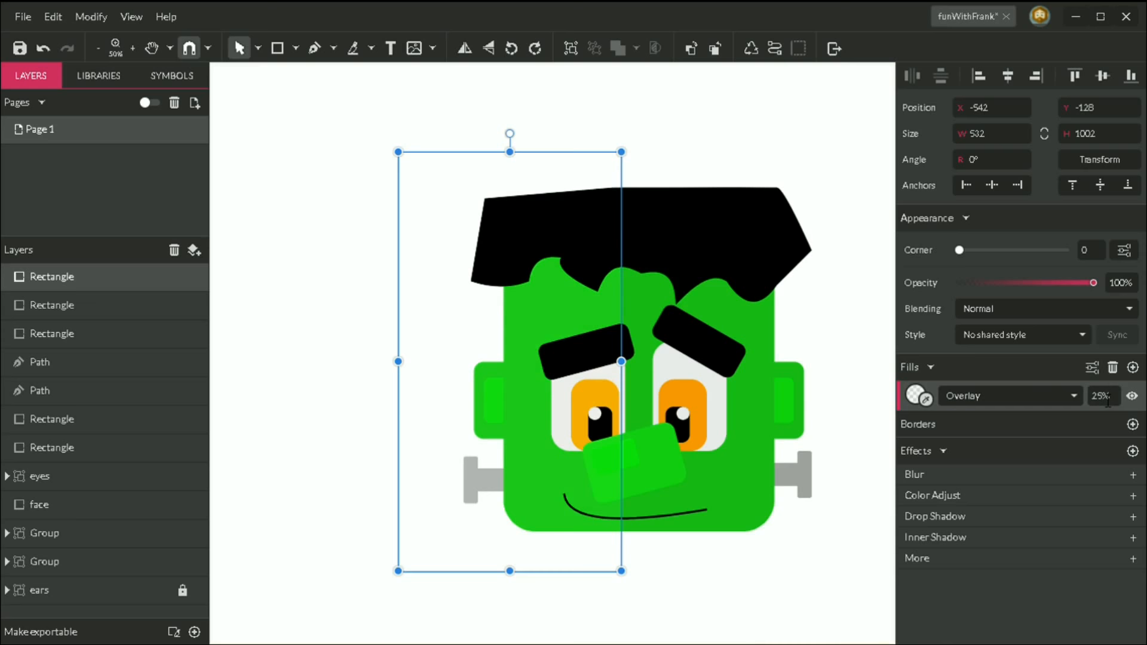
# Set the half-face rectangle's fill opacity to 50% and save the drawing.
pyautogui.click(1102, 396)
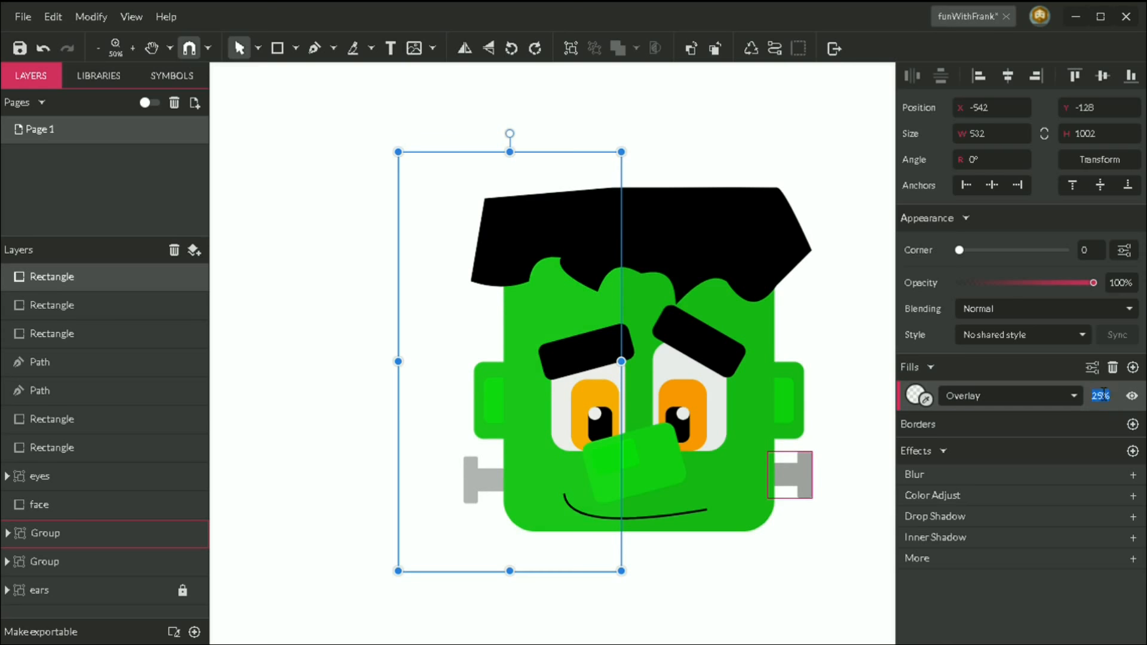
pyautogui.write('50')
pyautogui.press('Return')
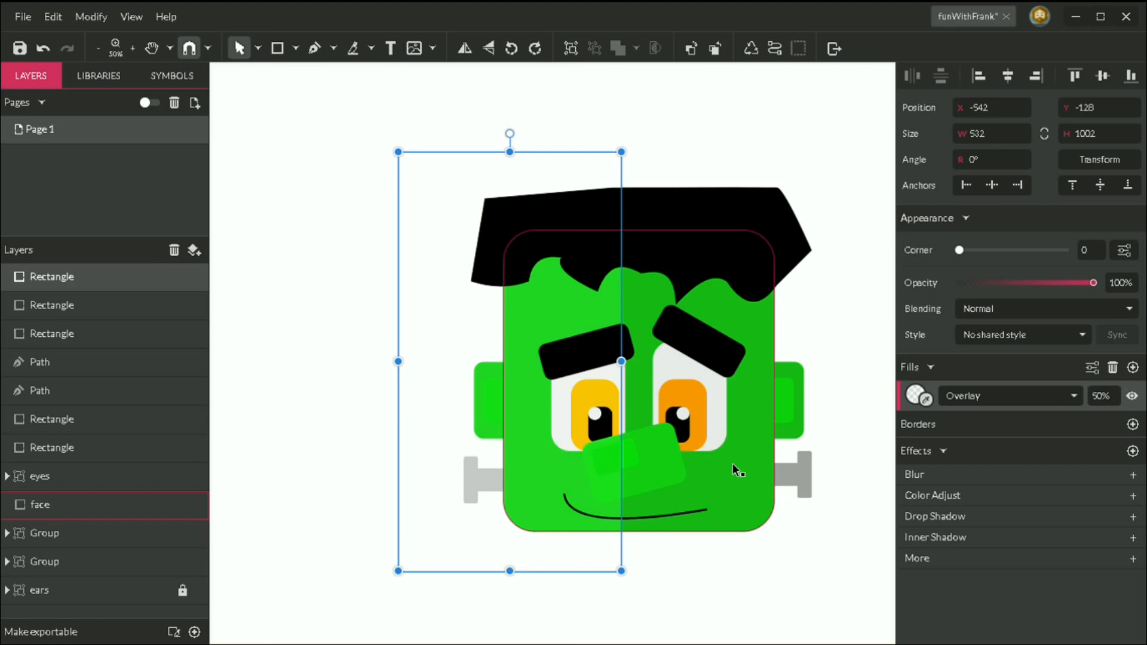
pyautogui.click(686, 591)
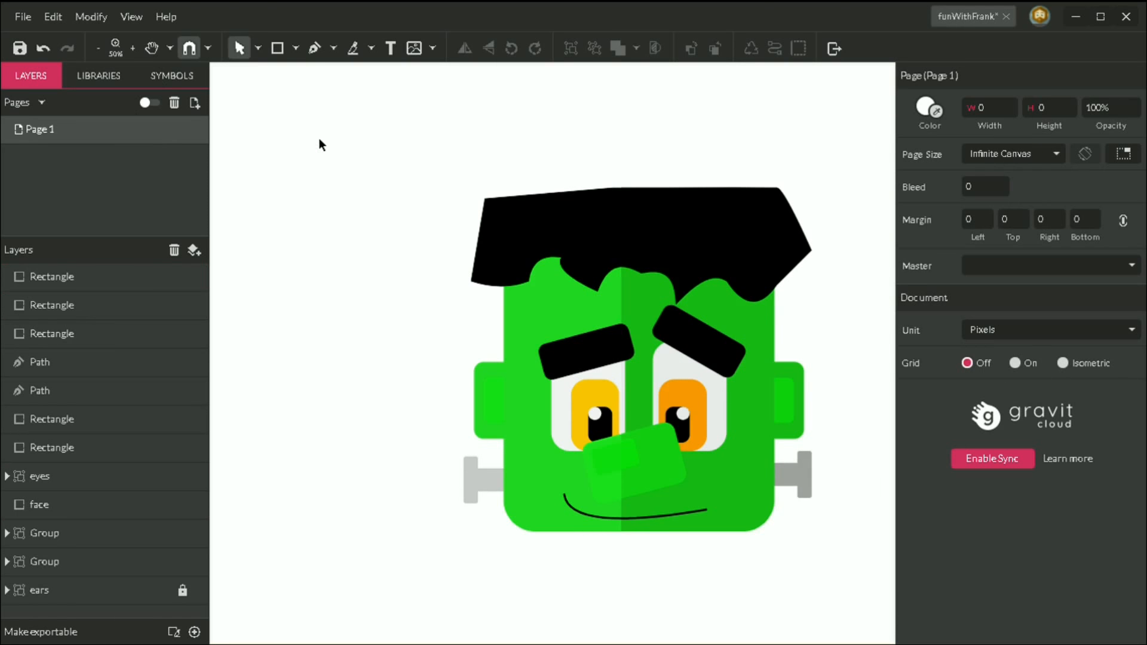
pyautogui.click(114, 46)
pyautogui.click(134, 90)
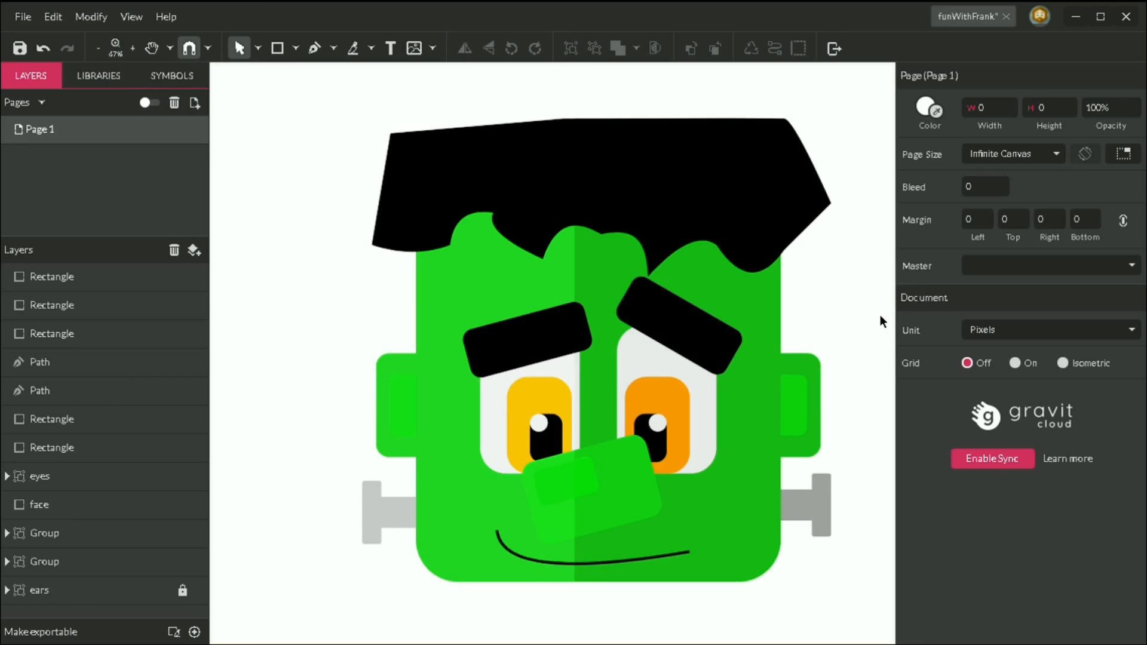
pyautogui.click(20, 47)
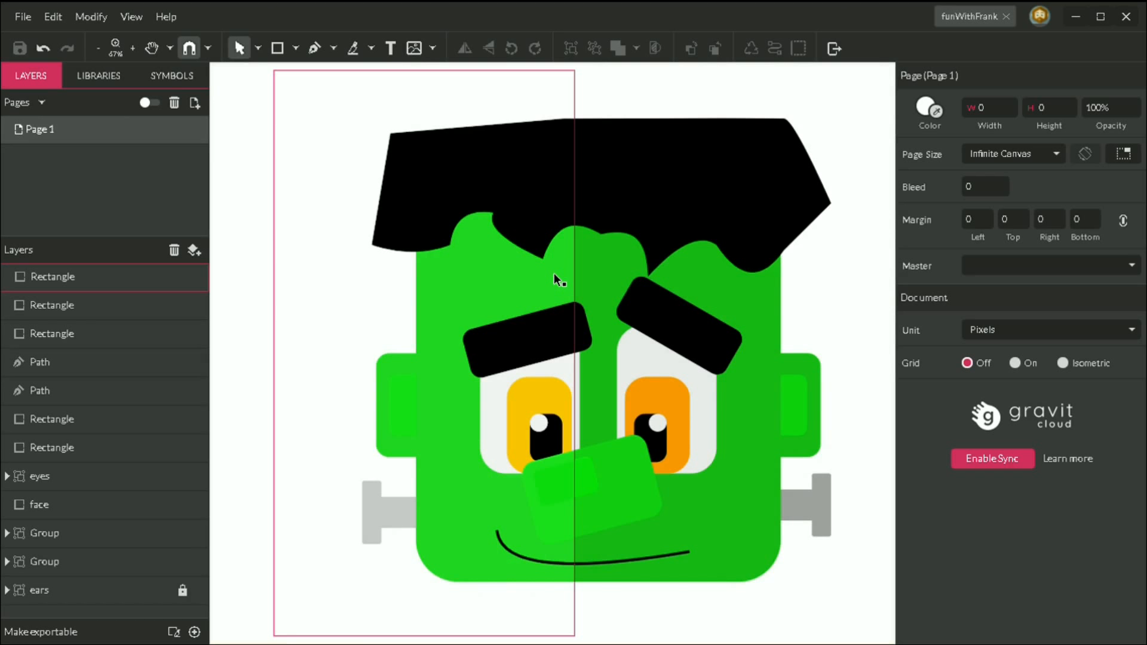